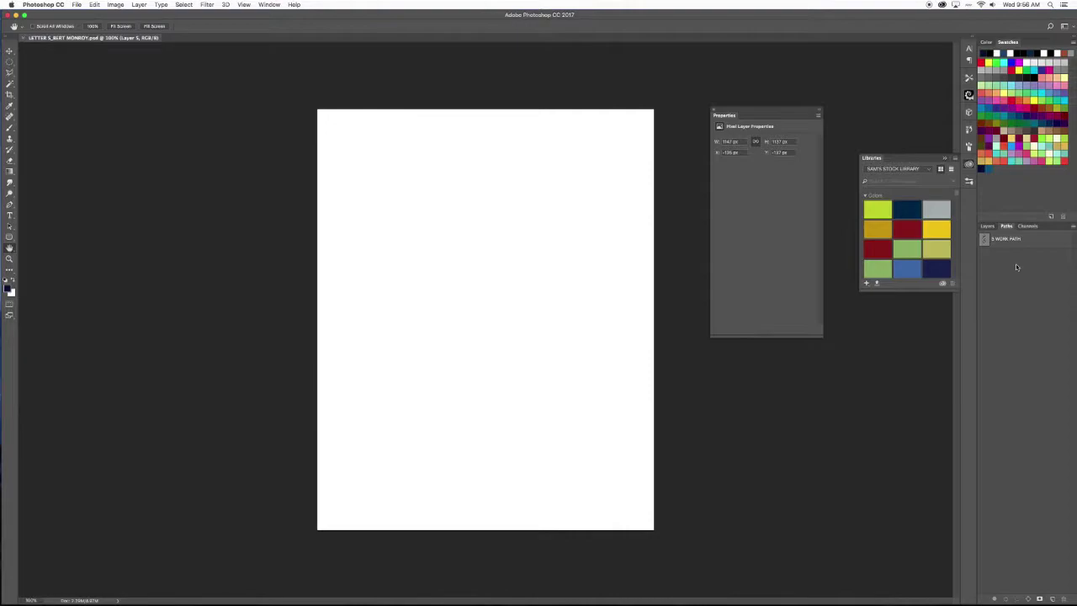
Select the saved S work path to show its outline and check the document's image size.
click(995, 243)
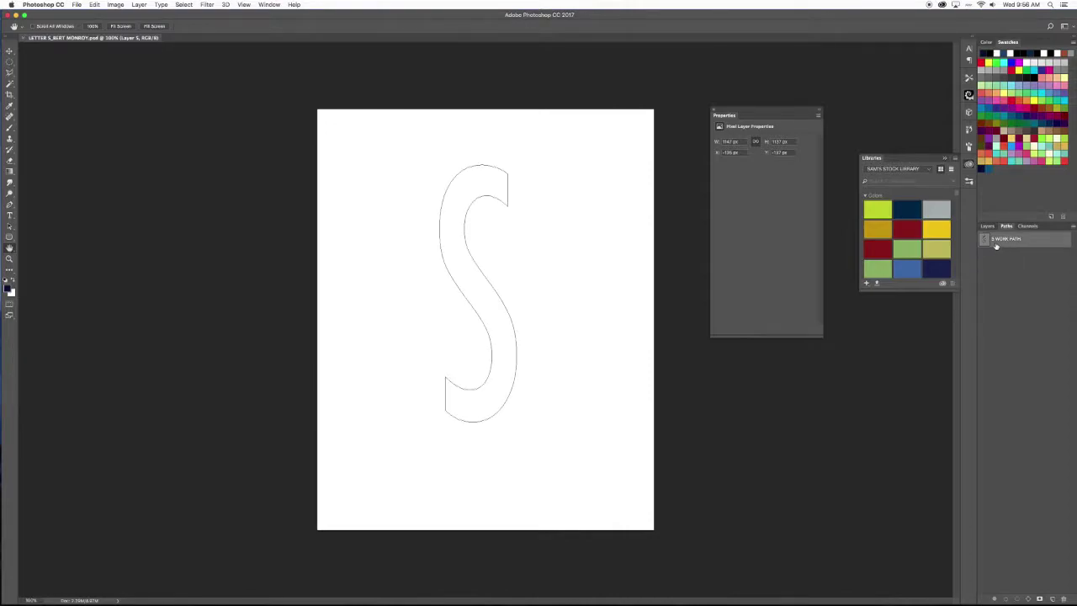
click(115, 4)
click(140, 70)
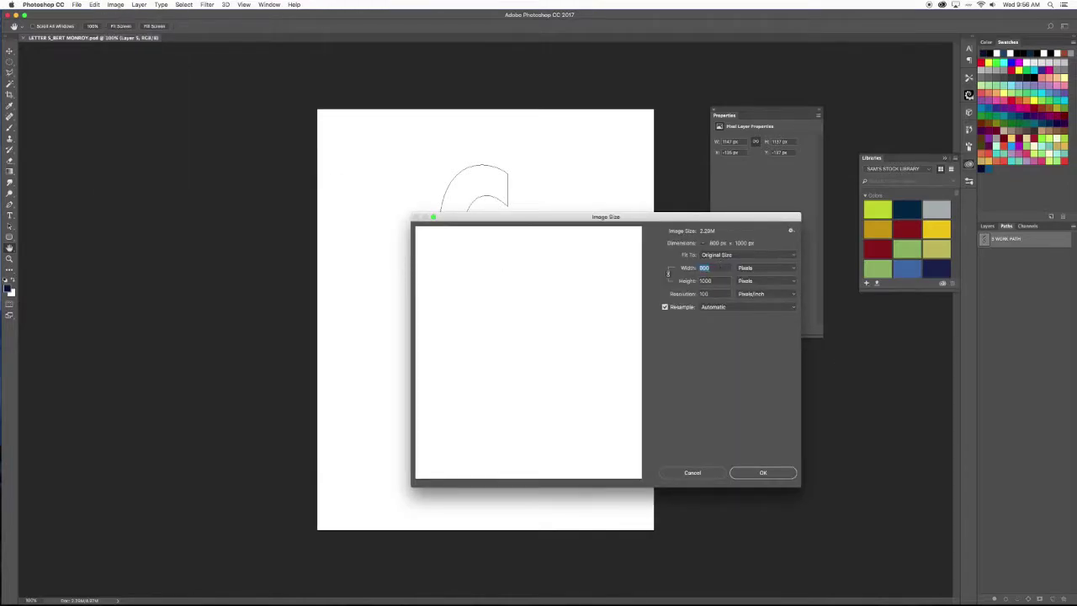
click(761, 472)
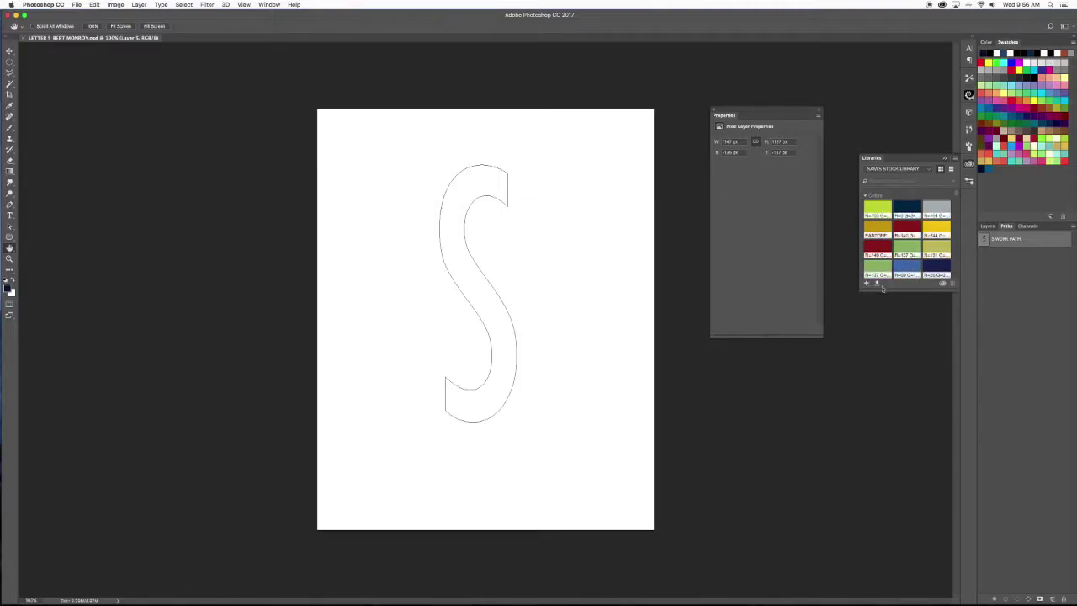
Check the document's layers, return to its paths, and collapse the floating Libraries palette.
click(987, 227)
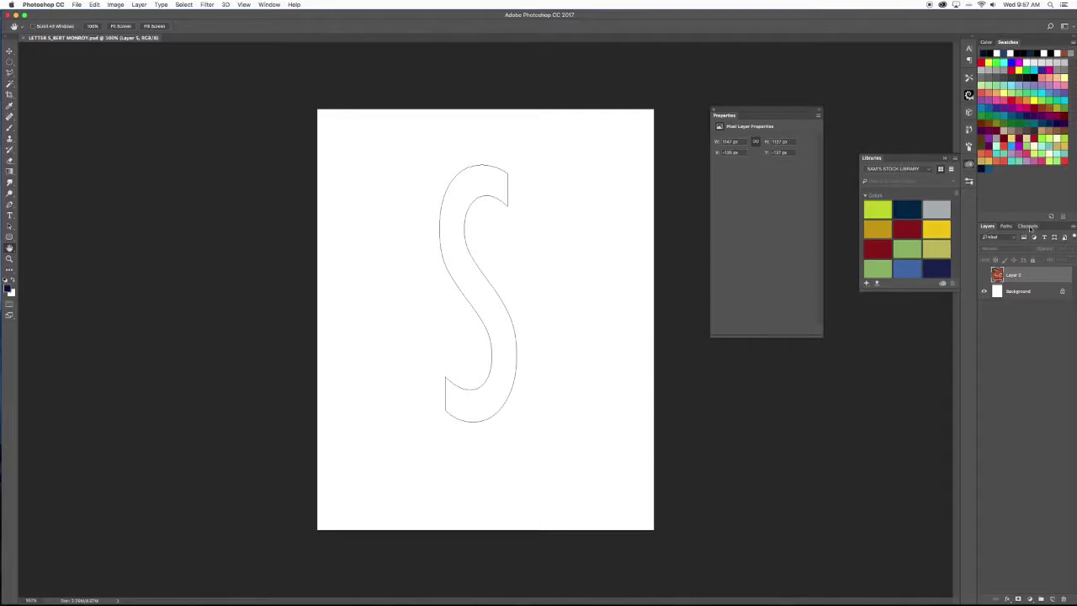
click(1006, 226)
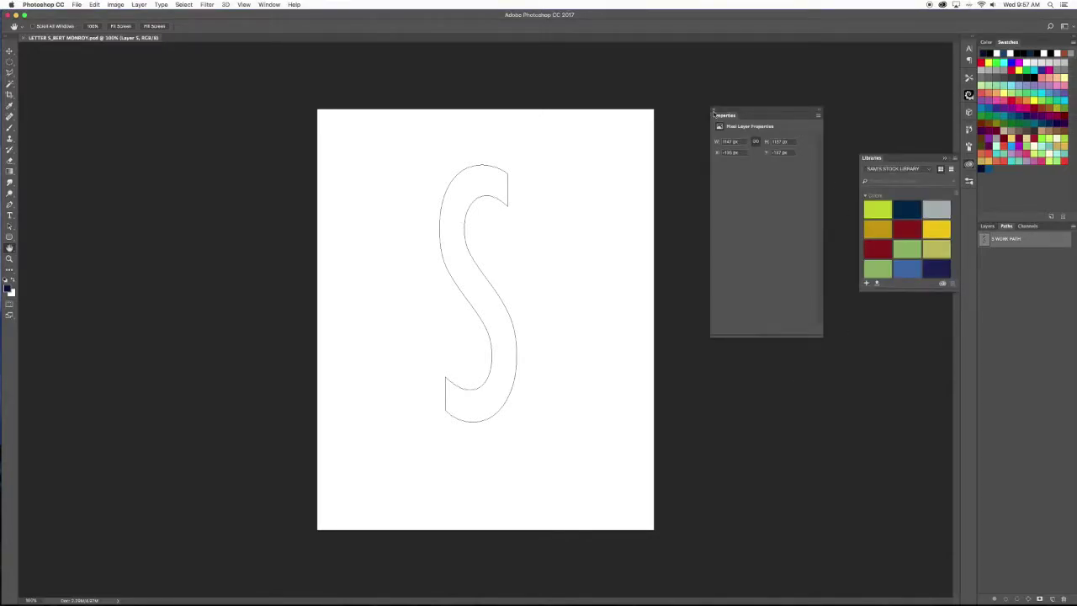
click(944, 158)
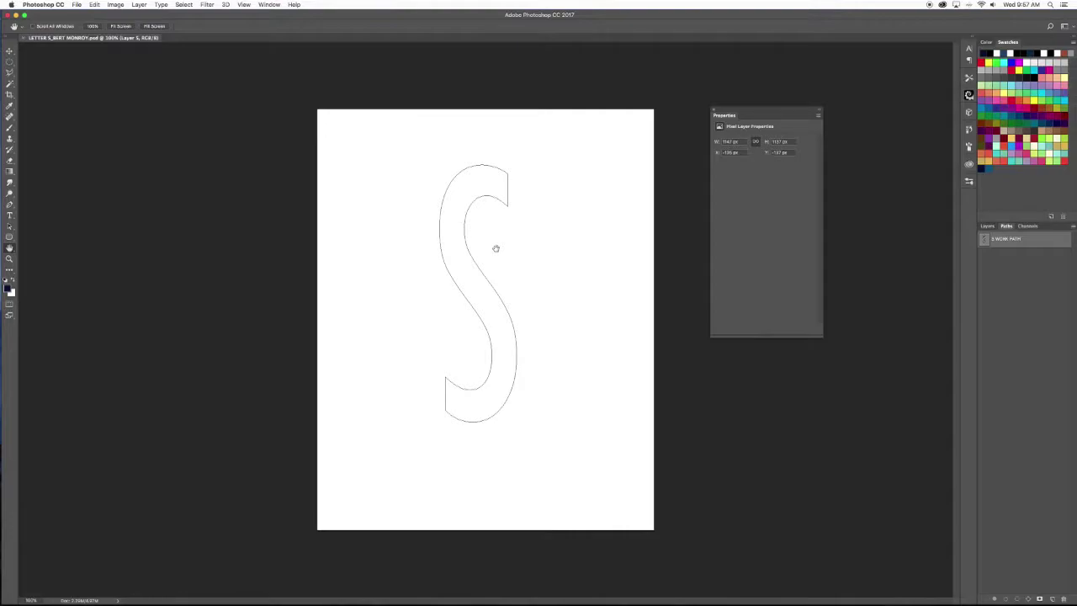
Distort the S path by pulling both lower corners outward so the letter flares toward its base.
key(super+t)
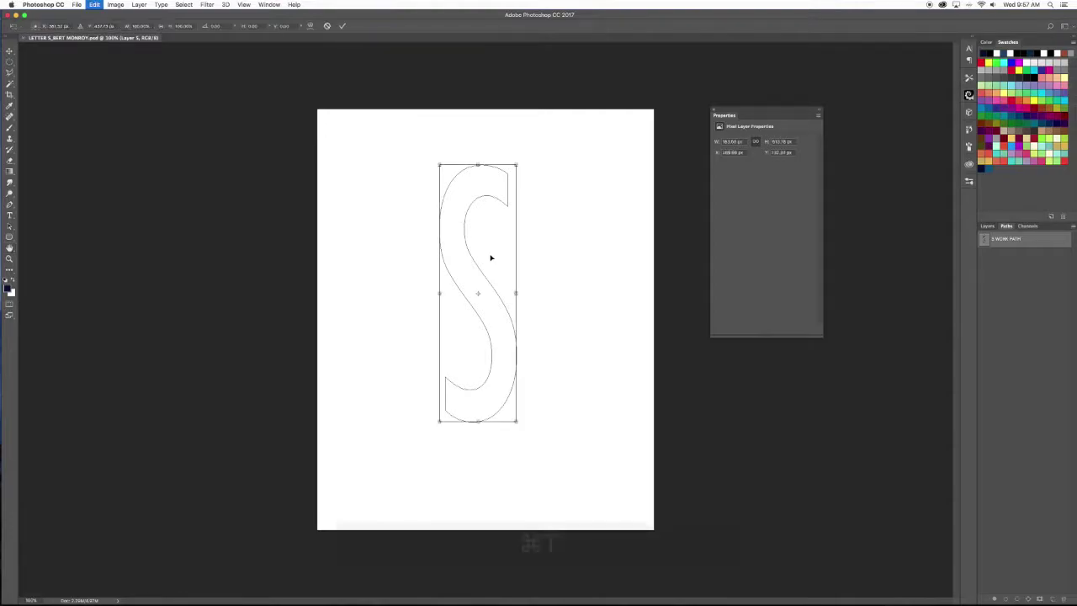
right_click(495, 353)
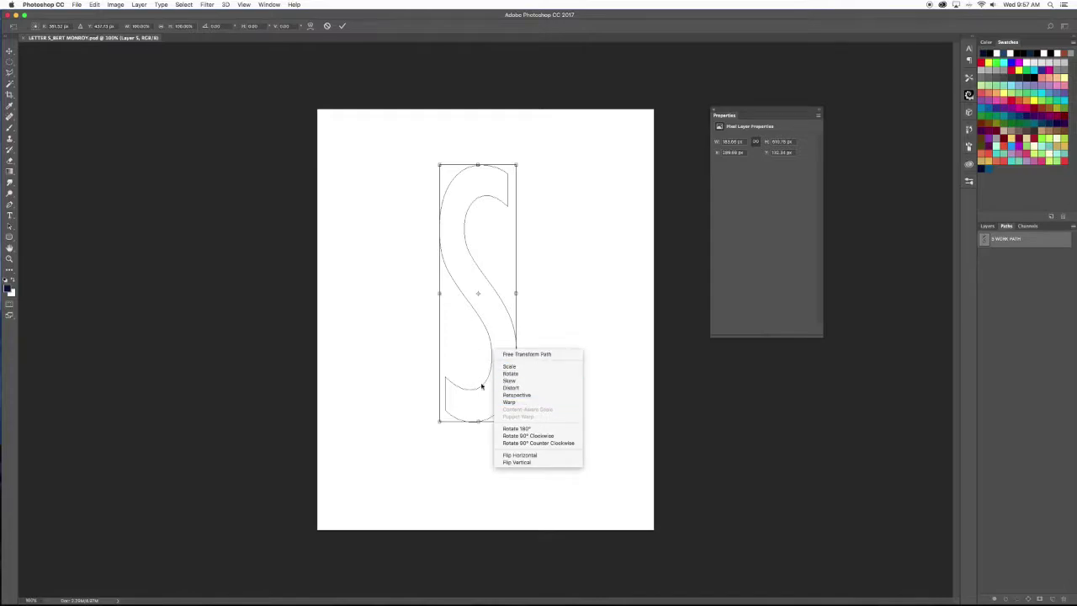
click(510, 388)
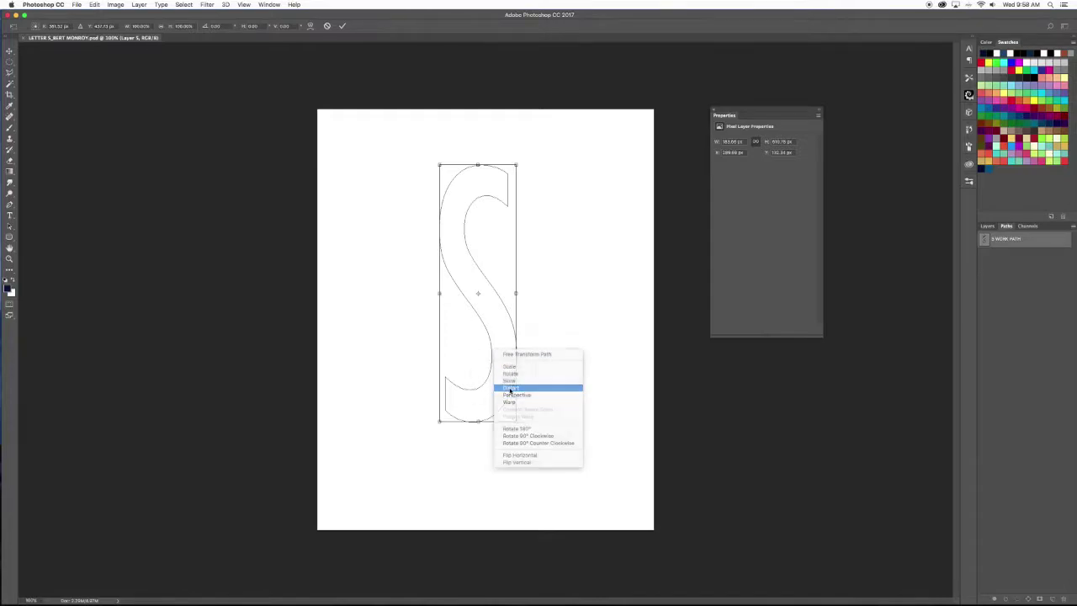
drag(519, 423, 539, 422)
drag(439, 422, 422, 421)
drag(539, 419, 547, 427)
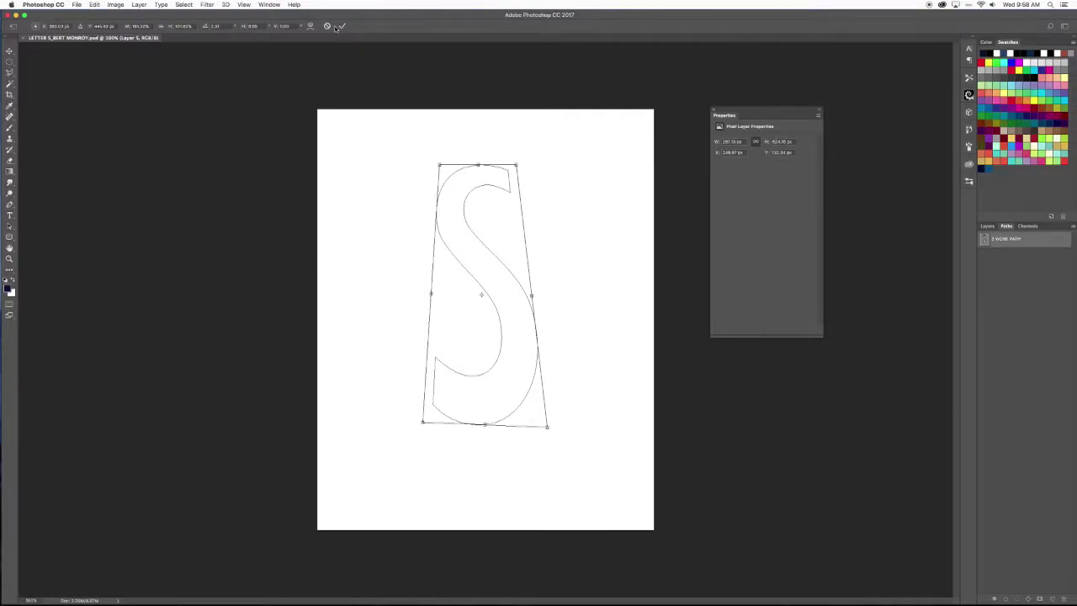
key(Return)
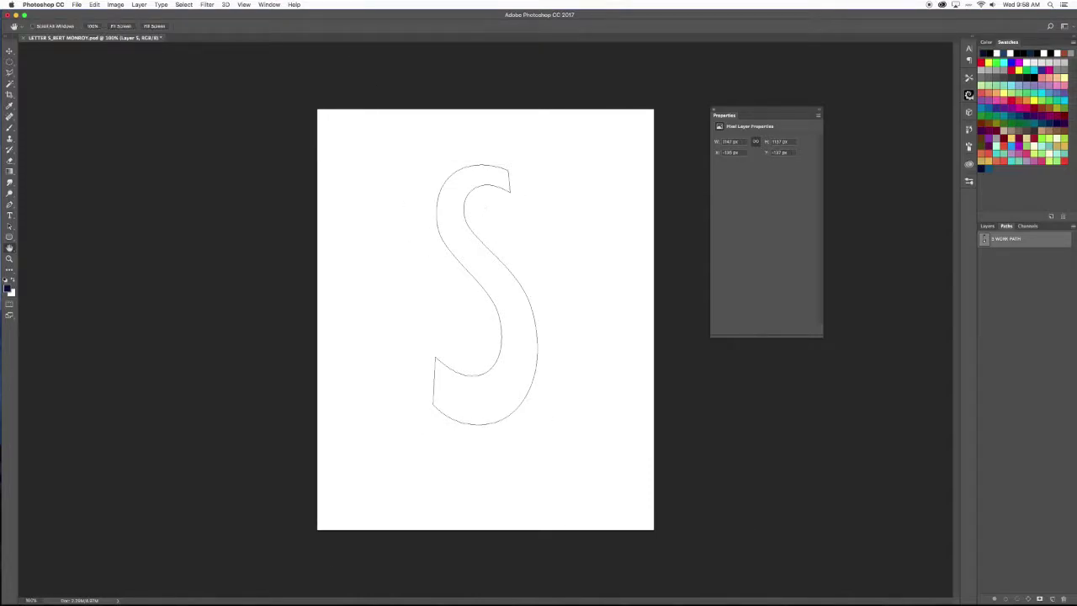
Duplicate the S outline with the Path Selection tool, offsetting the copy slightly down and to the right.
click(9, 226)
mouse_move(9, 227)
mouse_down()
mouse_move(42, 228)
mouse_move(29, 228)
mouse_up()
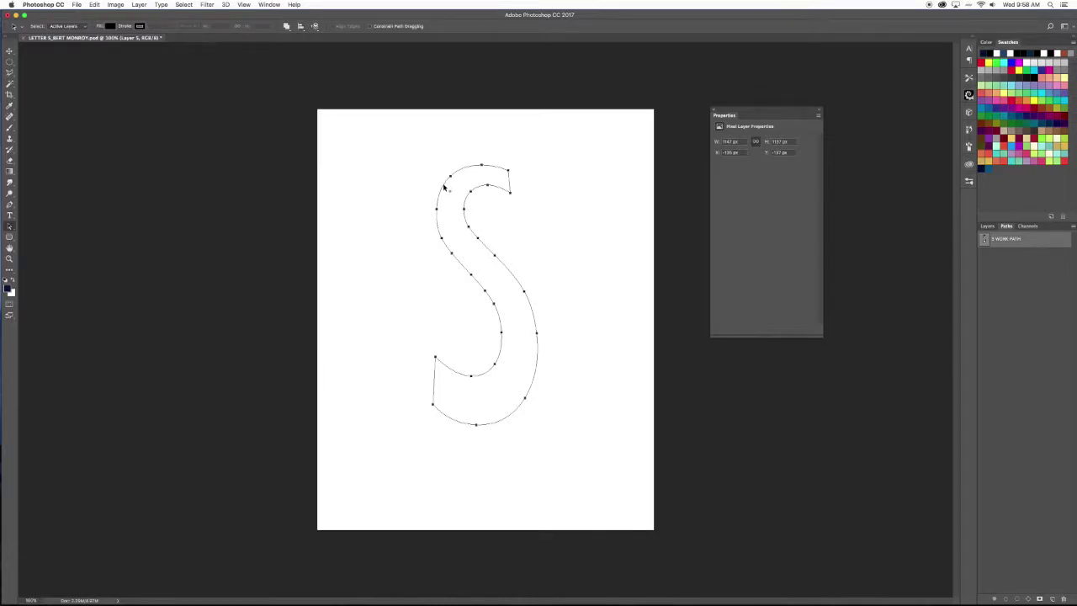
drag(444, 186, 451, 195)
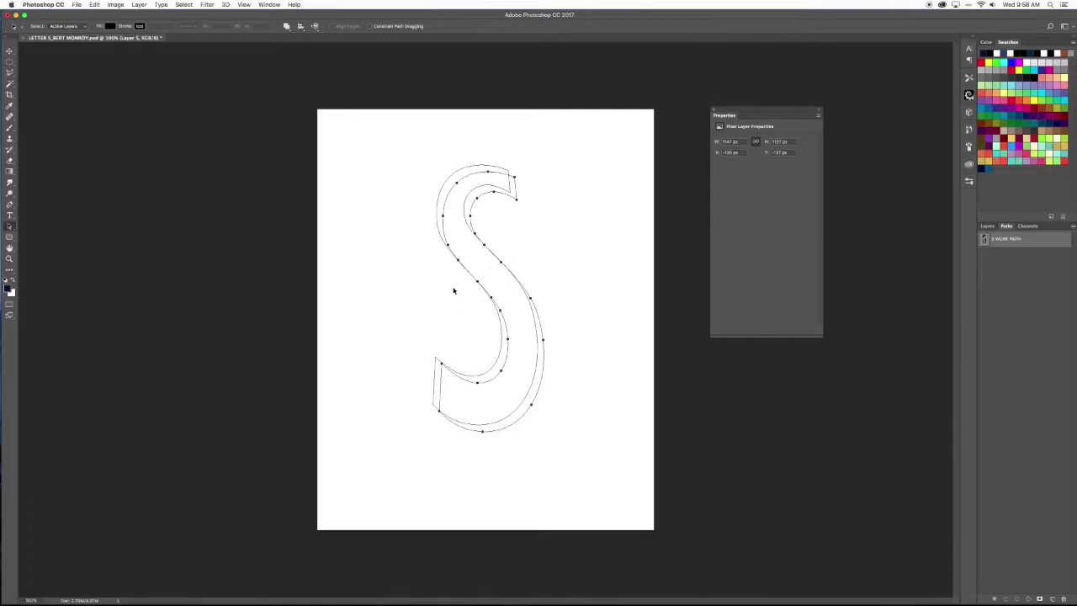
key(Down)
key(Down)
key(v)
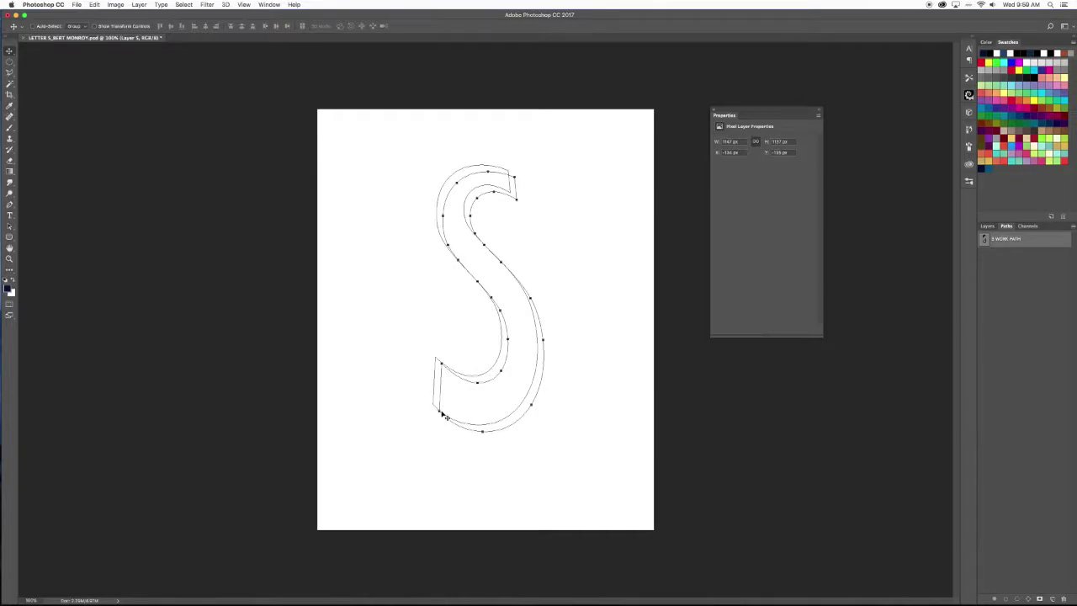
Move the copied outline's lower-left anchor onto the original S's corner and reshape the adjoining bottom curve with the Direct Selection tool.
click(9, 226)
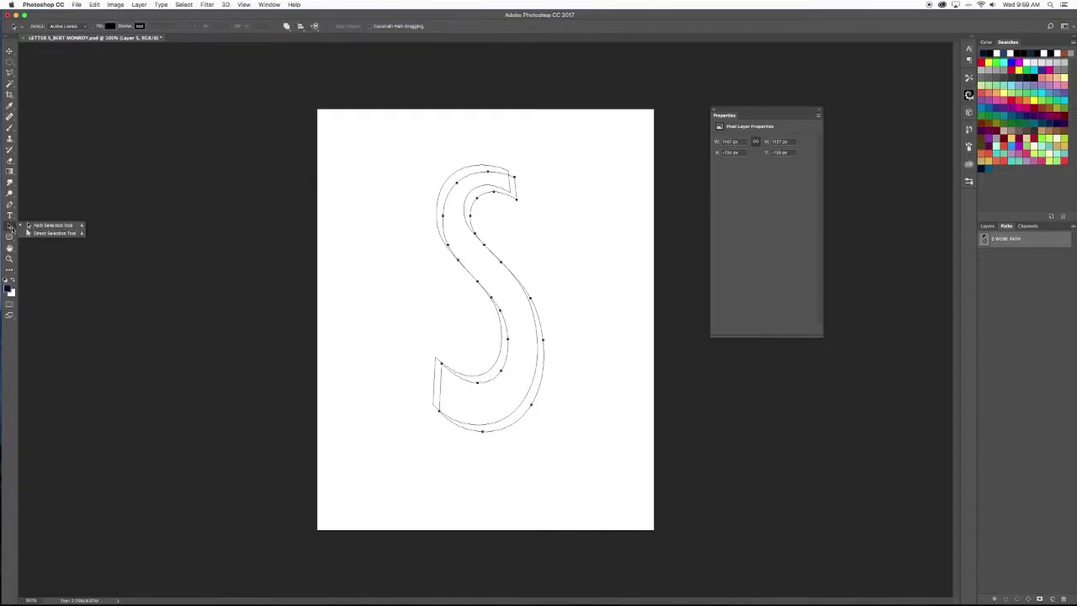
click(54, 234)
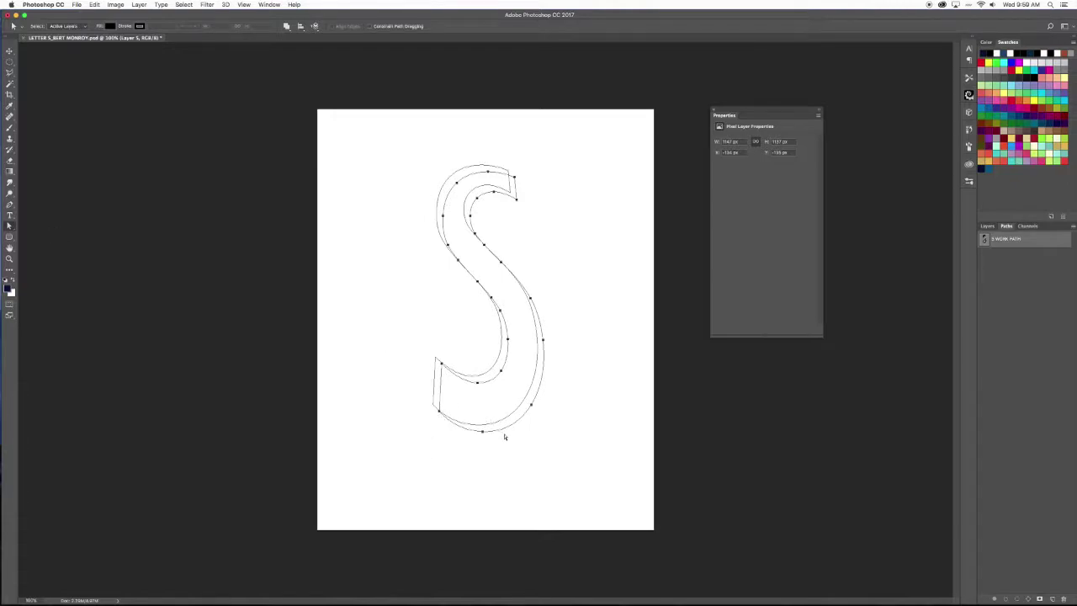
click(439, 412)
drag(439, 413, 433, 405)
drag(465, 430, 448, 433)
Draw a closed five-point path with the Pen tool around the gap between the two outlines at the S's upper tip.
key(super+equal)
key(super+equal)
drag(577, 139, 456, 469)
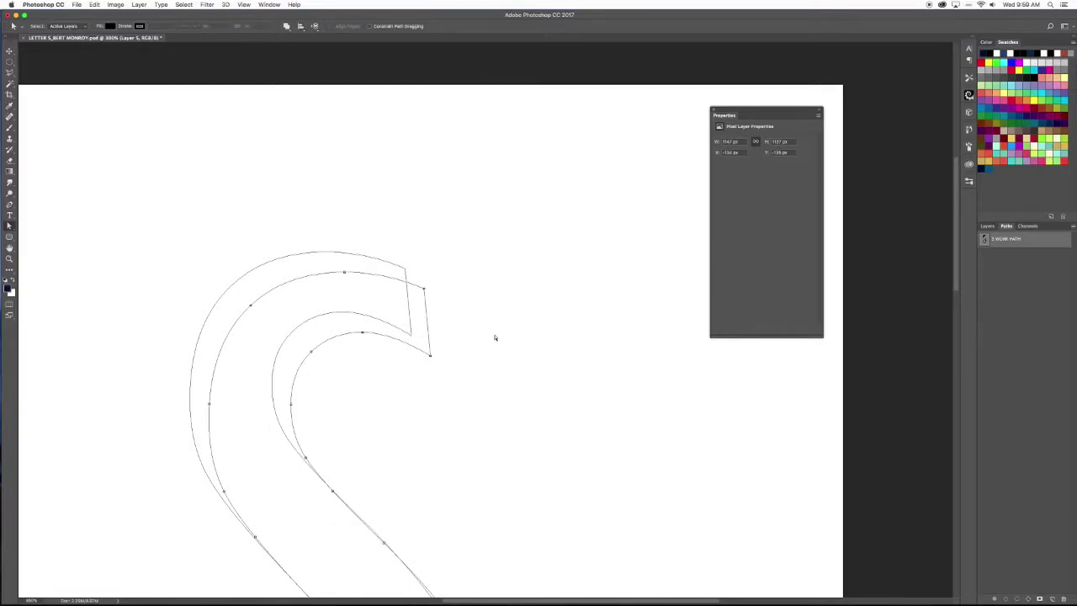
key(p)
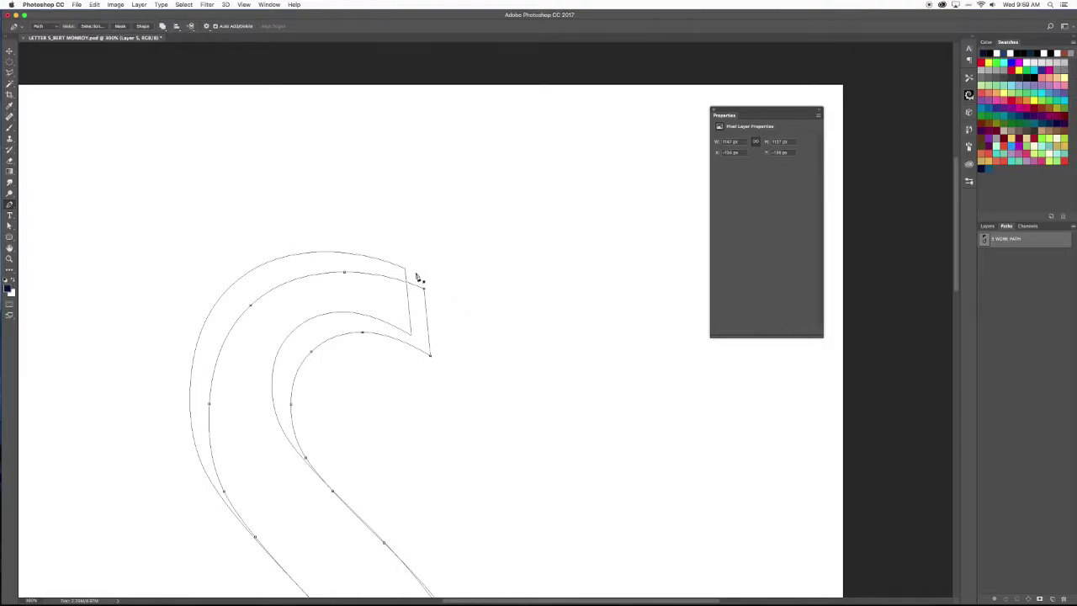
click(435, 284)
key(super+z)
click(446, 278)
click(448, 365)
click(413, 358)
click(393, 300)
click(416, 271)
Reposition the five-point path's anchors onto the end corners of both S outlines to form the upper tip's side face.
click(9, 226)
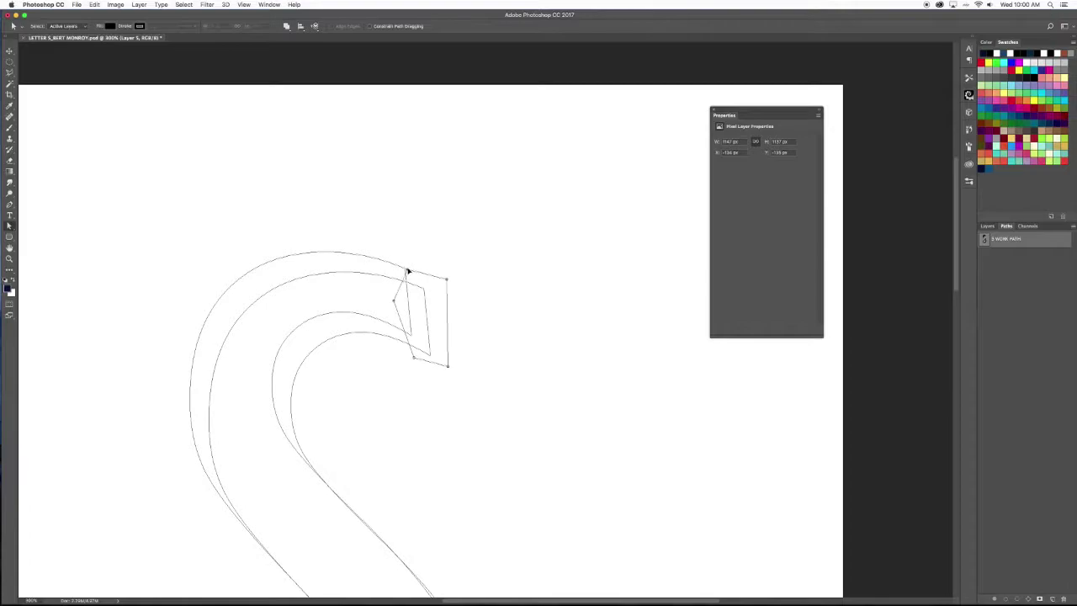
key(super+equal)
key(super+equal)
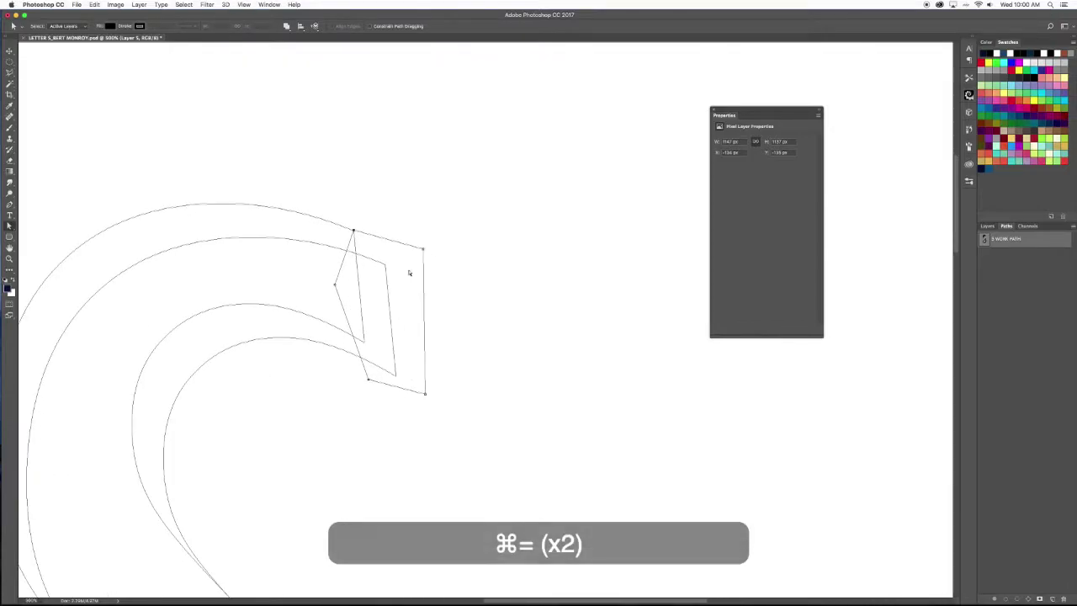
drag(422, 249, 384, 266)
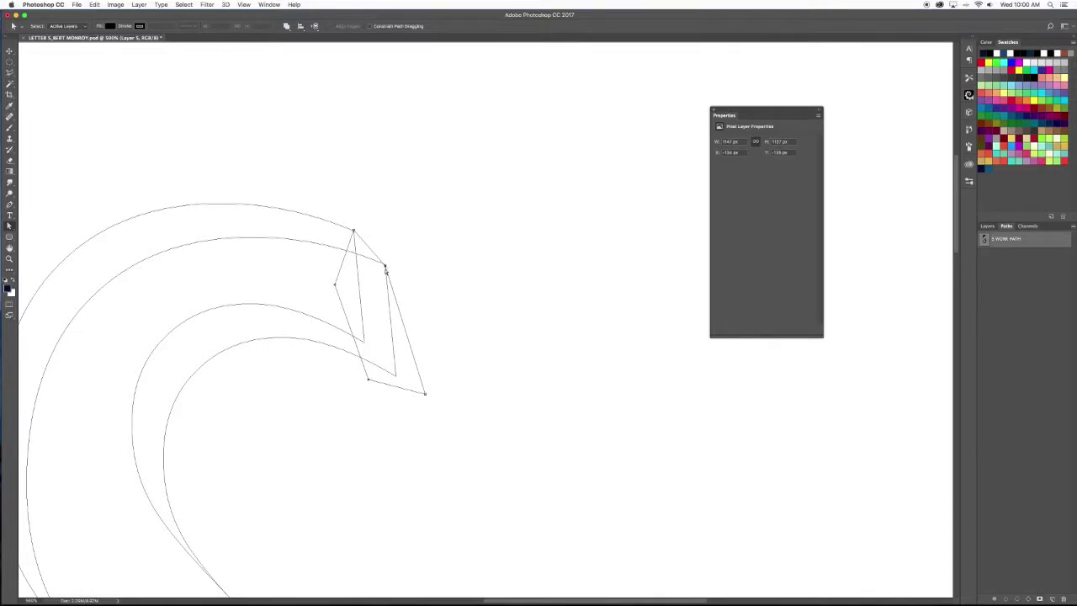
drag(425, 393, 363, 345)
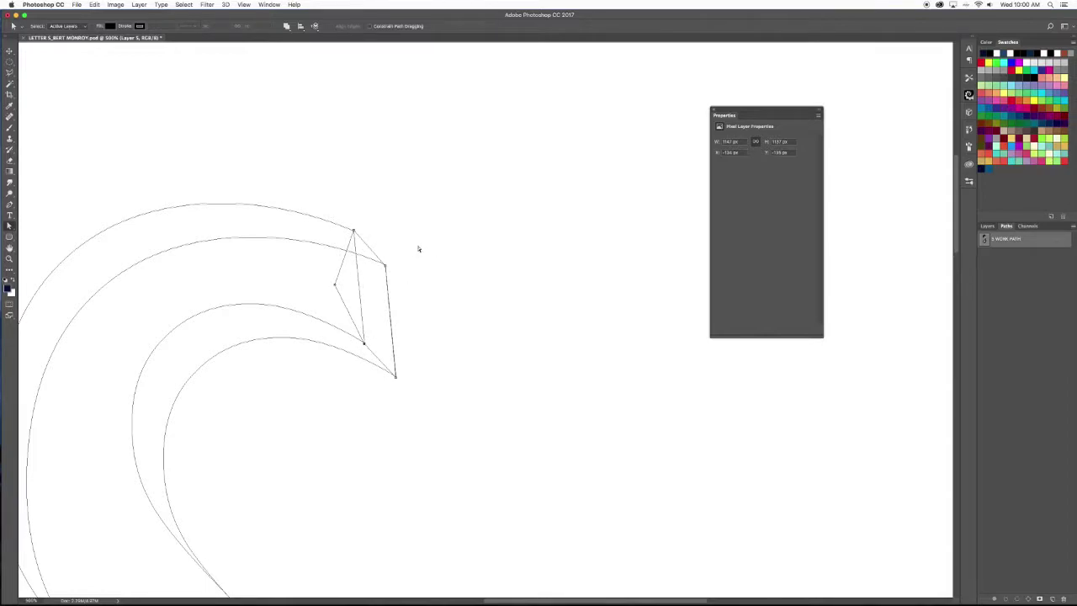
Create a new layer above the existing ones and name it FRONT.
key(super+minus)
key(super+minus)
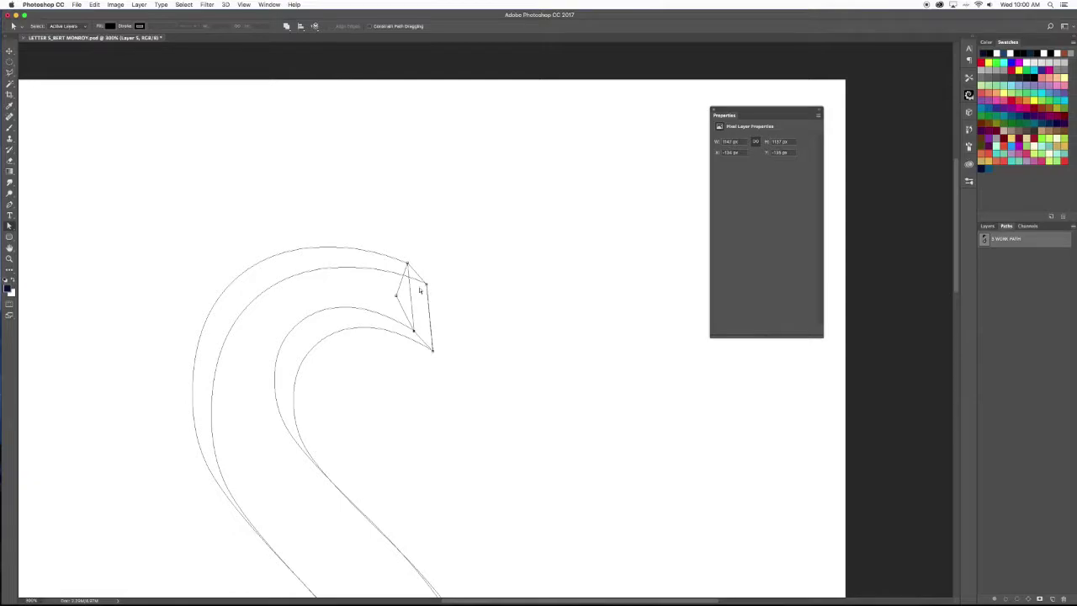
key(super+minus)
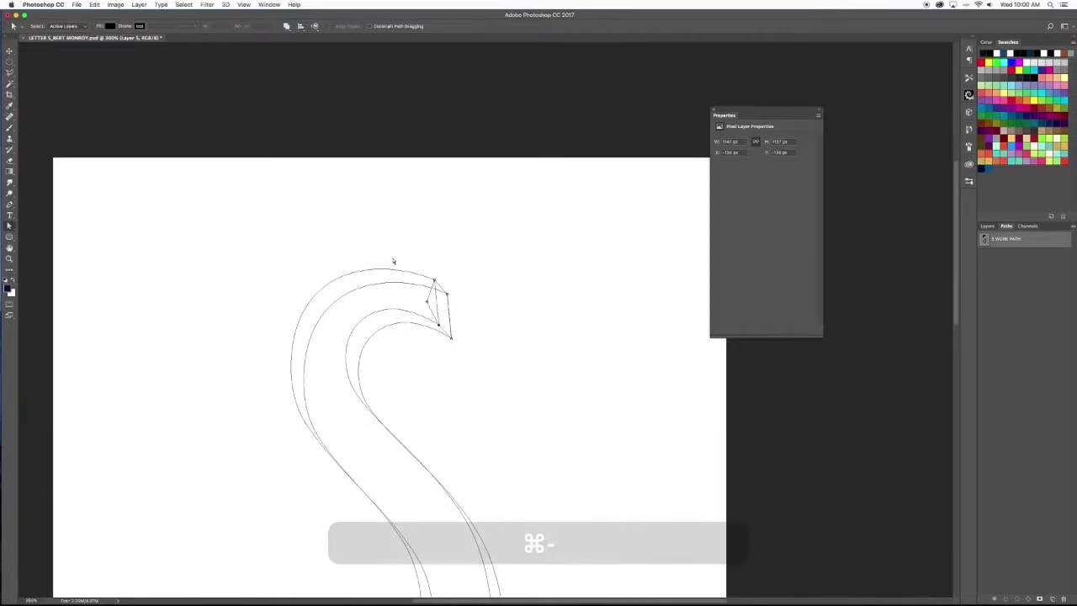
drag(521, 334, 520, 203)
key(super+0)
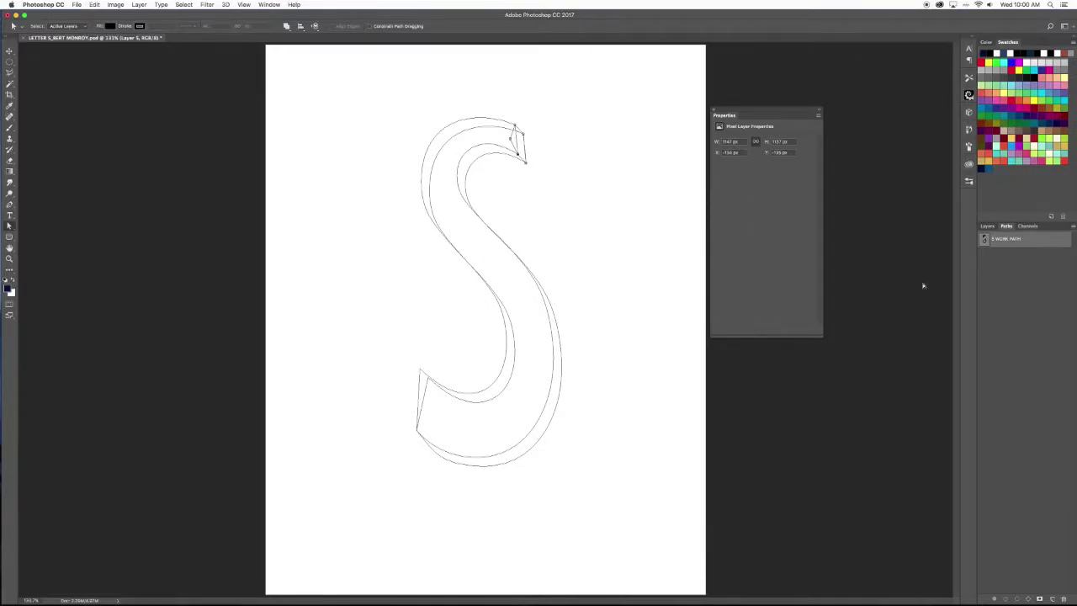
click(987, 225)
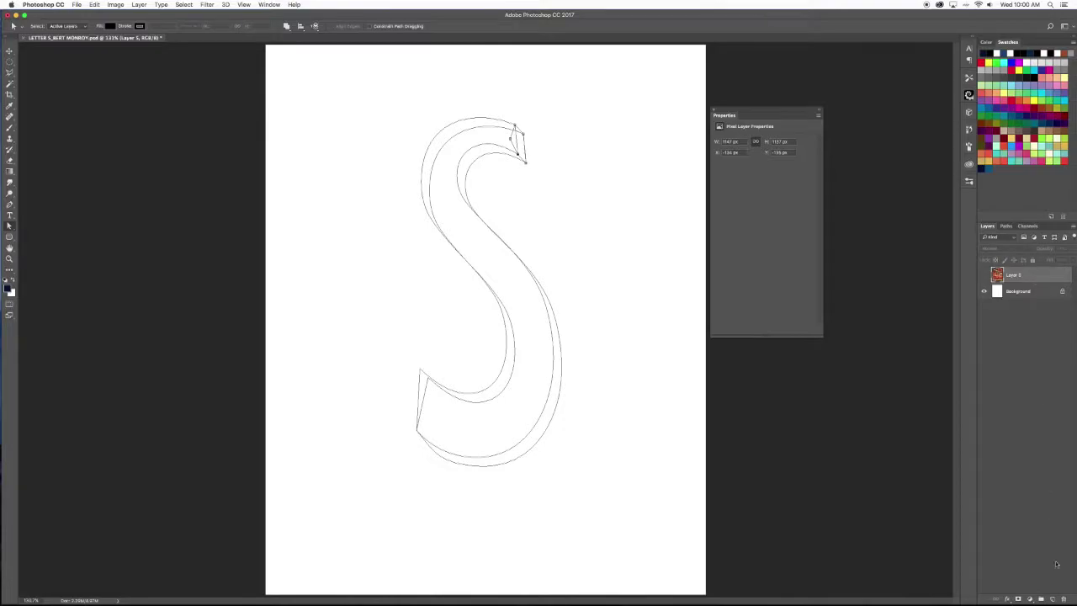
click(1052, 599)
double_click(1014, 275)
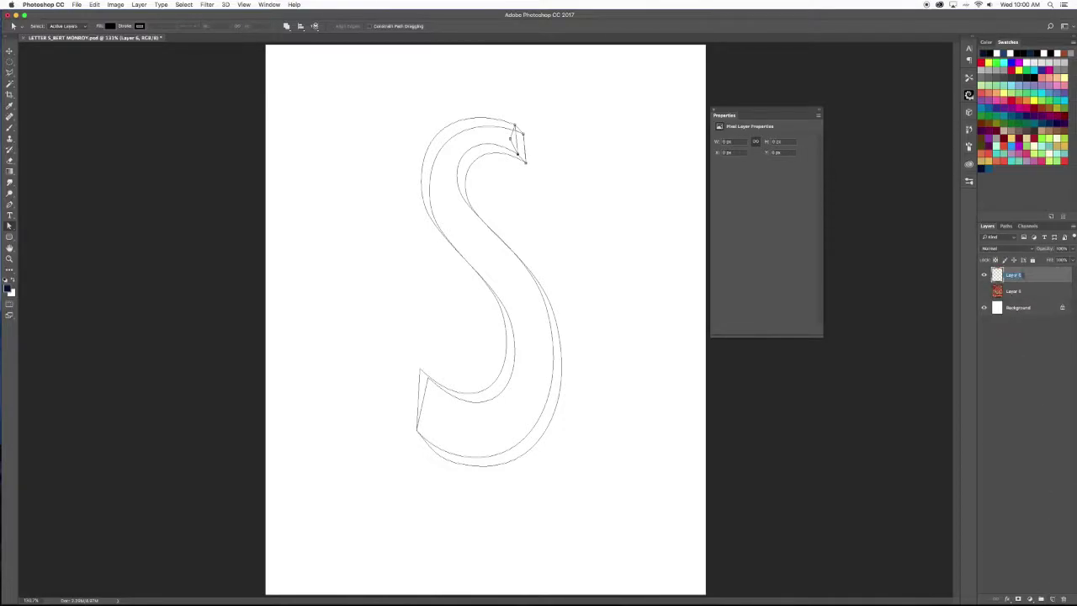
text(front)
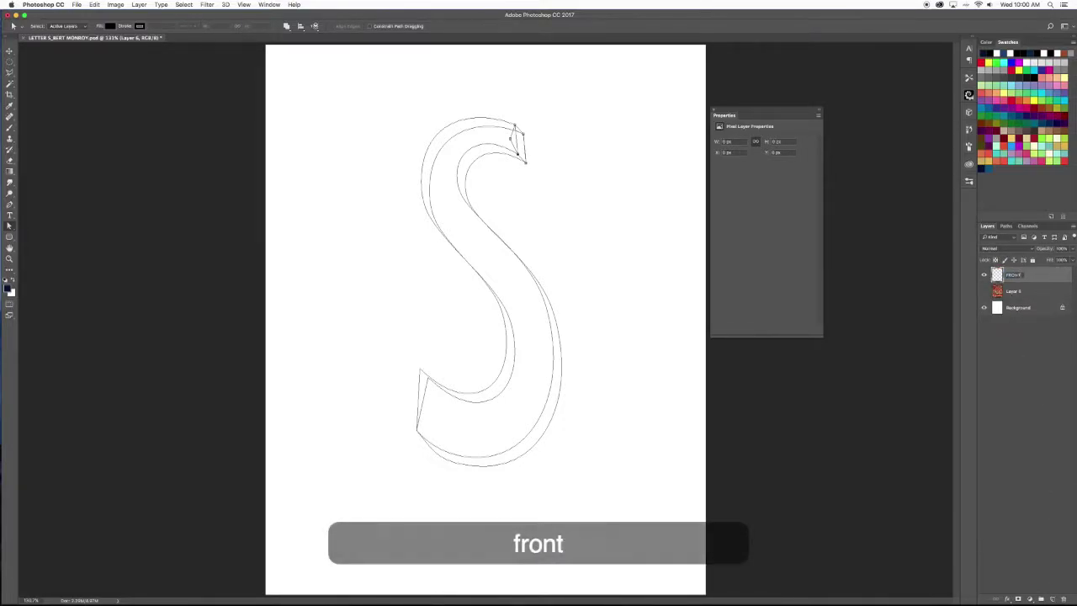
key(Return)
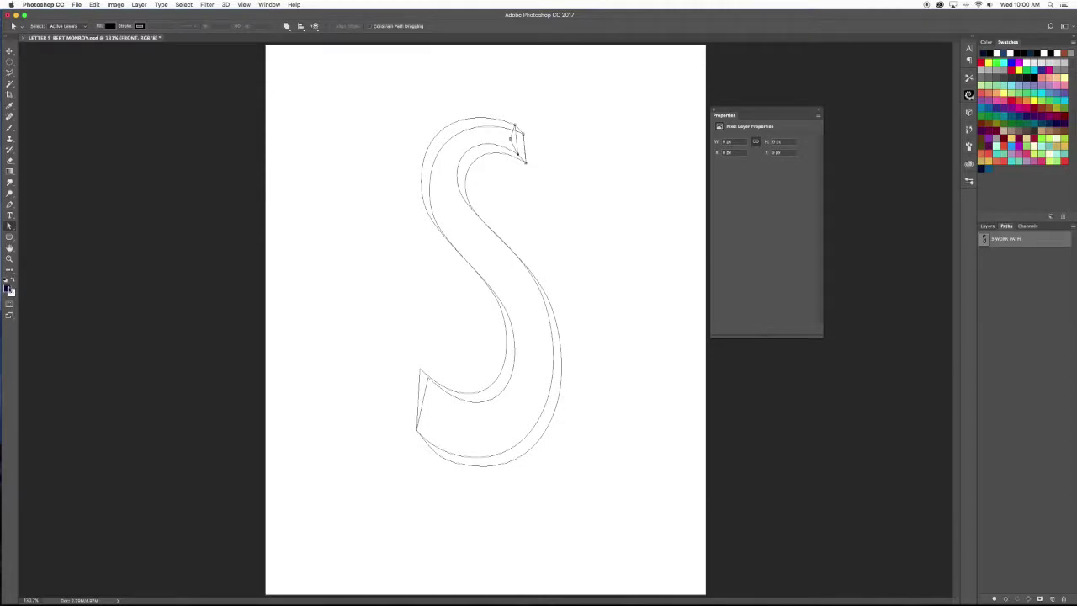
Set the foreground color to a neutral medium grey.
click(8, 289)
click(586, 387)
drag(586, 387, 579, 390)
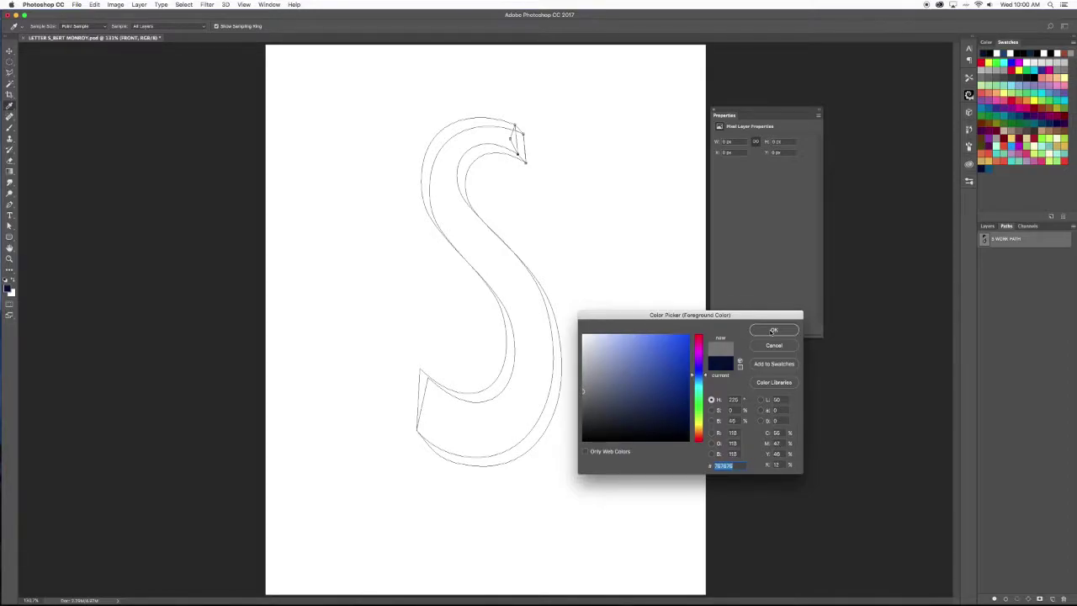
mouse_move(582, 393)
mouse_down()
mouse_move(579, 407)
mouse_move(579, 394)
mouse_up()
click(763, 332)
Fill the original S outline with the grey foreground color on the FRONT layer.
key(a)
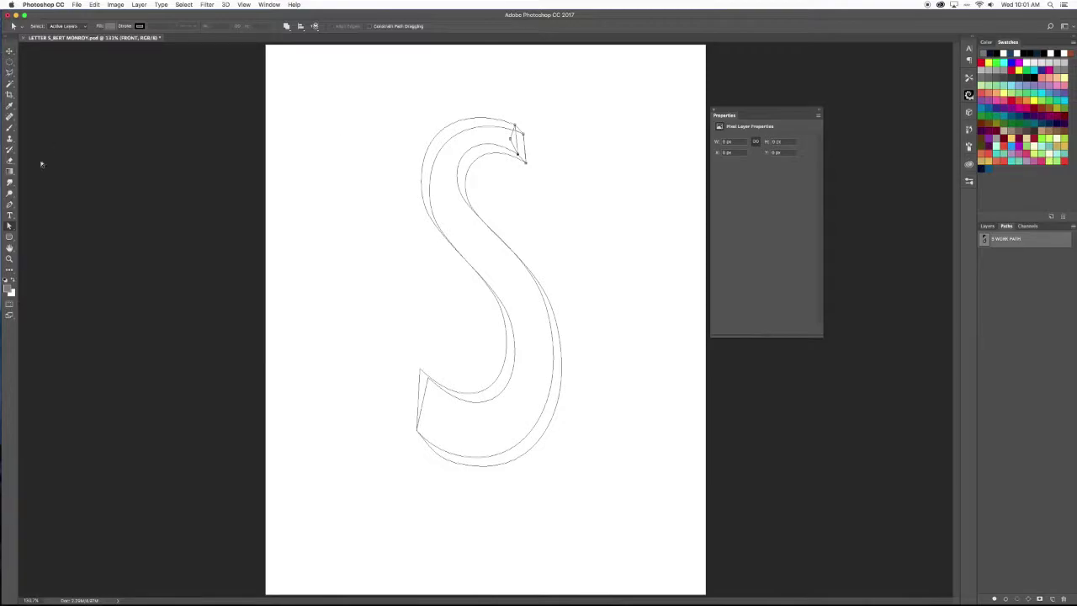
click(433, 135)
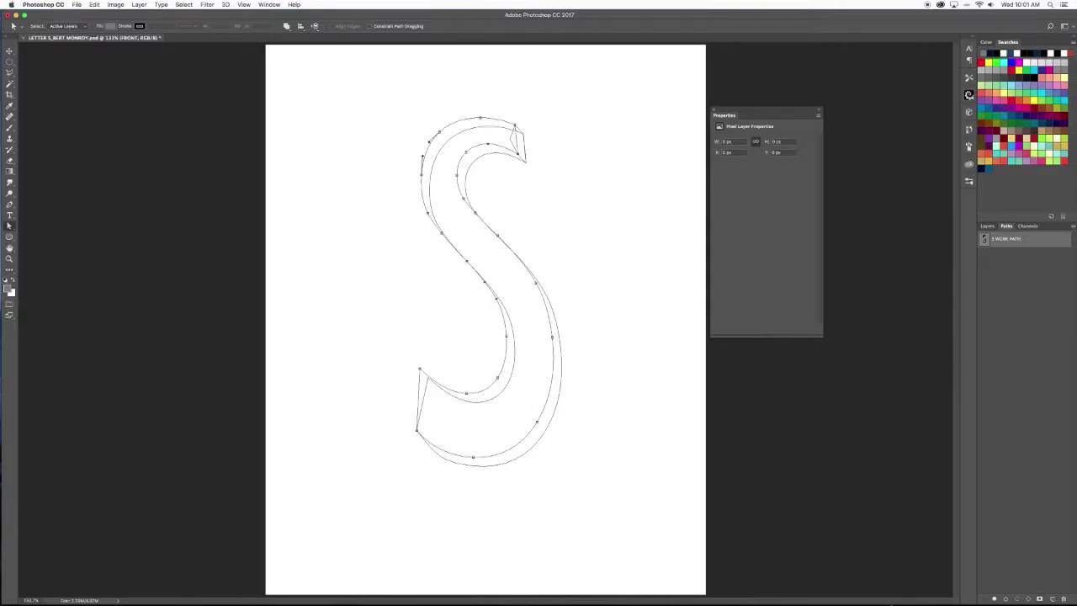
click(995, 599)
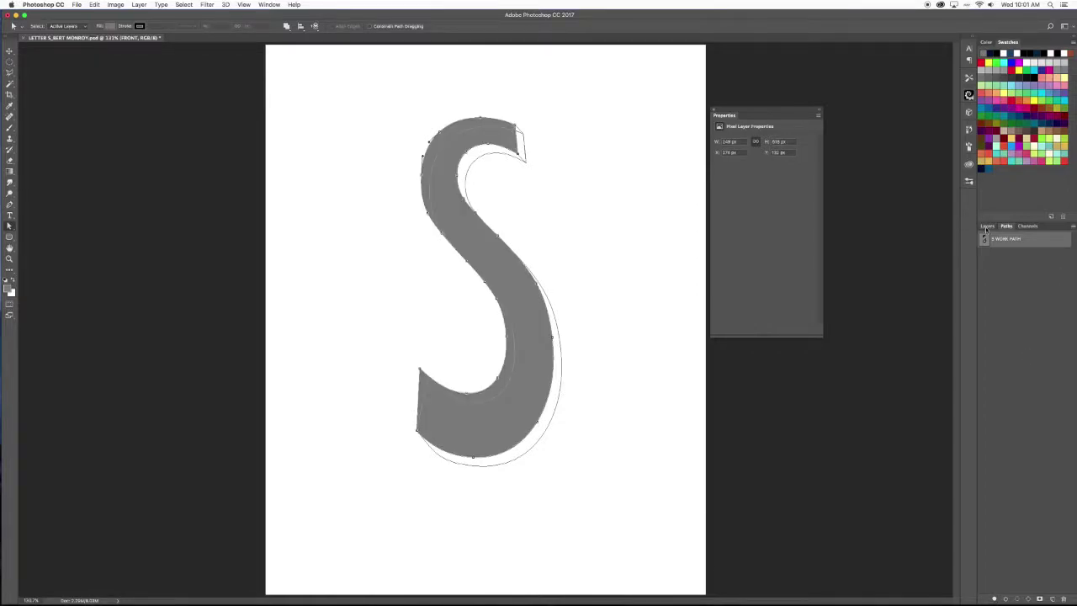
Create a new layer directly below FRONT and name it SIDE.
click(986, 225)
click(10, 51)
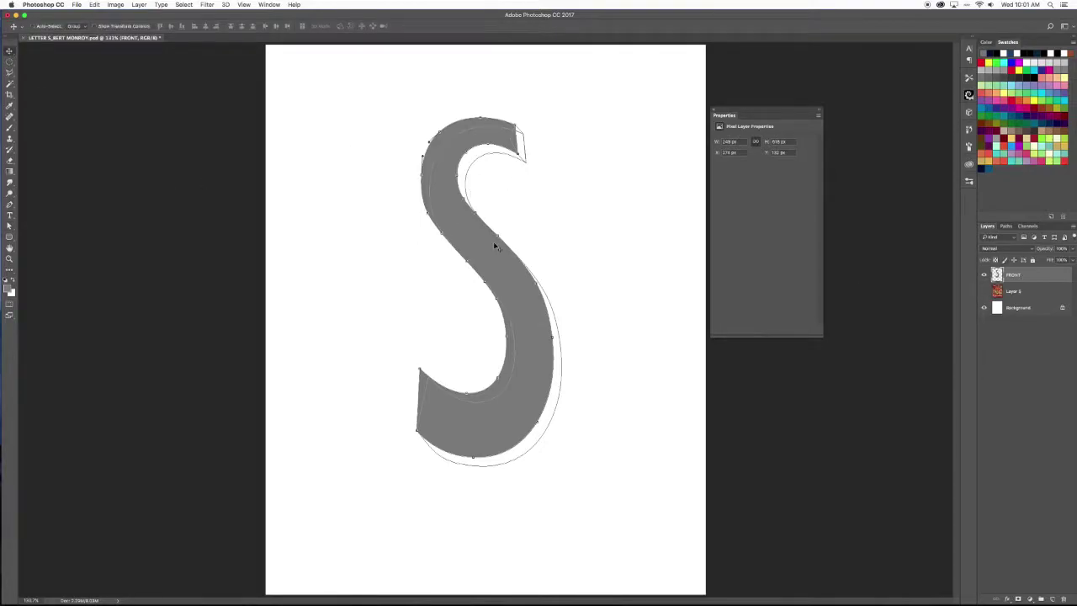
click(1030, 290)
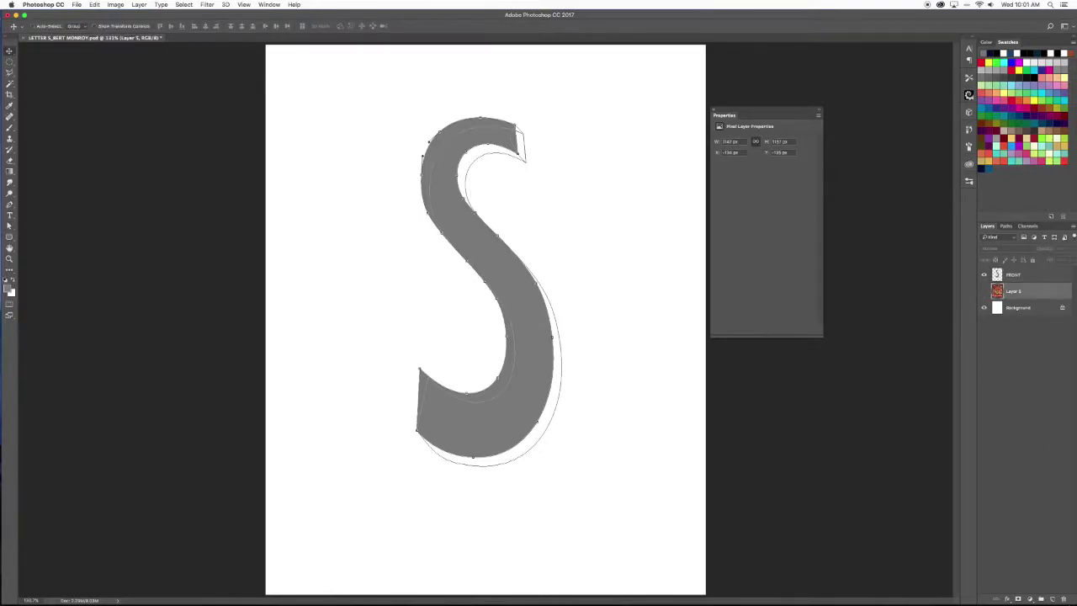
click(1052, 598)
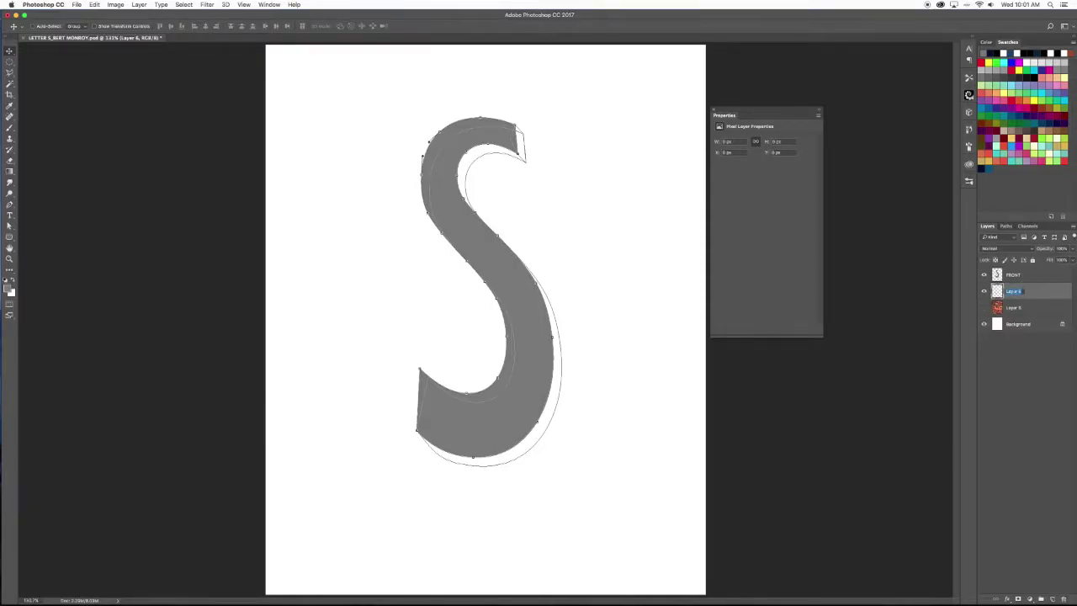
text(side)
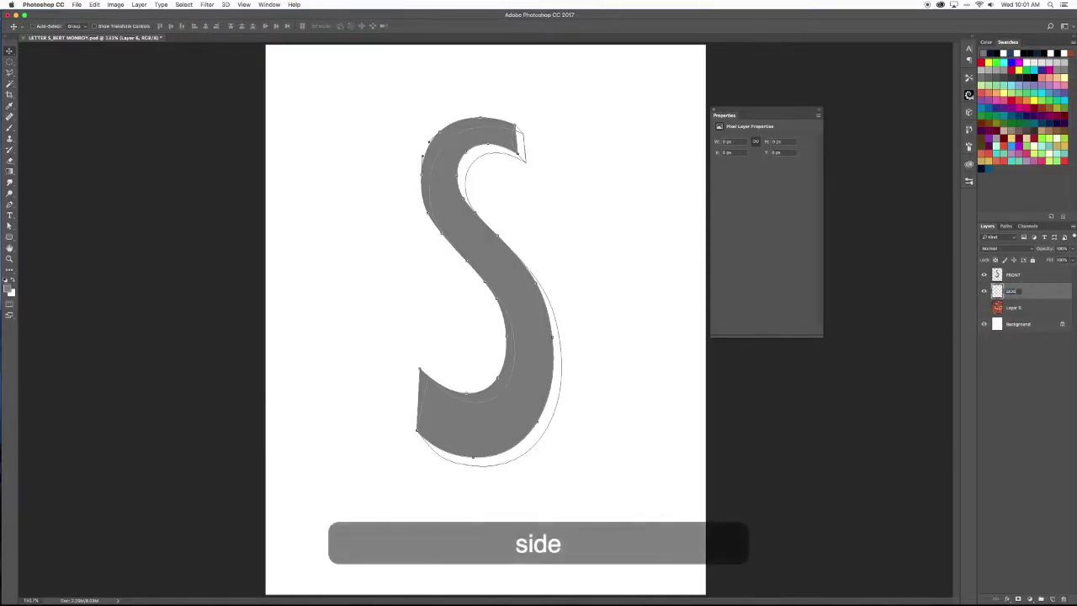
key(Return)
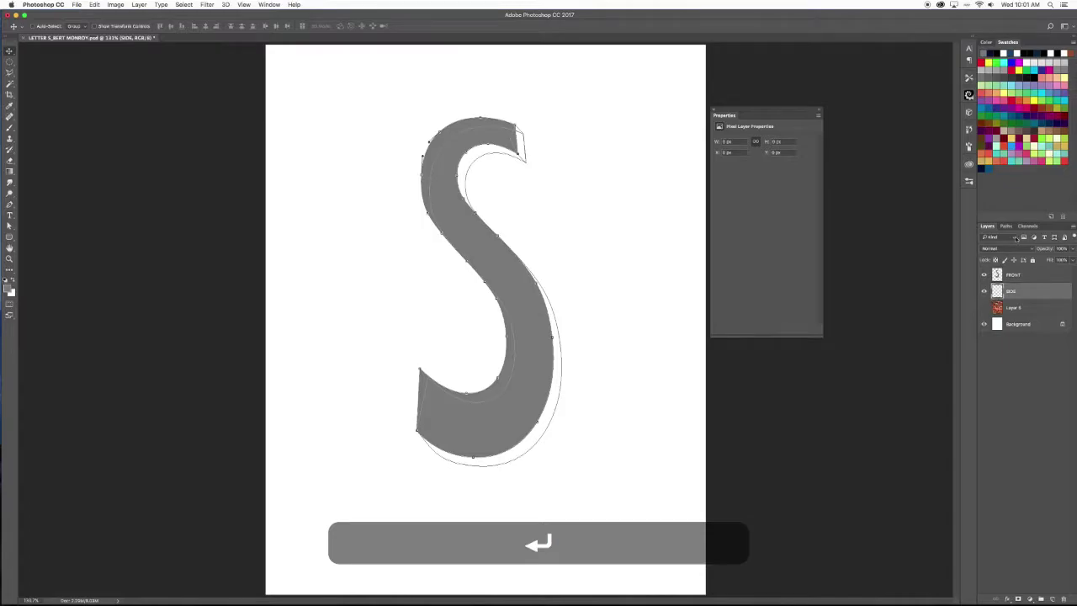
Set the foreground color to a neutral light grey, #bcbcbc.
click(1006, 225)
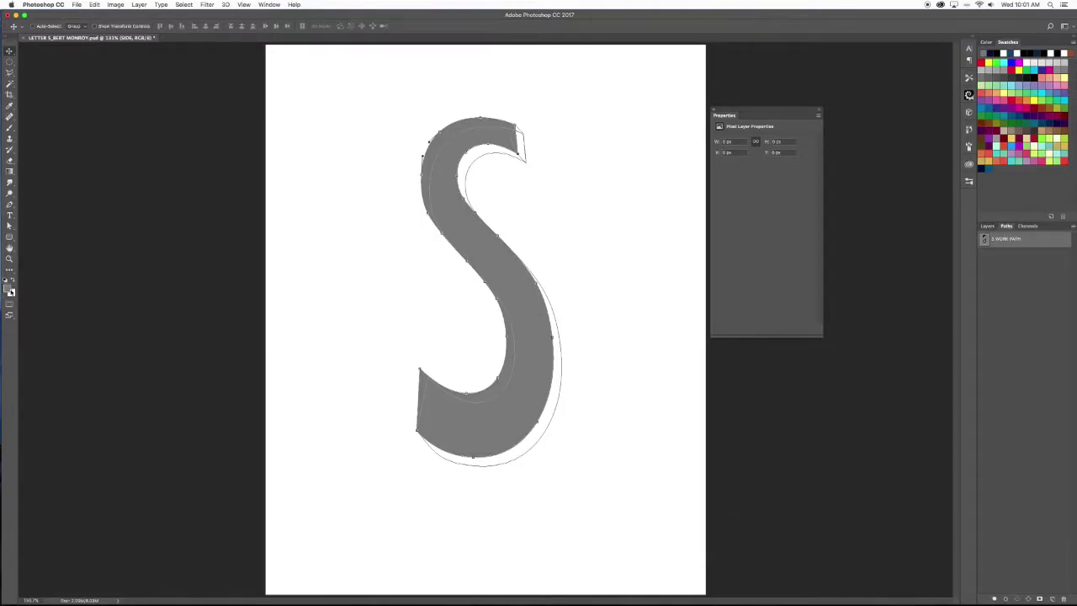
click(8, 290)
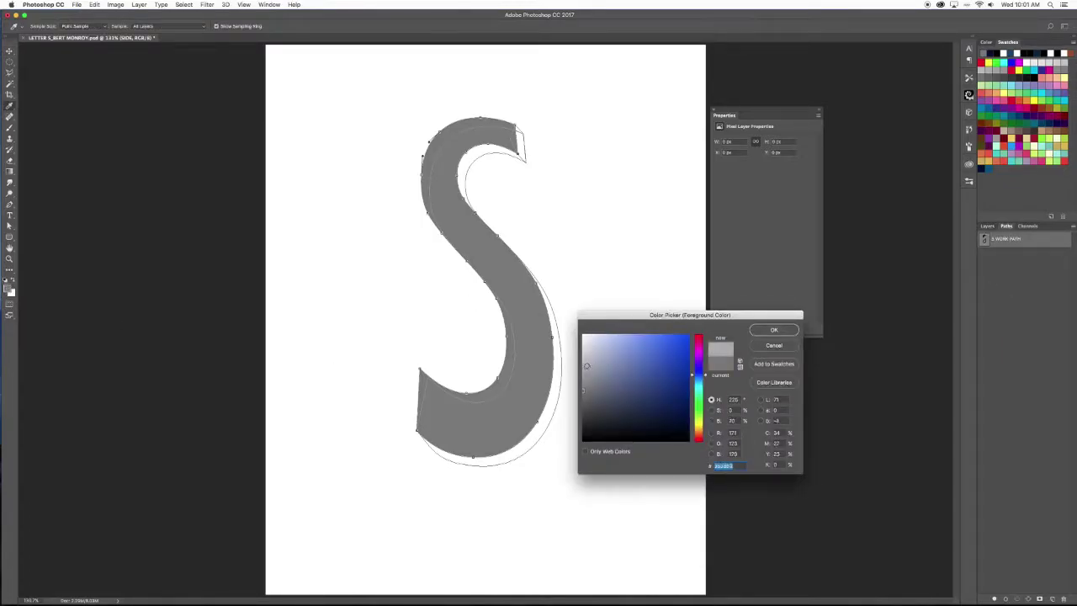
drag(582, 358, 582, 361)
click(784, 330)
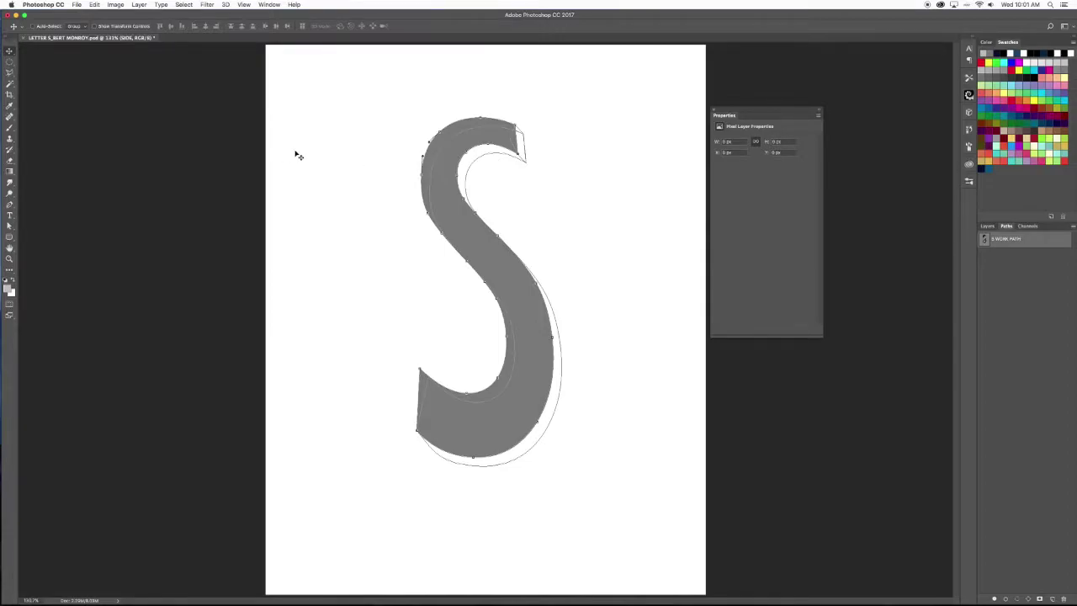
Select the offset S outline and fill it with the light grey foreground color on the SIDE layer.
click(9, 226)
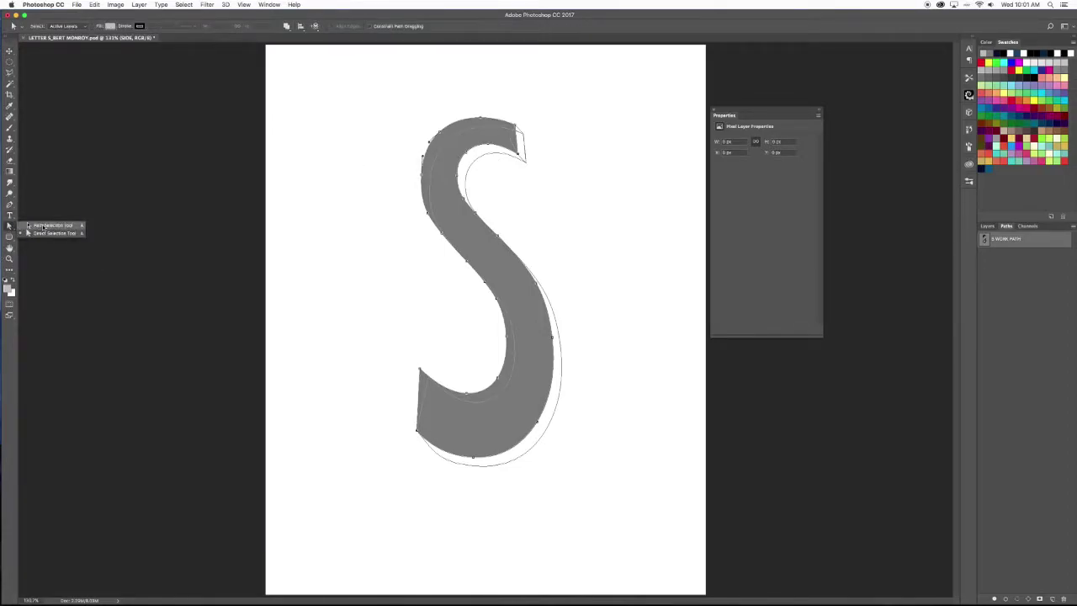
click(42, 225)
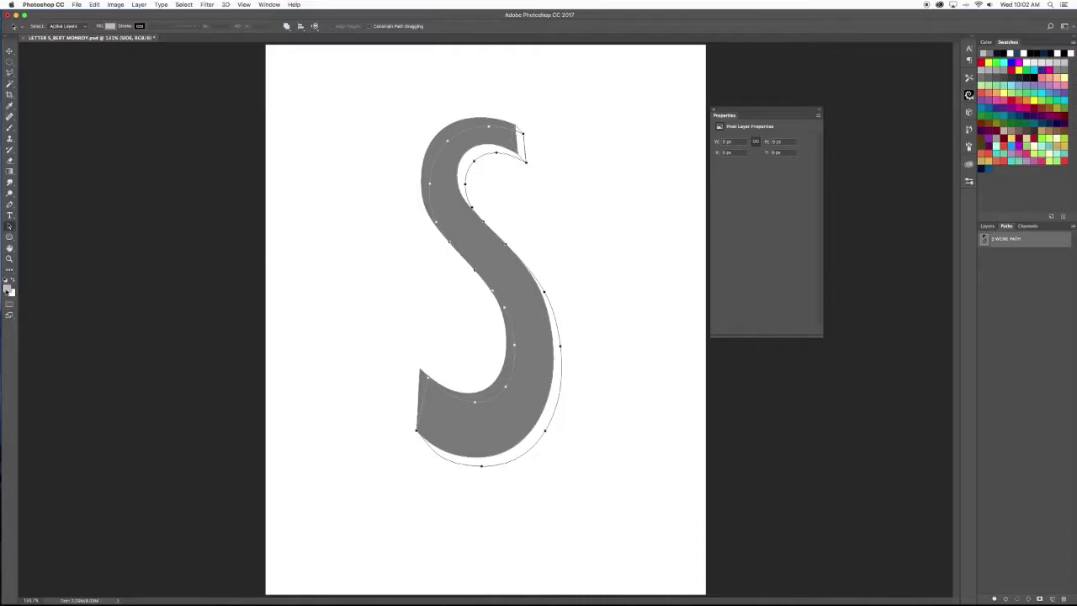
click(8, 290)
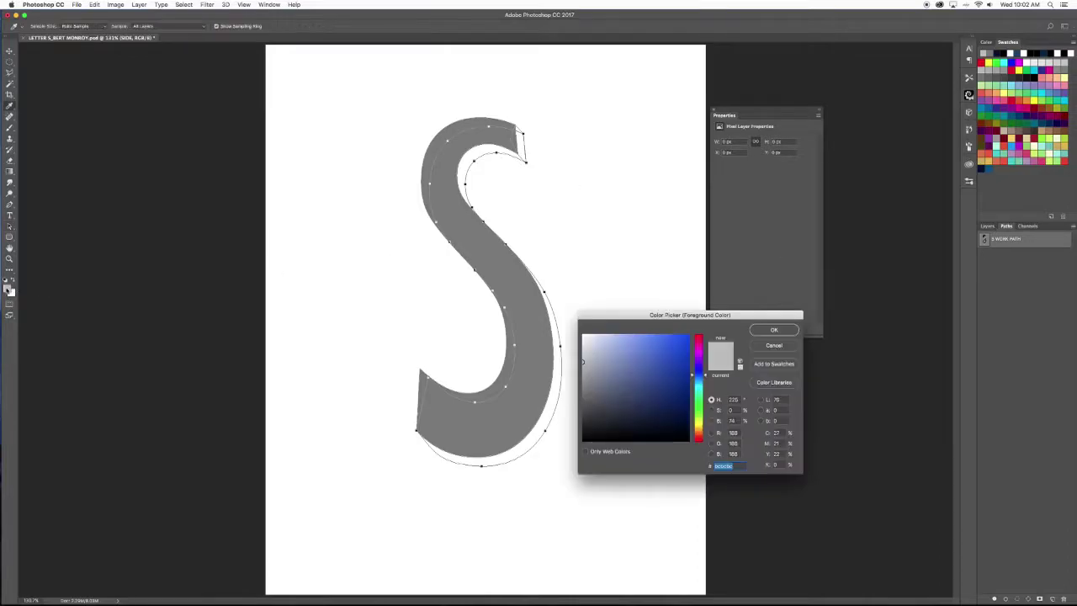
click(768, 329)
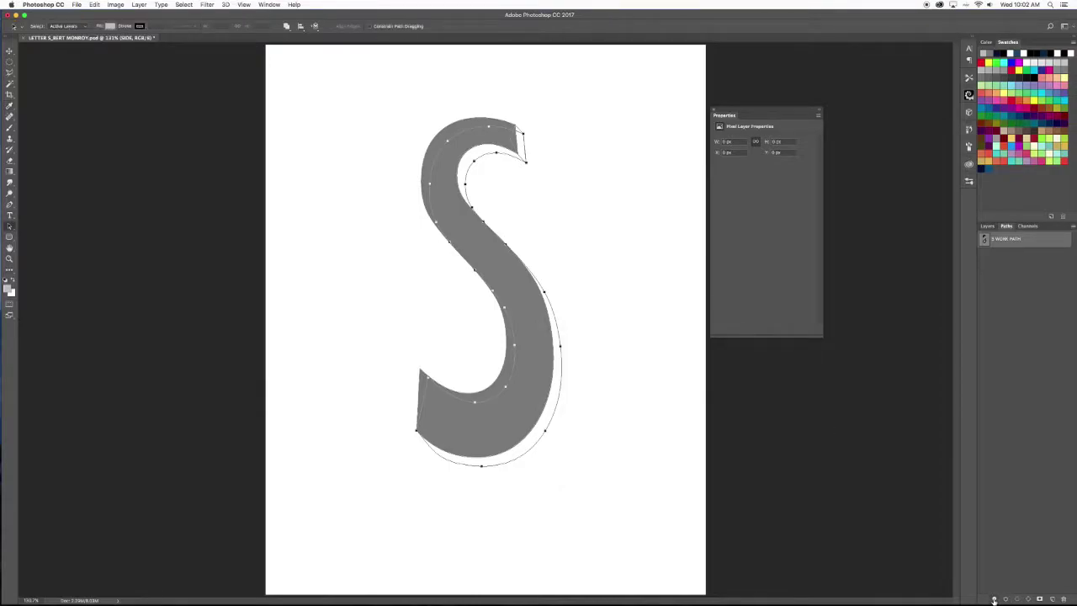
click(994, 598)
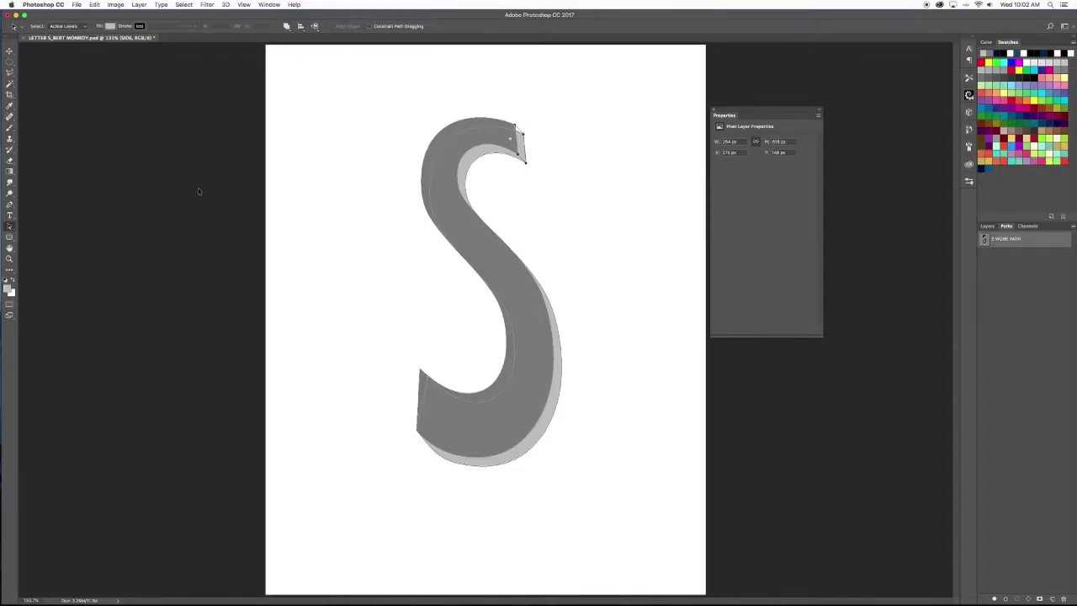
Set the foreground color to a neutral dark grey, #4e4e4e, with the upper tip's side path selected.
click(10, 292)
drag(586, 401, 579, 410)
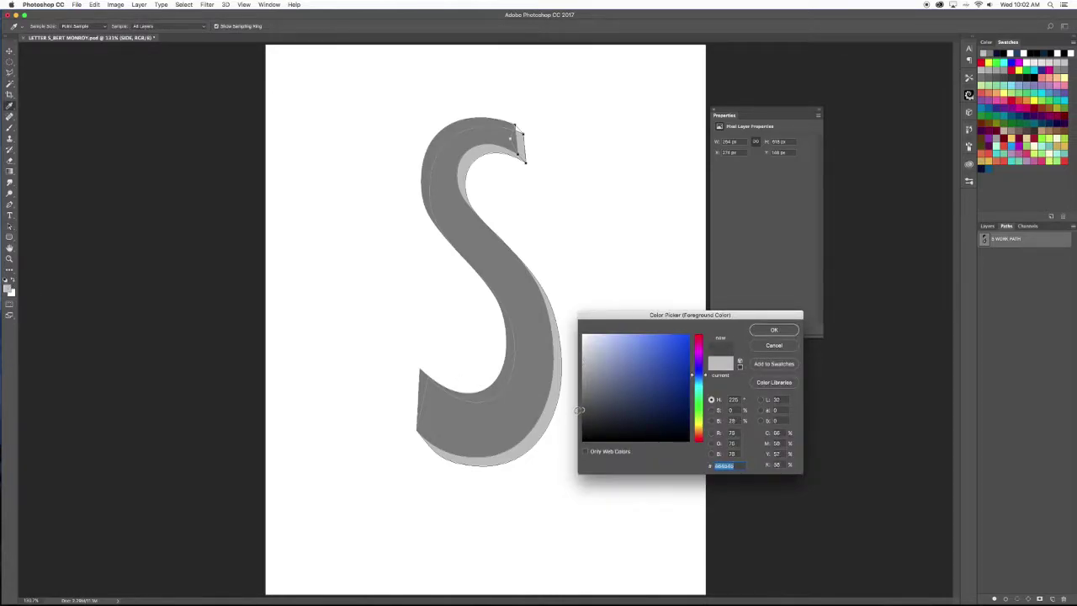
click(773, 330)
key(a)
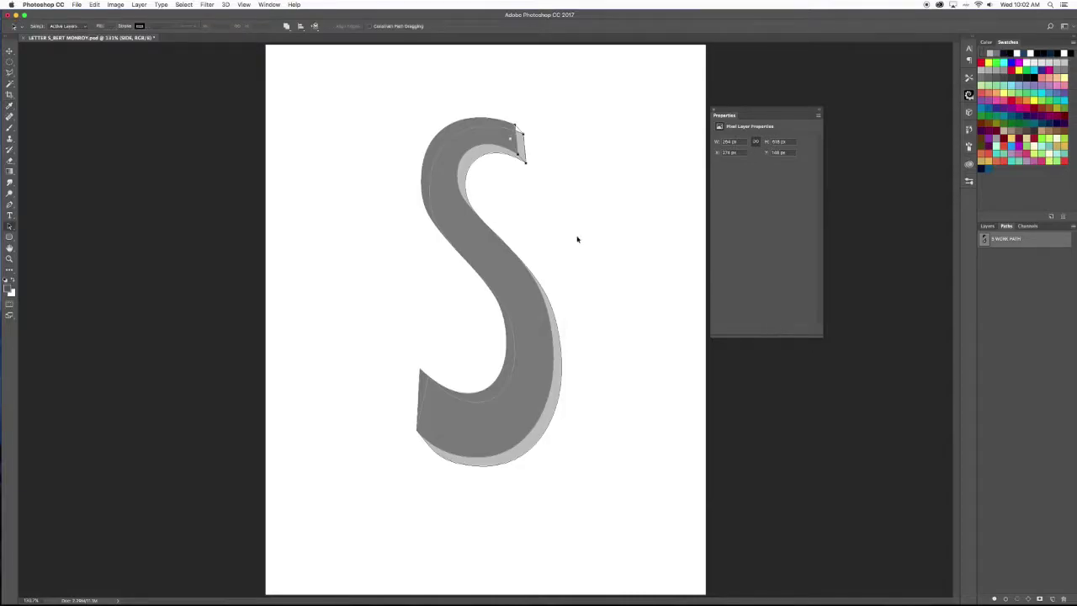
Create a new layer between FRONT and SIDE and name it SQUARE.
click(988, 226)
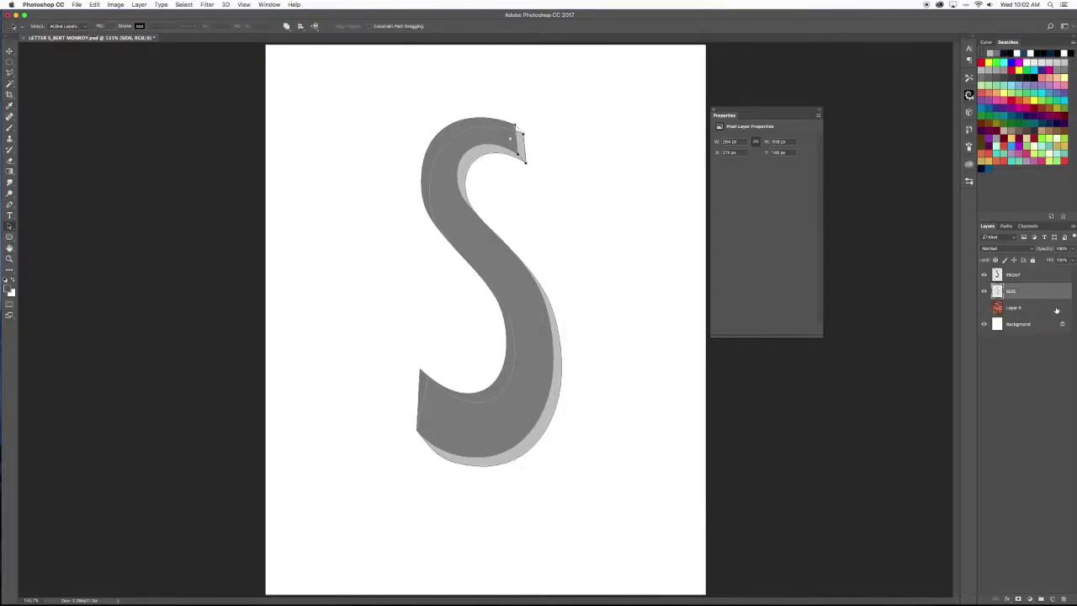
click(1032, 308)
click(1038, 291)
click(1052, 599)
double_click(1014, 291)
text(squae)
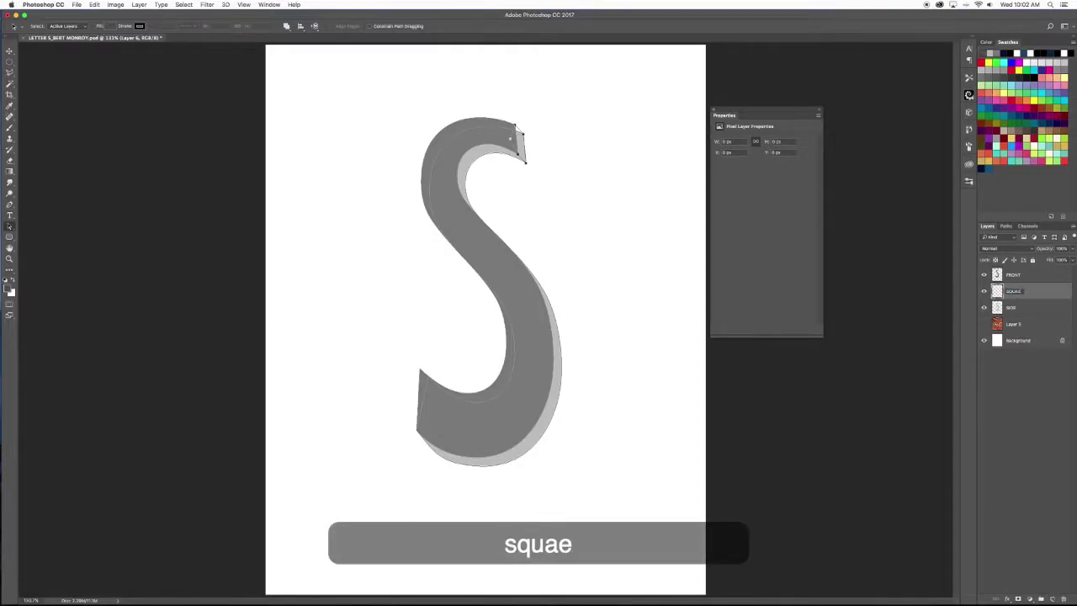
key(BackSpace)
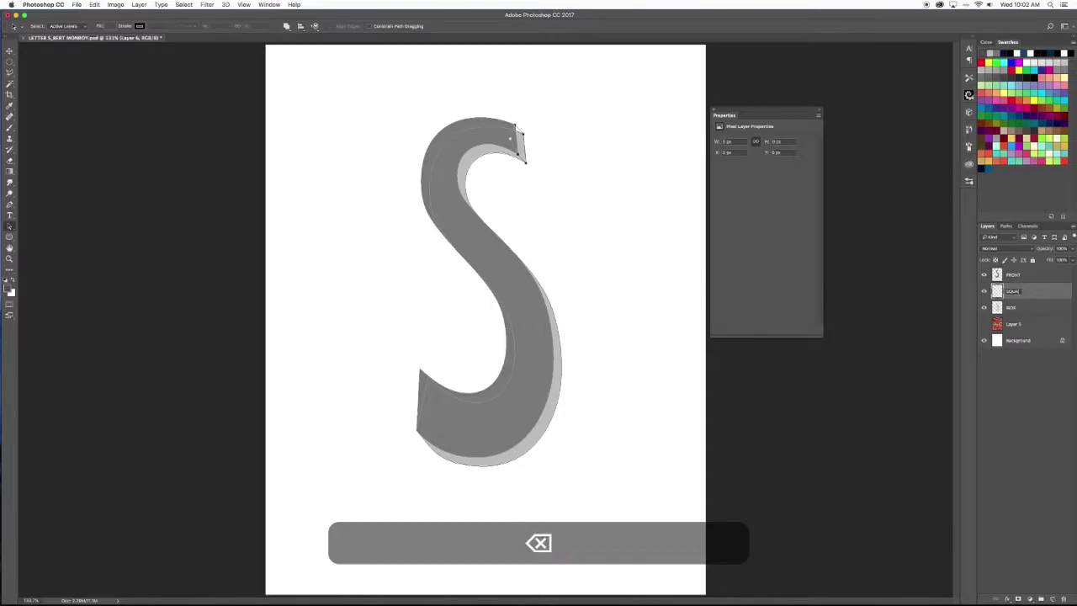
key(BackSpace)
key(BackSpace)
key(BackSpace)
key(BackSpace)
key(BackSpace)
text(square)
key(Return)
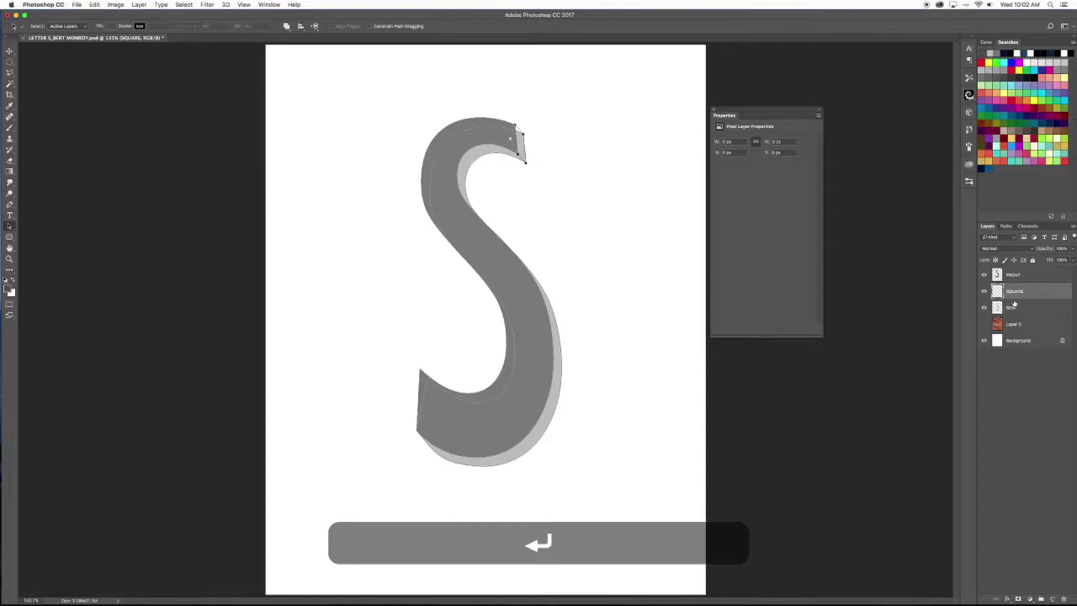
Fill the upper tip's side path with the dark grey foreground color on the SQUARE layer.
click(1006, 226)
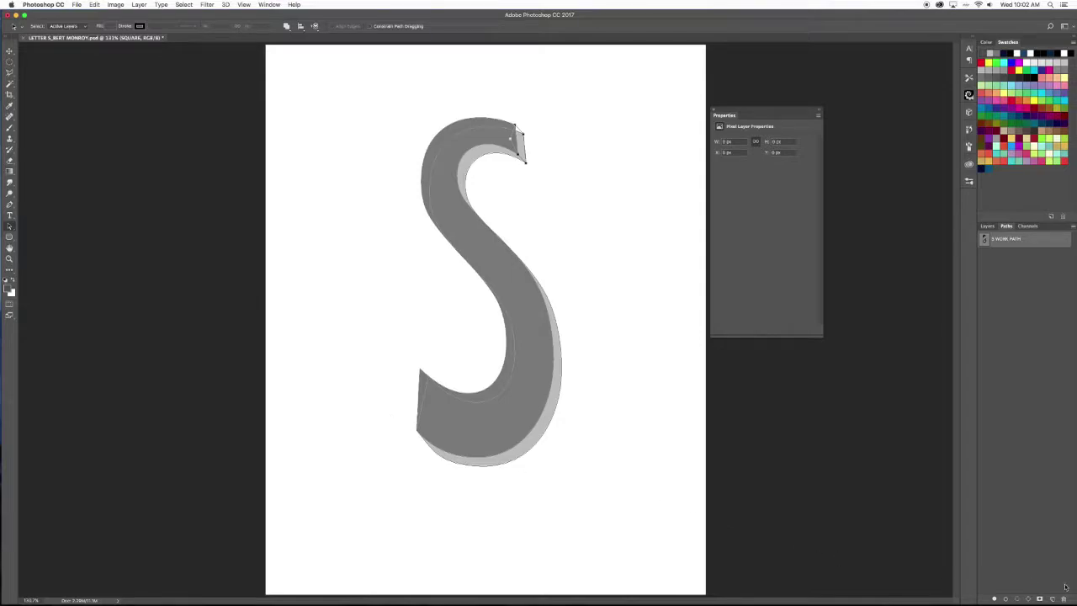
click(993, 599)
key(v)
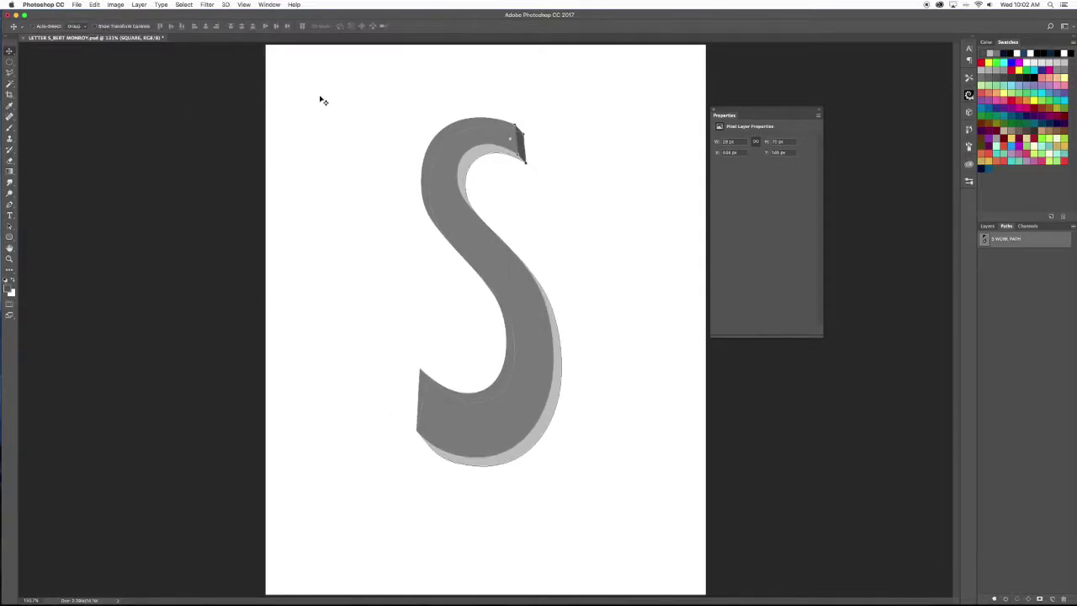
Create a new layer above FRONT and name it FLANGE.
key(F7)
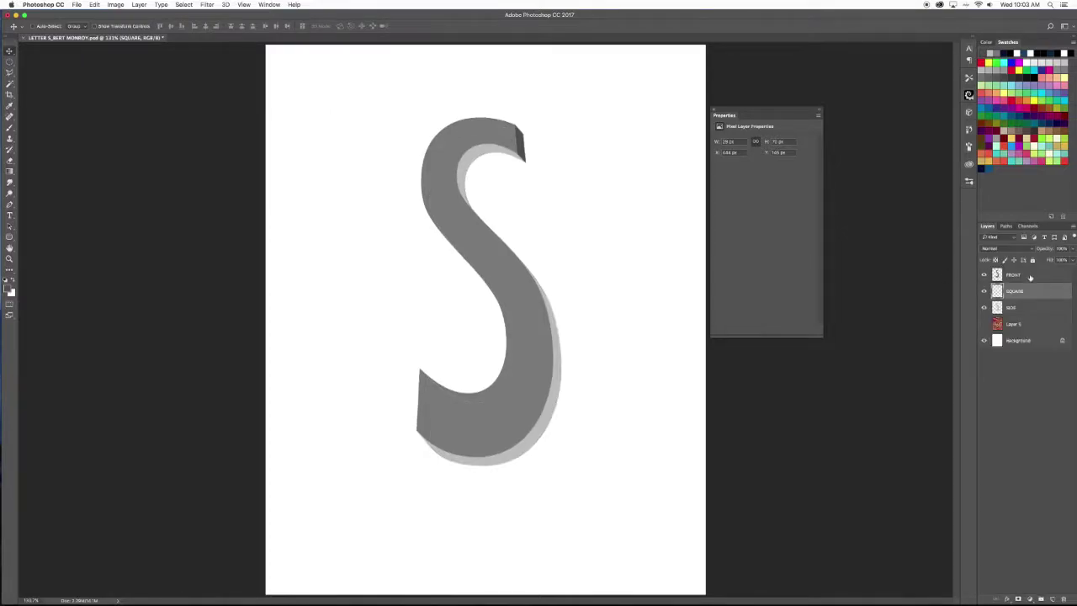
click(1030, 276)
click(1054, 599)
double_click(1014, 275)
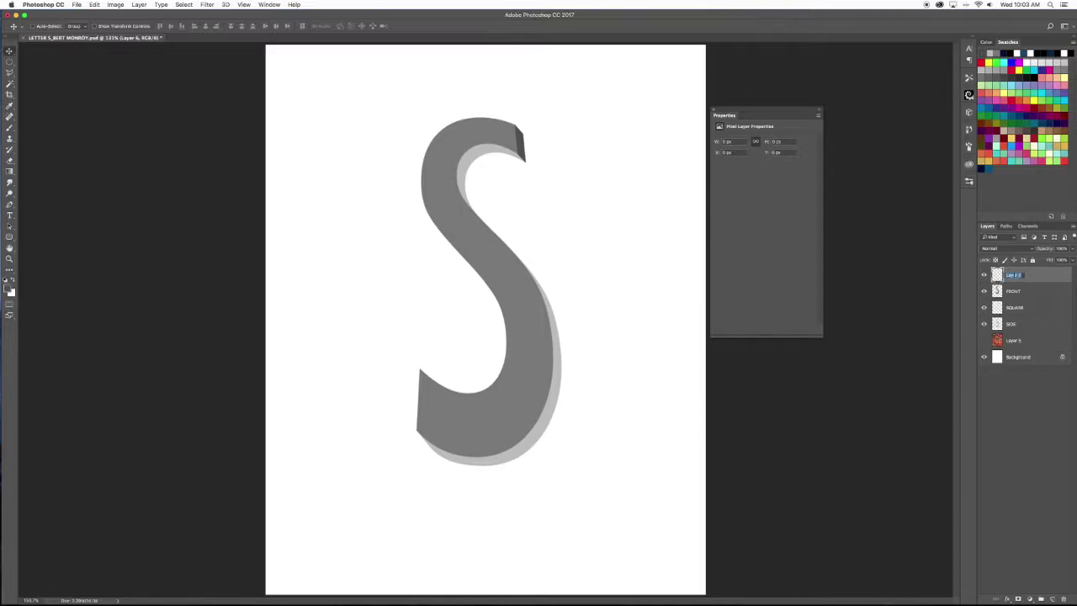
text(FLANGE)
key(Return)
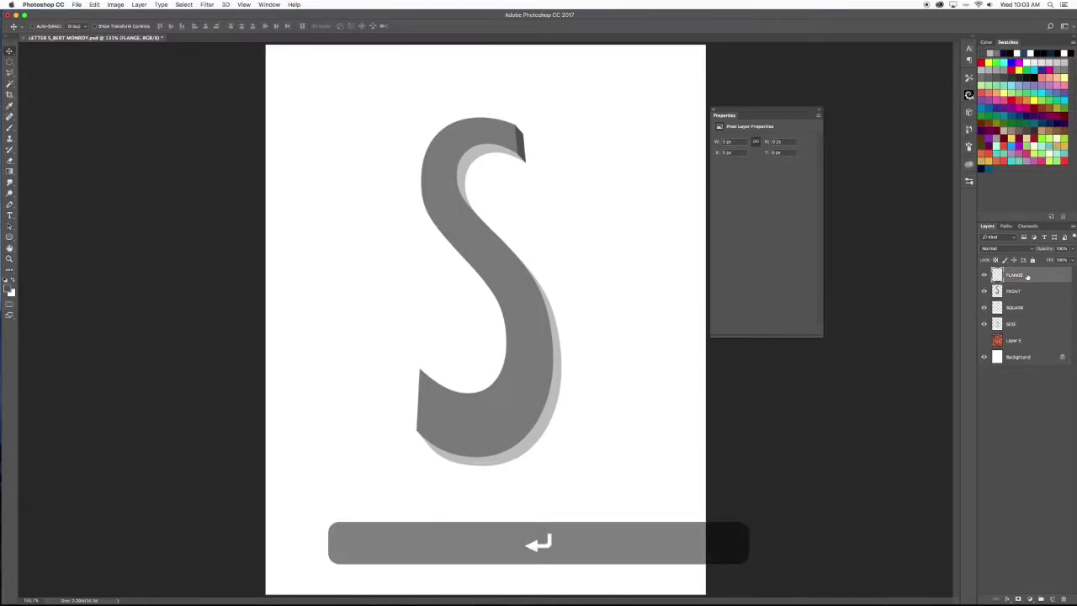
Set the foreground color to a neutral grey lighter than the S front face.
click(10, 290)
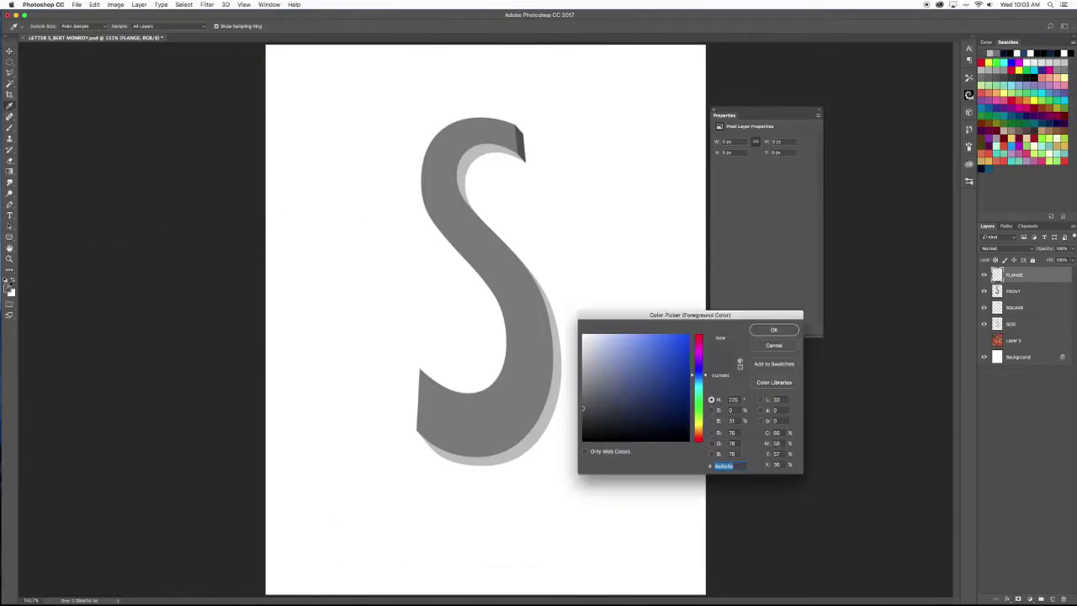
drag(570, 359, 581, 370)
click(775, 331)
key(v)
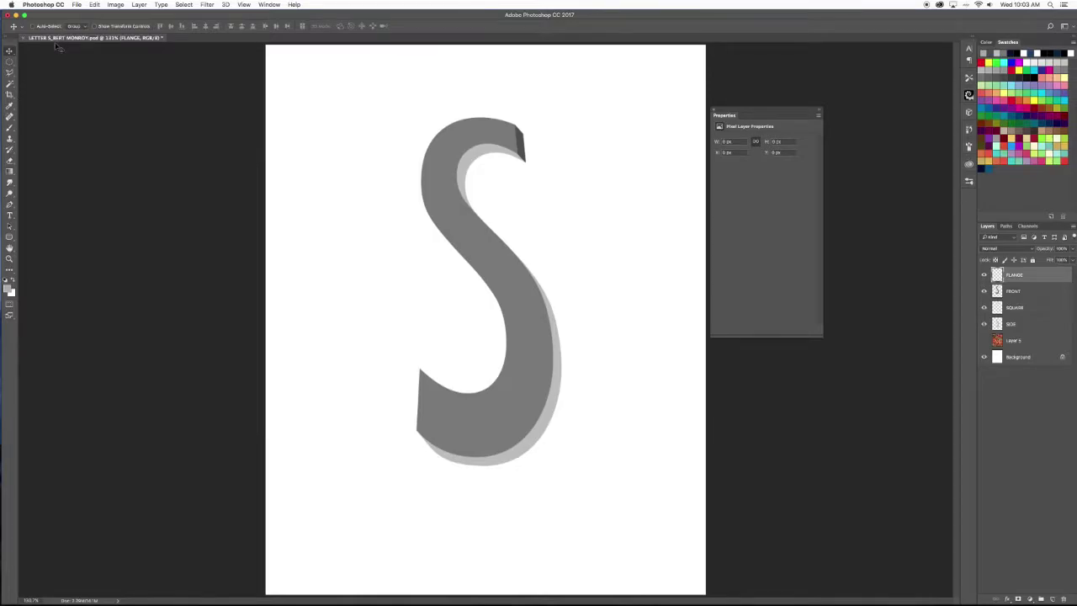
Set up the Brush tool with a hard round tip at a size of 9 px.
key(b)
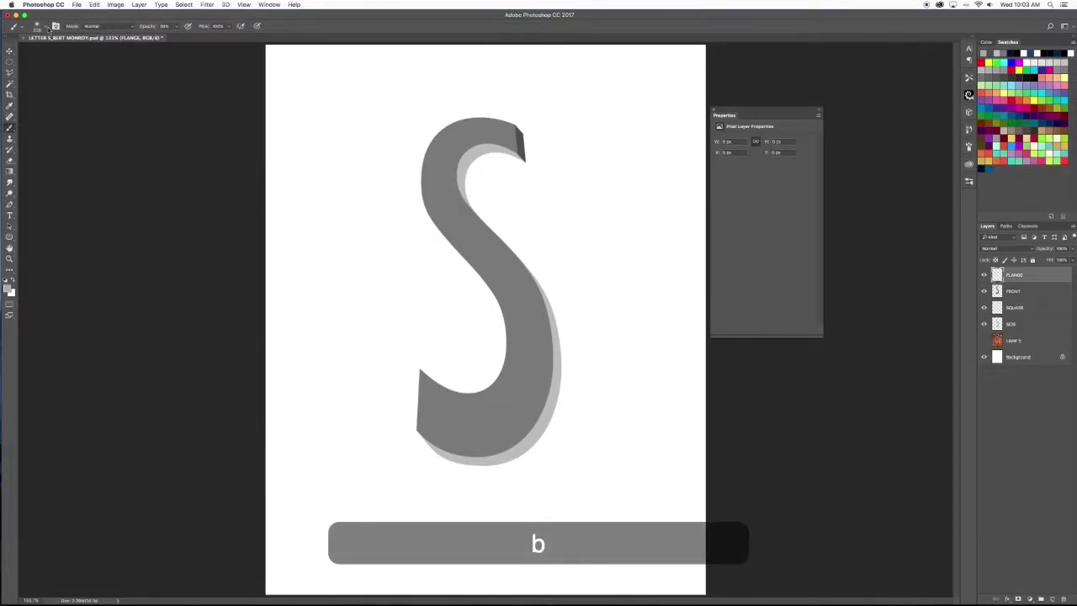
click(42, 29)
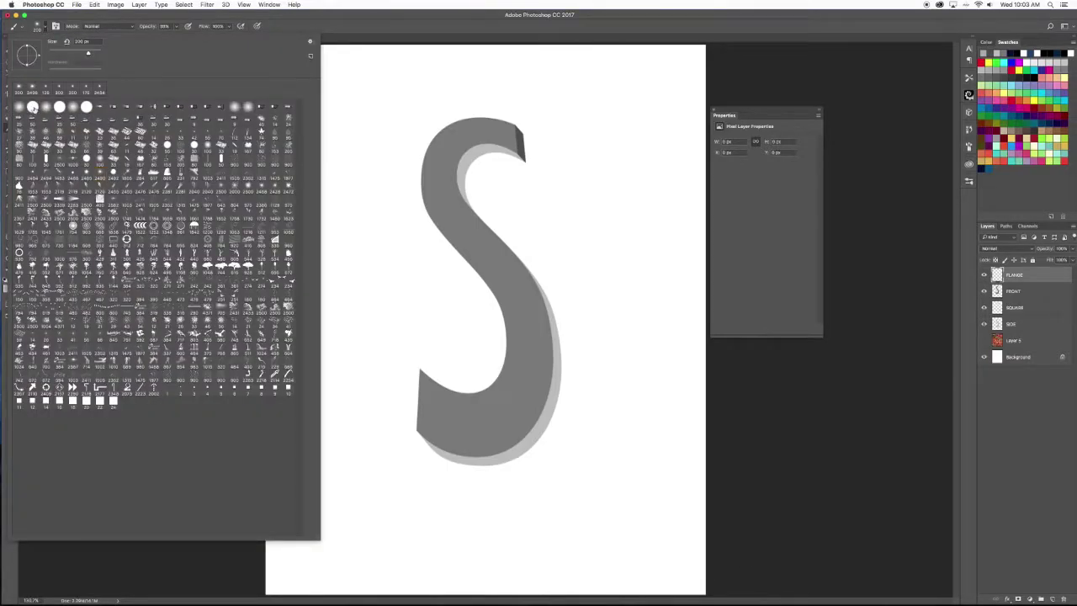
click(32, 108)
click(83, 41)
text(9)
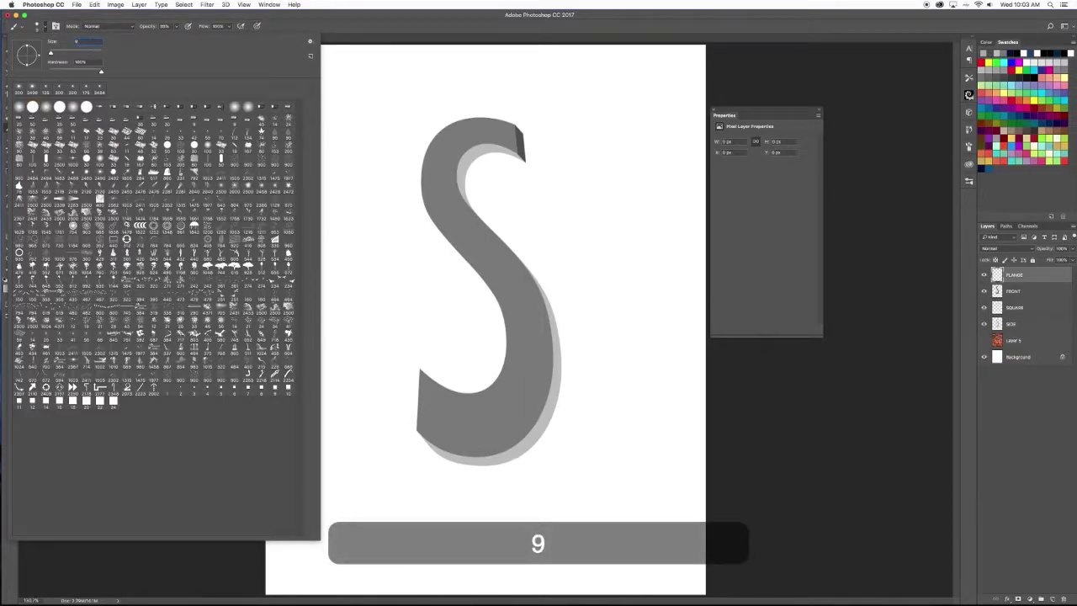
key(Return)
Paint a few freehand test strokes above the S on the FLANGE layer and undo them.
drag(310, 118, 403, 102)
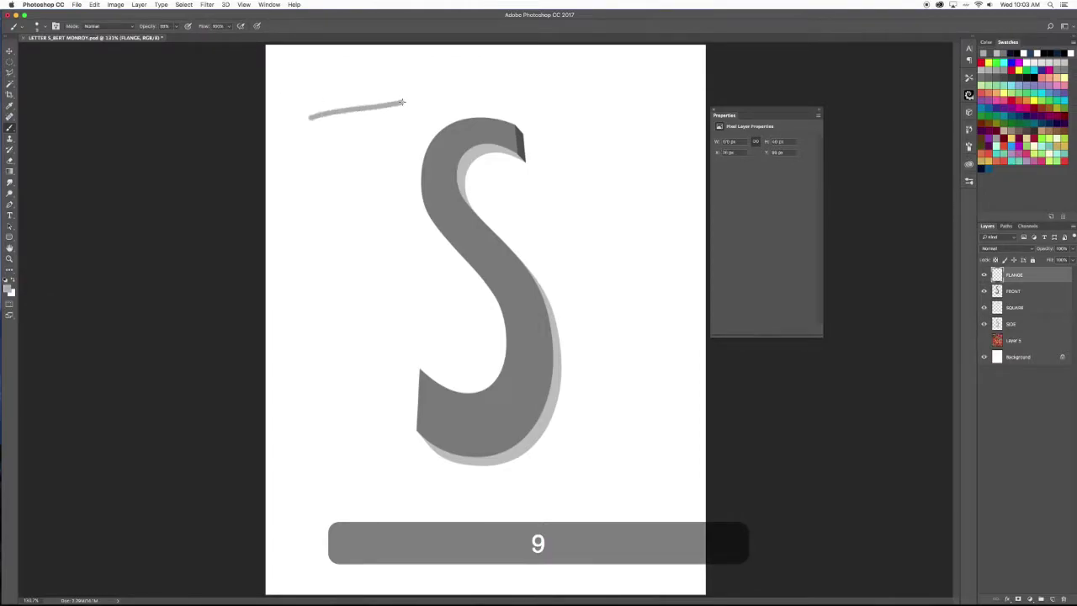
drag(304, 95, 470, 83)
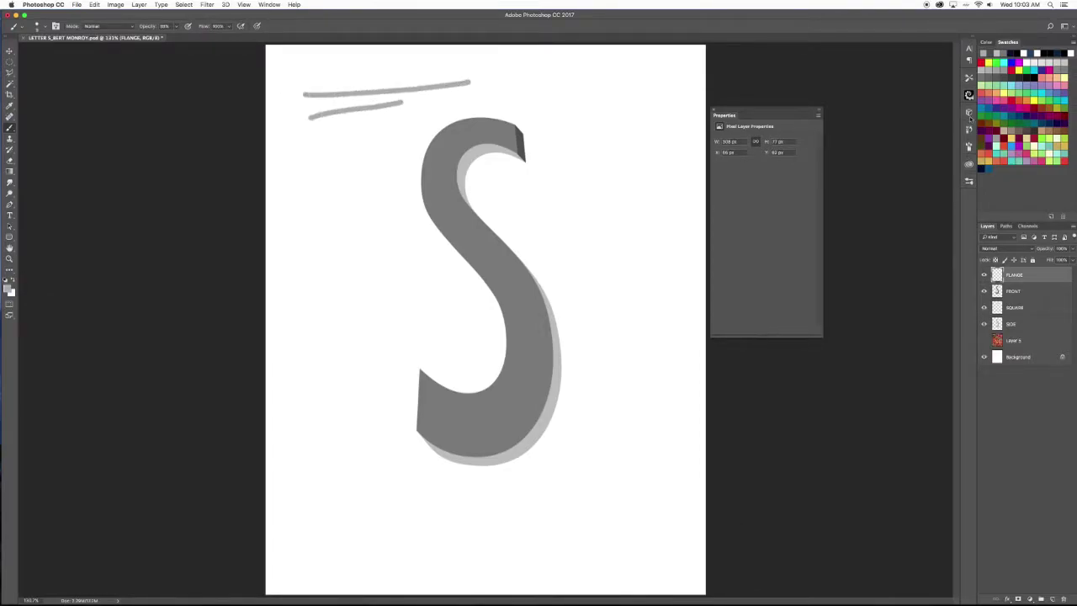
click(968, 61)
click(910, 304)
drag(309, 126, 454, 103)
key(super+z)
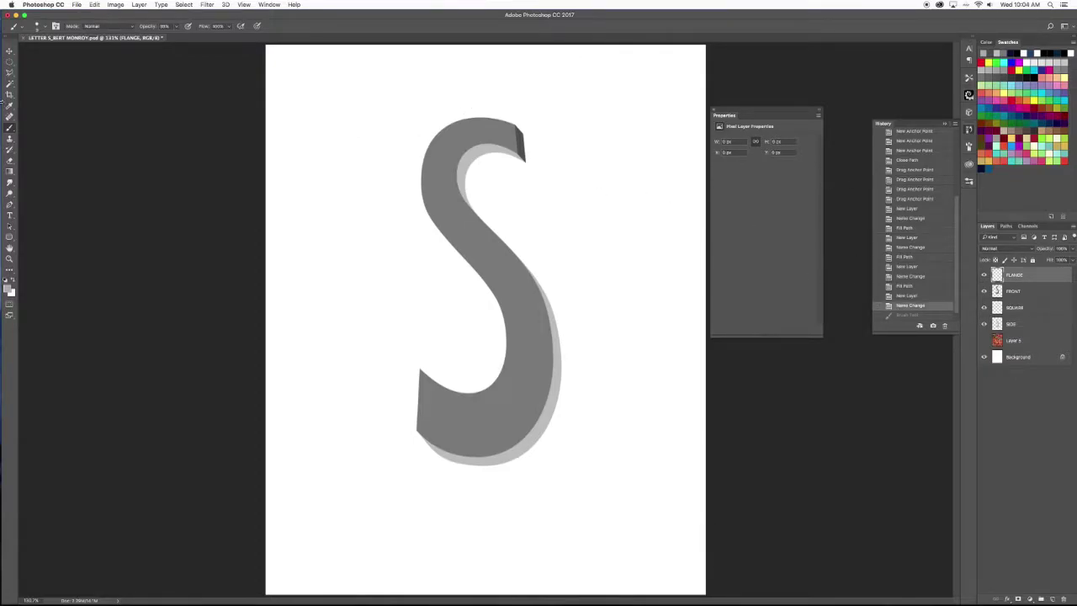
Try stroking the S work path with the brush on the FLANGE layer, deselect the path and undo the stroke.
click(1006, 225)
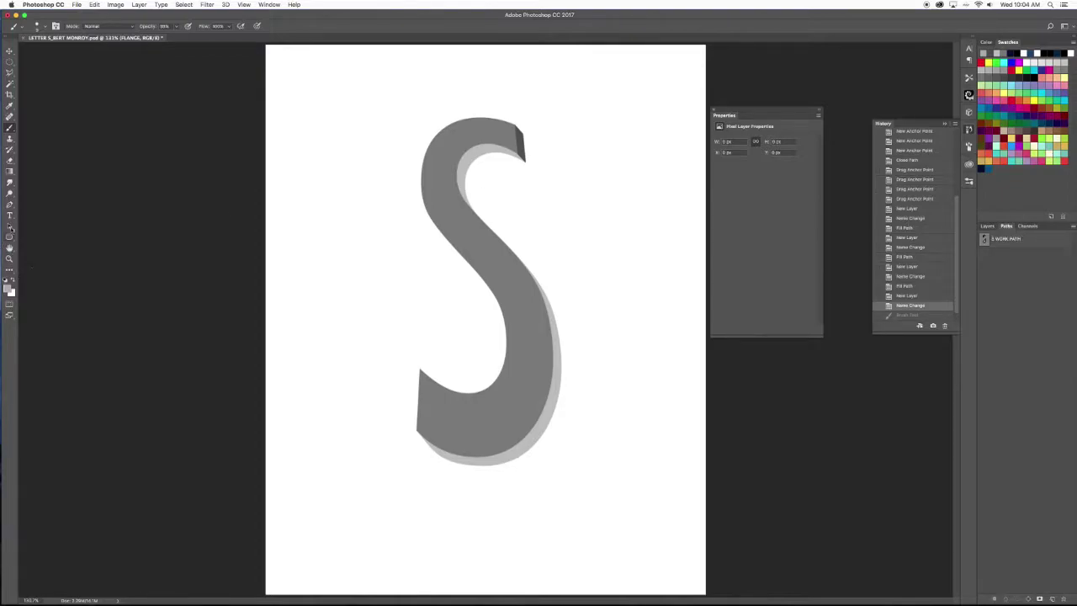
click(10, 227)
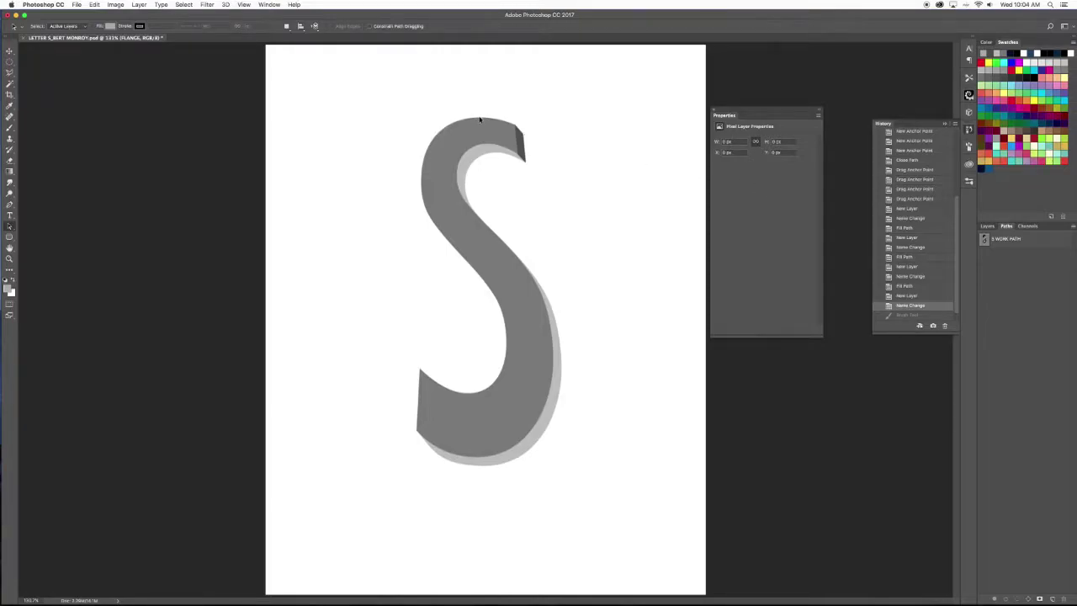
click(1001, 241)
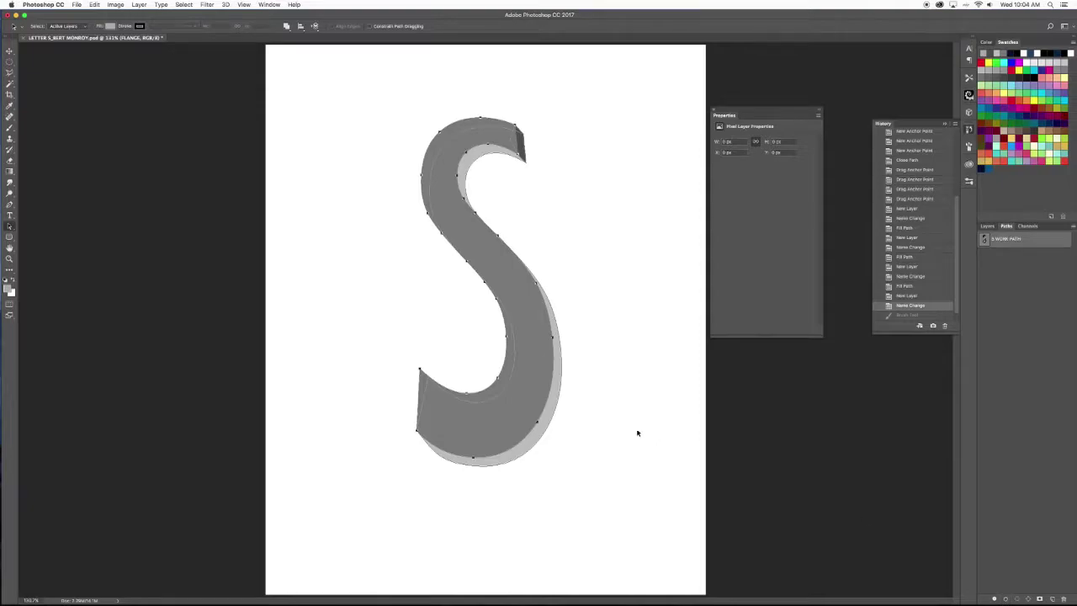
click(1007, 599)
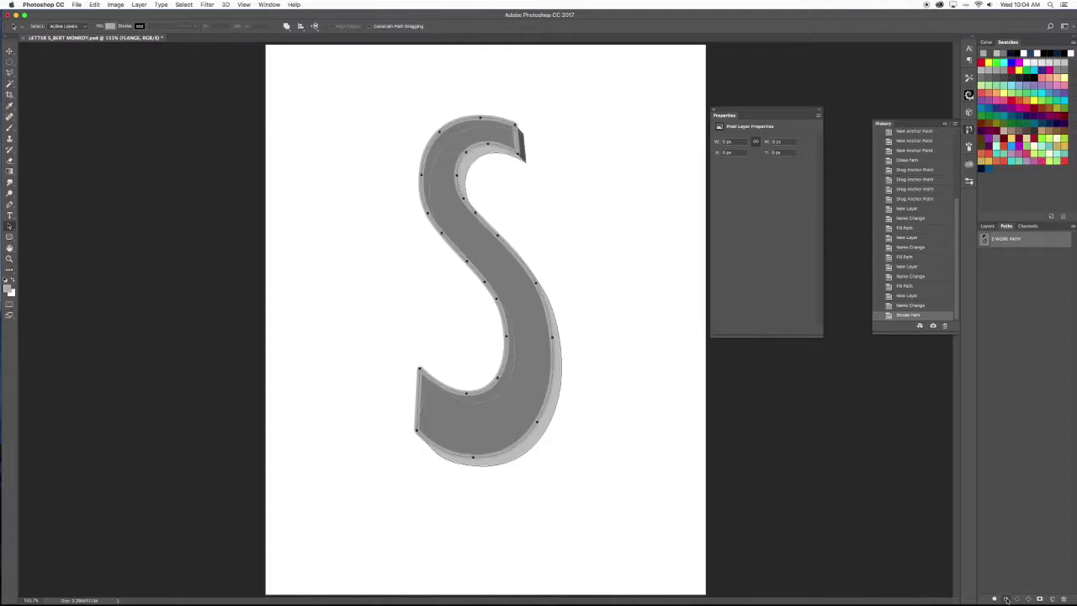
click(1009, 312)
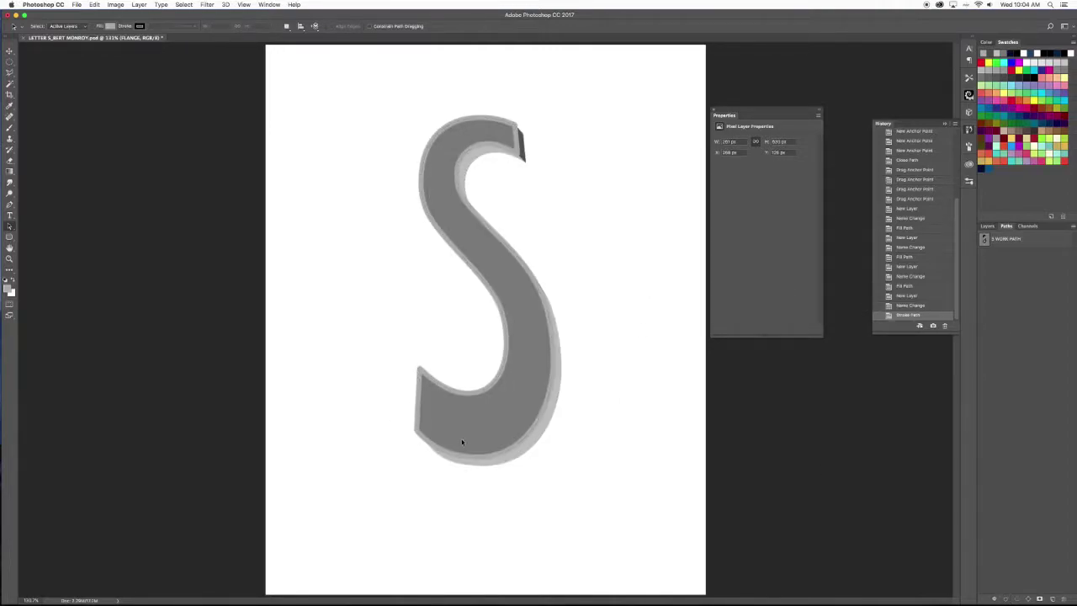
key(super+z)
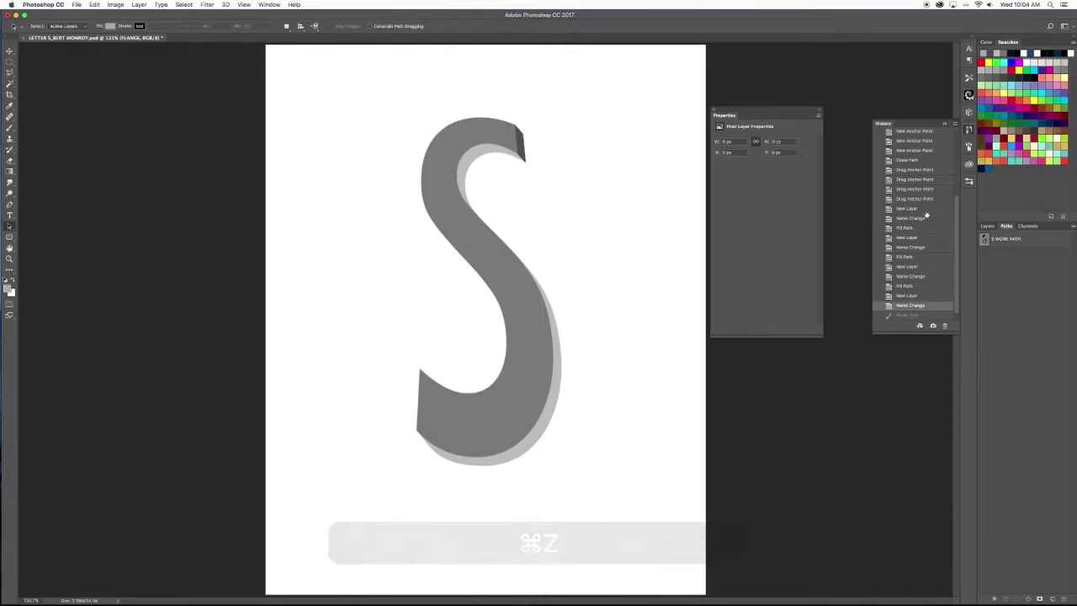
Stroke the S work path with the brush on the FLANGE layer and deselect the path.
click(1050, 242)
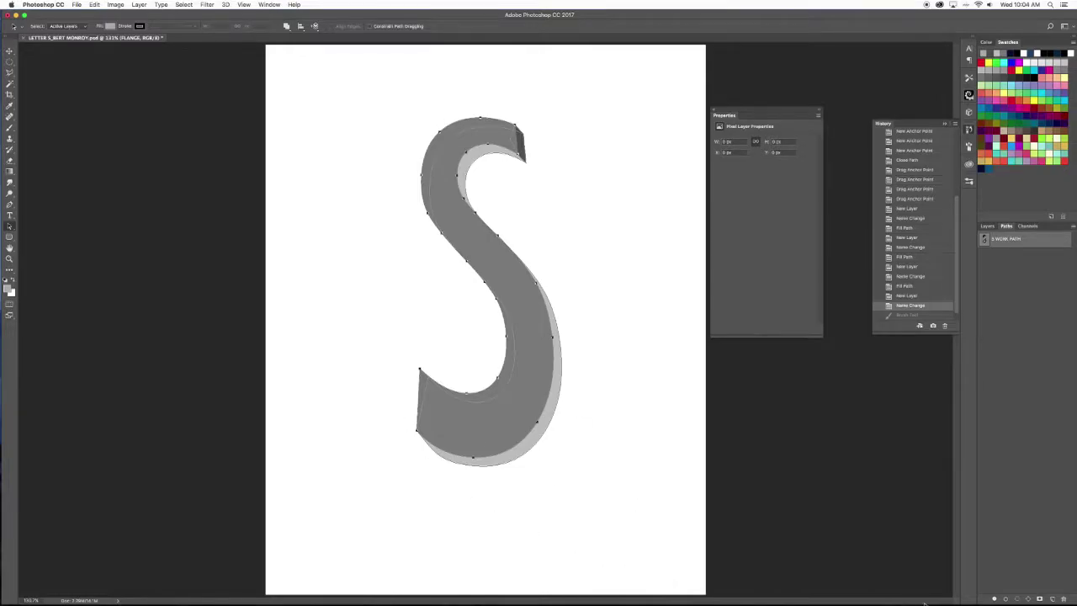
click(1006, 598)
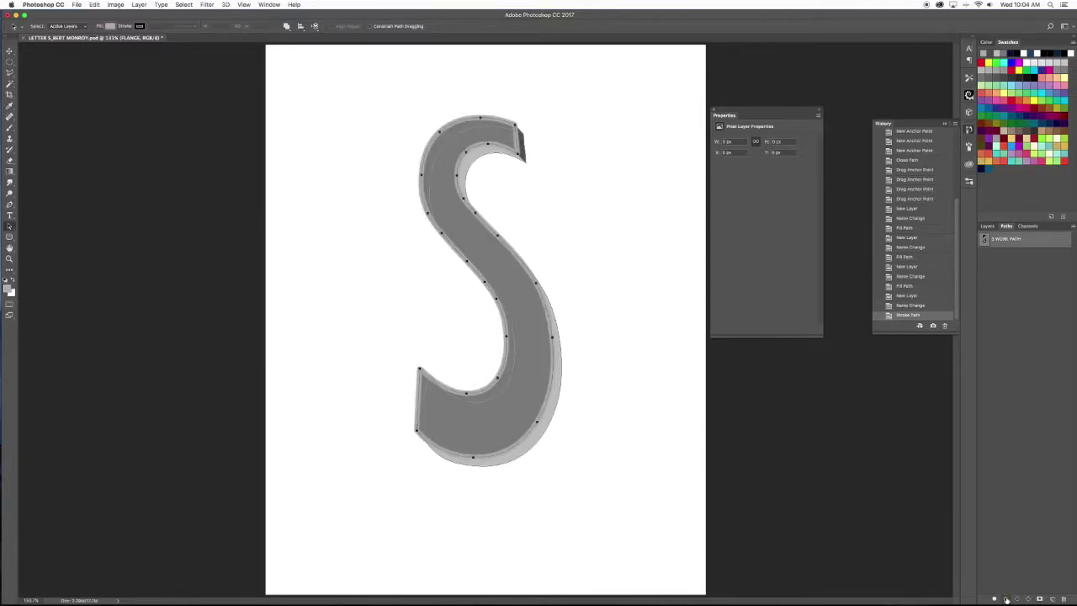
click(1010, 302)
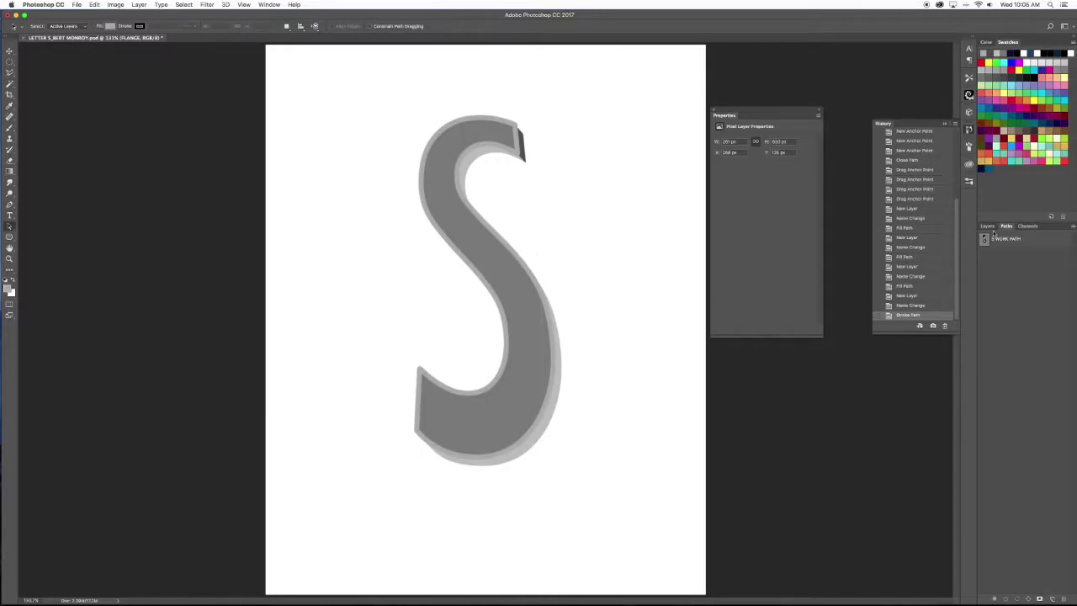
Toggle the visibility of the FLANGE, FRONT, SQUARE and SIDE layers to inspect each part of the S, ending with all four shown.
click(987, 225)
click(984, 275)
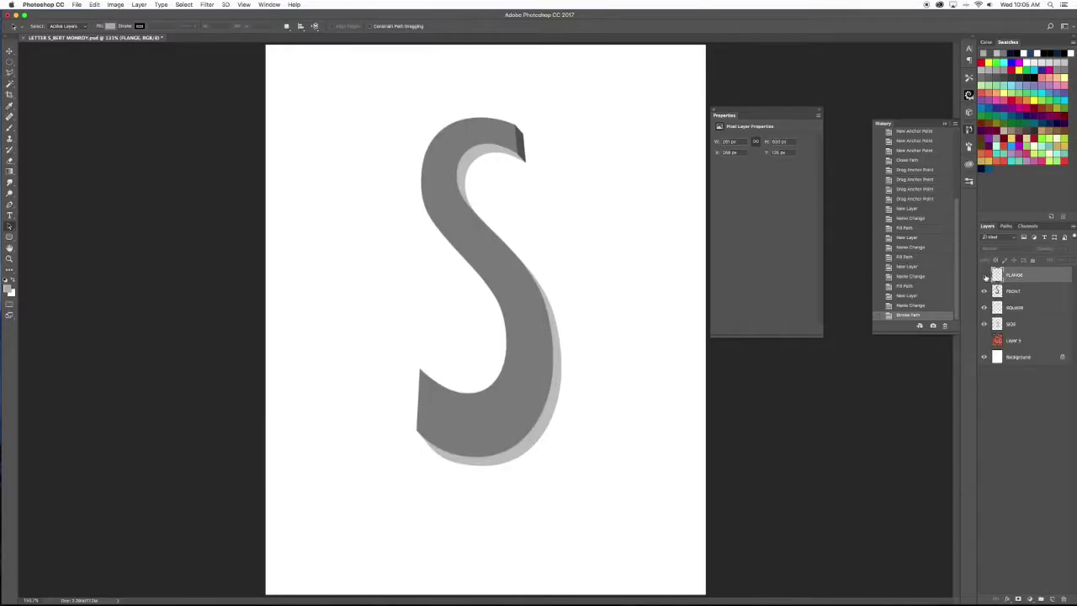
click(985, 291)
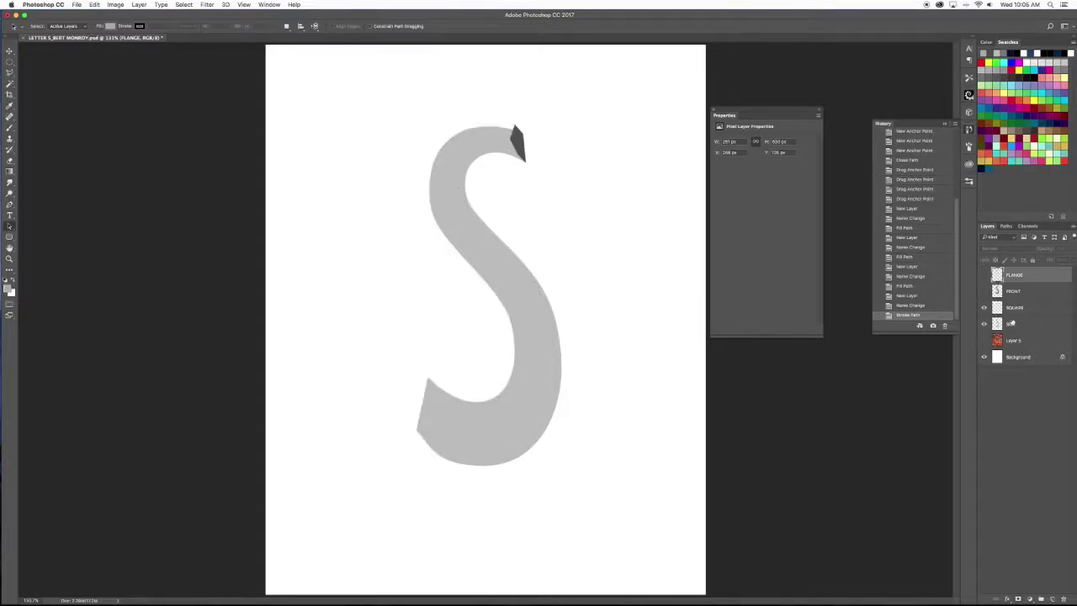
click(984, 308)
click(984, 308)
click(985, 308)
click(984, 308)
click(984, 324)
click(984, 324)
click(984, 291)
click(984, 275)
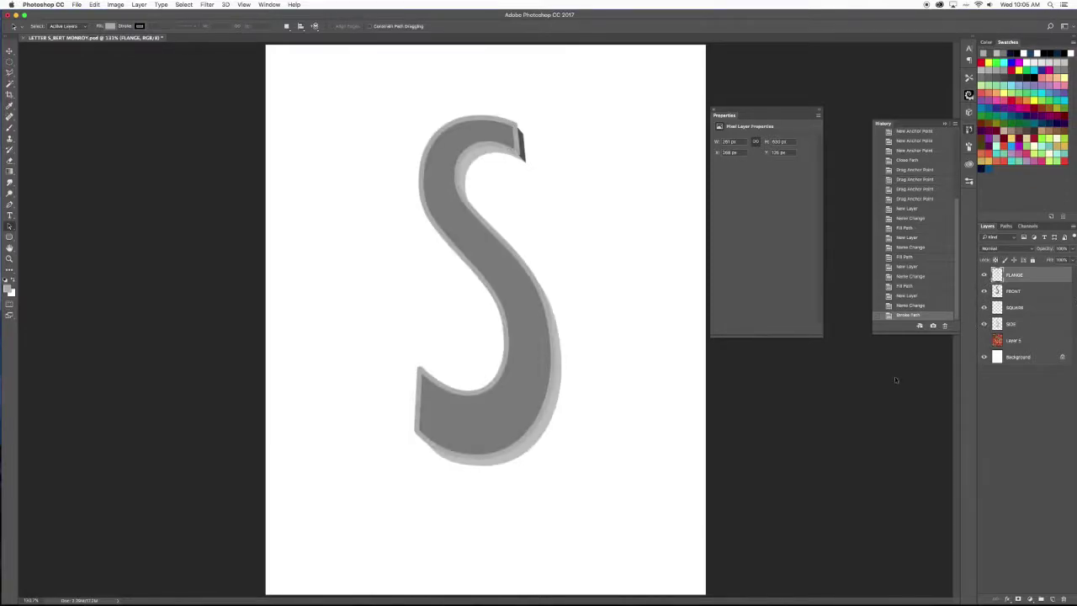
Select the SIDE layer and toggle its visibility off and on twice to identify the side face.
click(1027, 327)
click(984, 324)
click(985, 324)
click(985, 324)
click(984, 324)
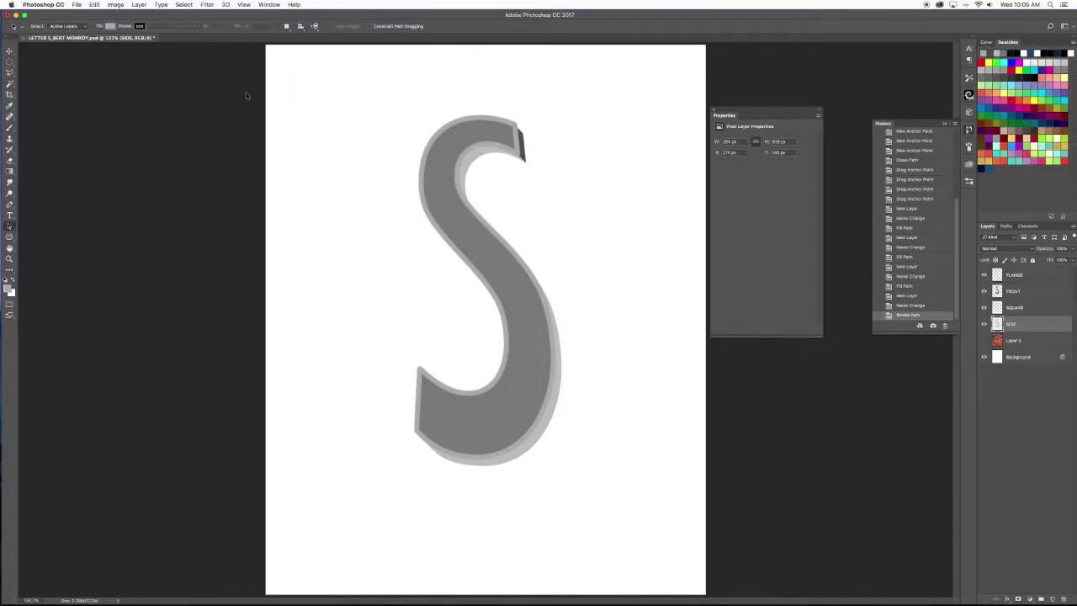
Paint test brush strokes with straight lines crossing the S on the SIDE layer and undo them.
key(b)
drag(294, 67, 324, 84)
shift+click(586, 253)
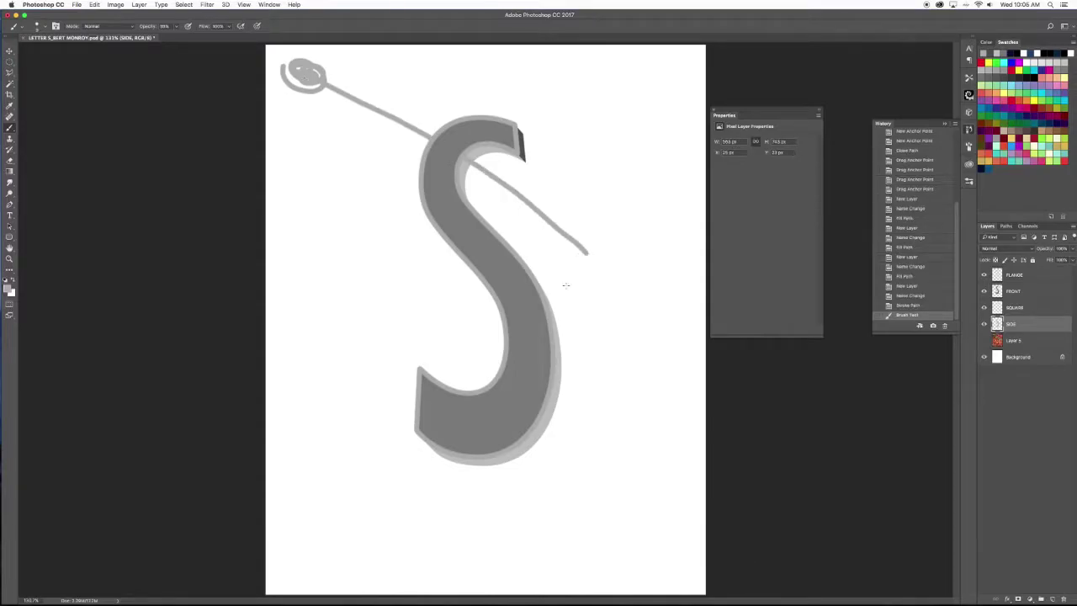
key(super+x)
key(super+z)
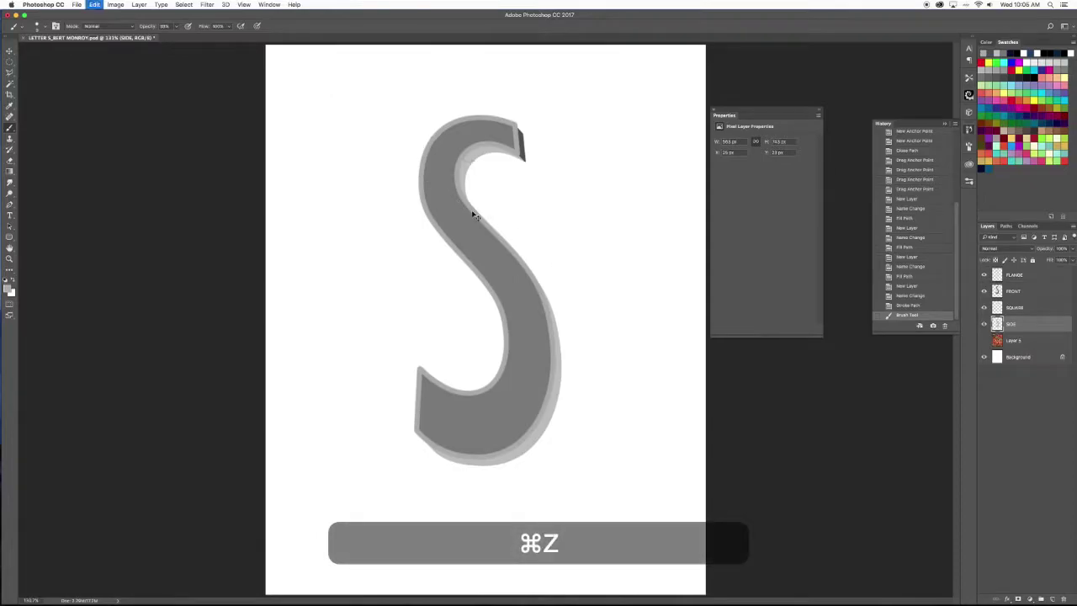
drag(313, 71, 321, 77)
shift+click(543, 201)
key(super+z)
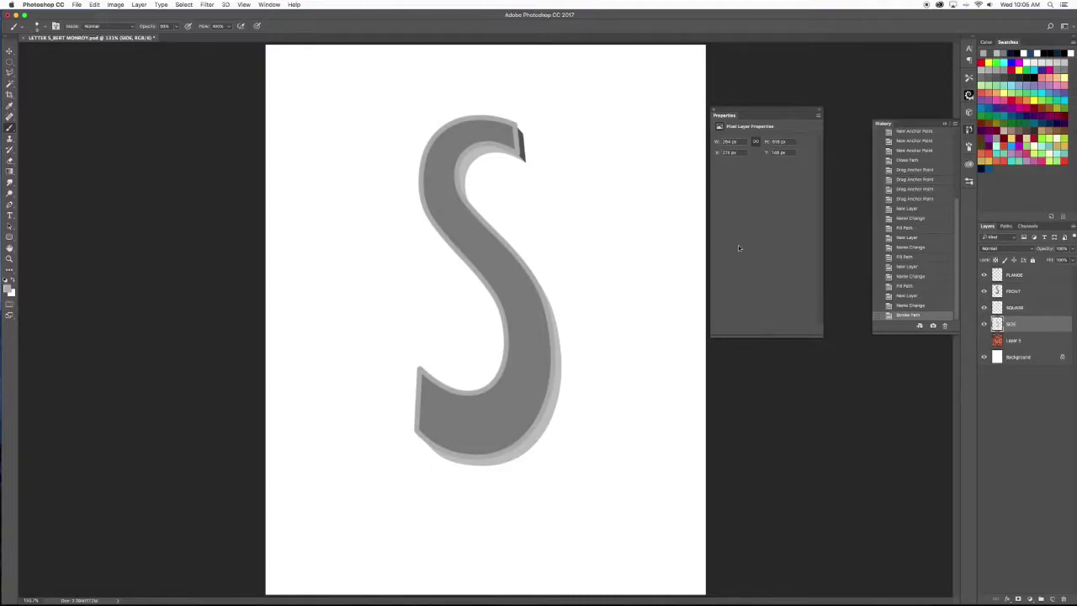
Create a new layer above FLANGE and paint a small blob with a short diagonal tail above the S.
click(10, 194)
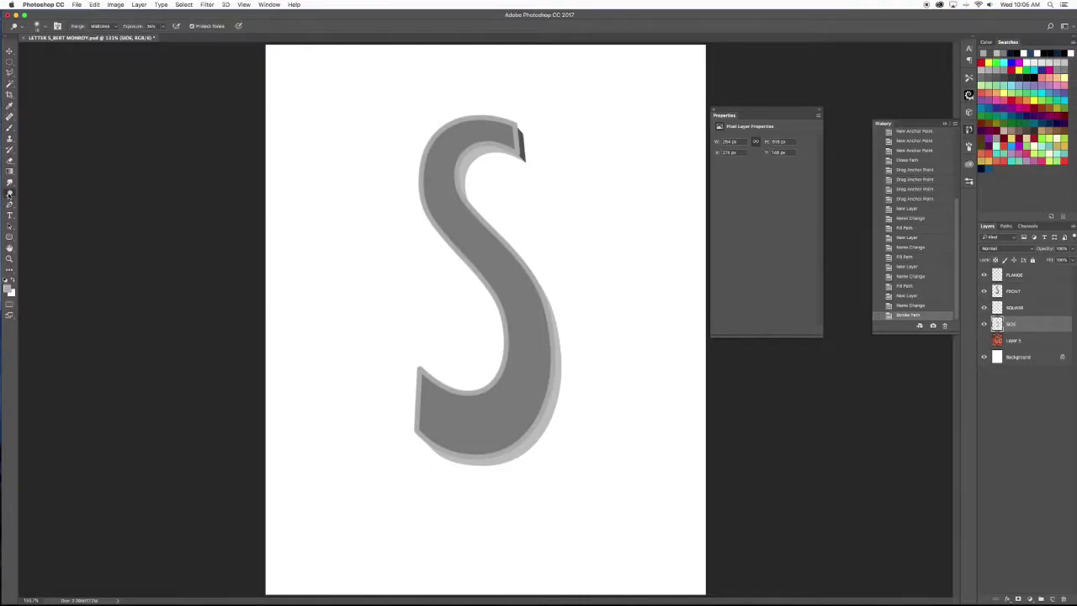
key(super+shift+alt+n)
key(b)
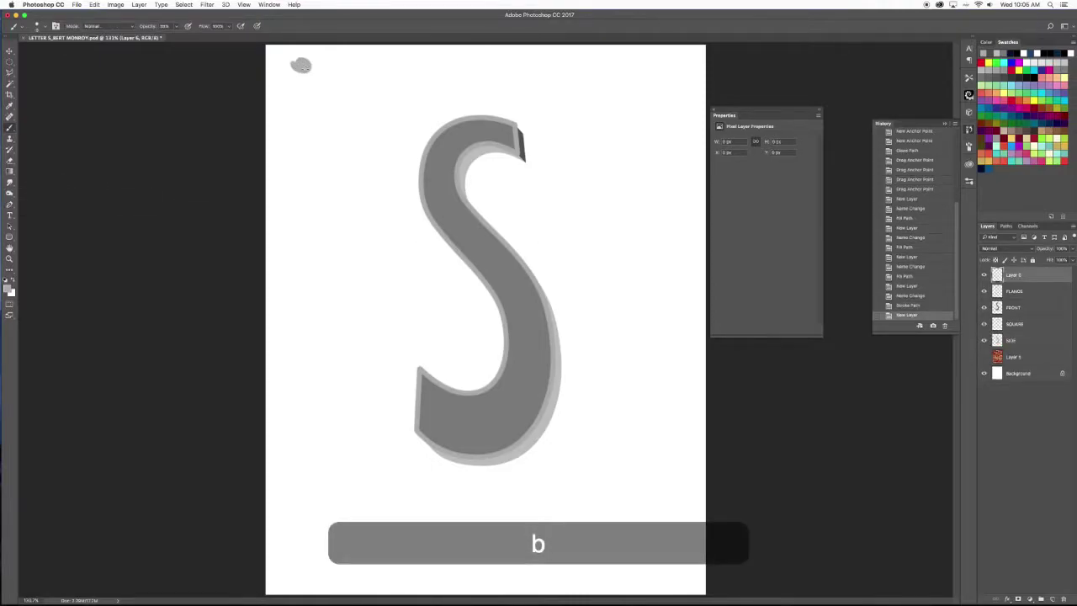
drag(314, 79, 358, 107)
Make the SIDE layer active and set up the Burn tool with an exposure of 50%.
key(alt+bracketleft)
key(alt+bracketleft)
key(alt+bracketleft)
key(alt+bracketleft)
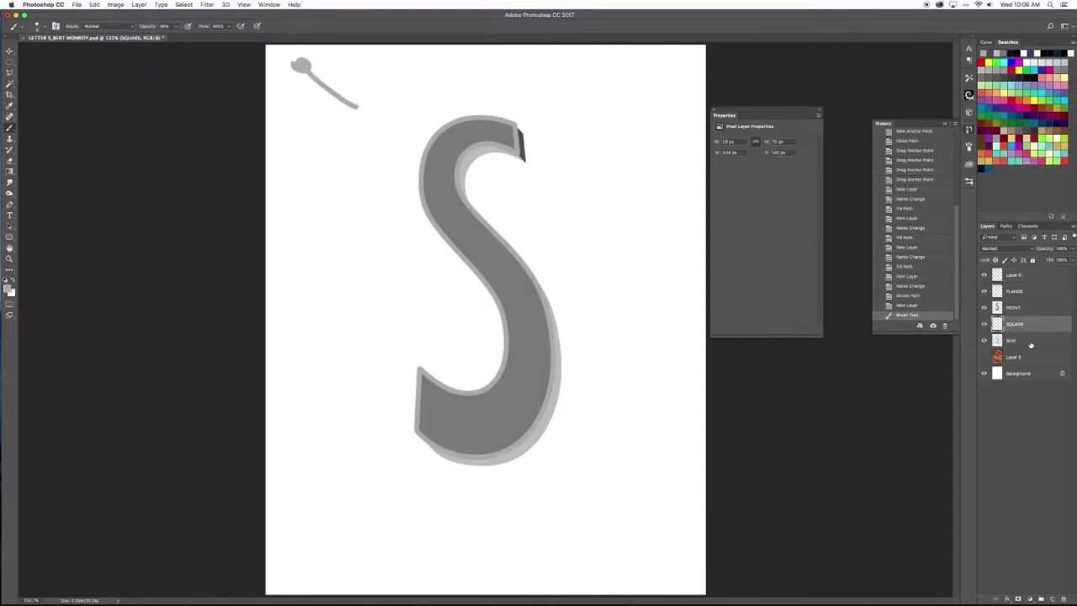
click(9, 194)
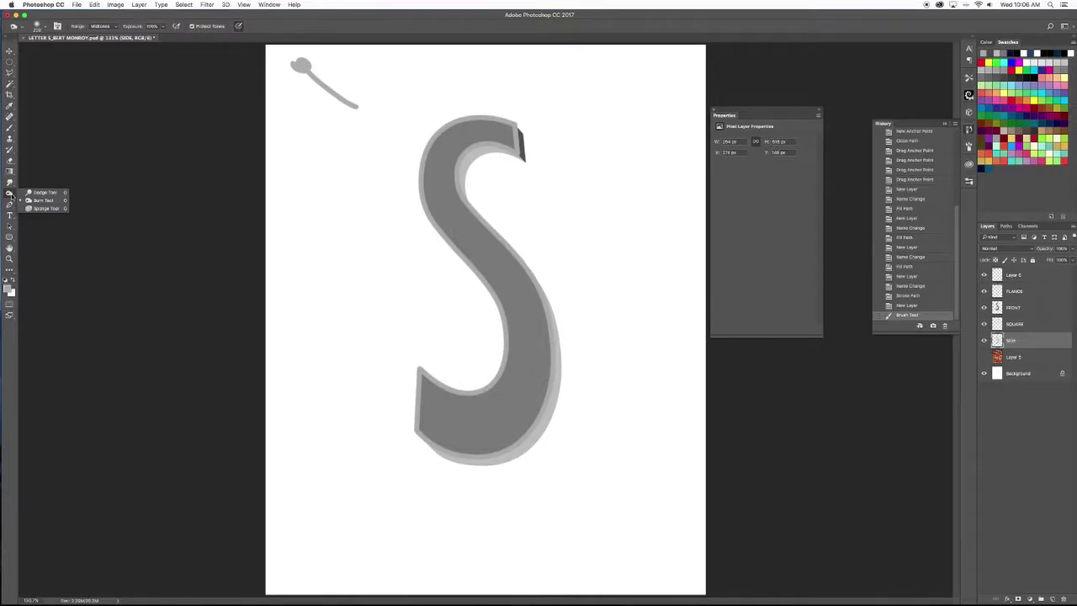
click(39, 200)
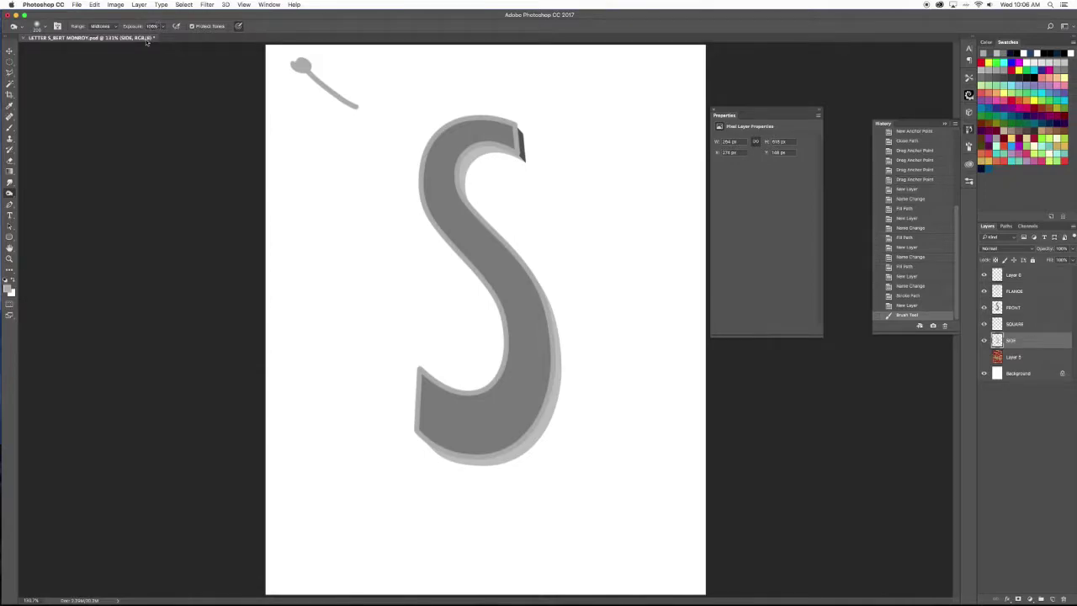
text(50)
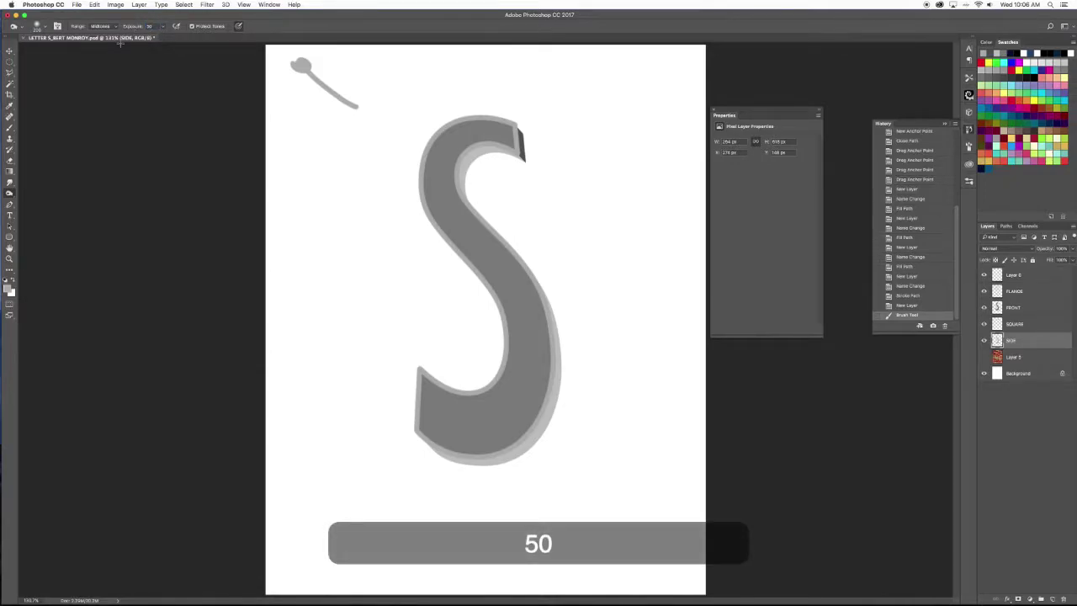
key(Tab)
Burn the side face beneath the S's upper tip, using a soft brush sized slightly wider than the visible side.
key(bracketright)
key(bracketright)
key(bracketright)
key(bracketright)
key(bracketright)
key(bracketright)
key(bracketleft)
key(bracketleft)
key(bracketleft)
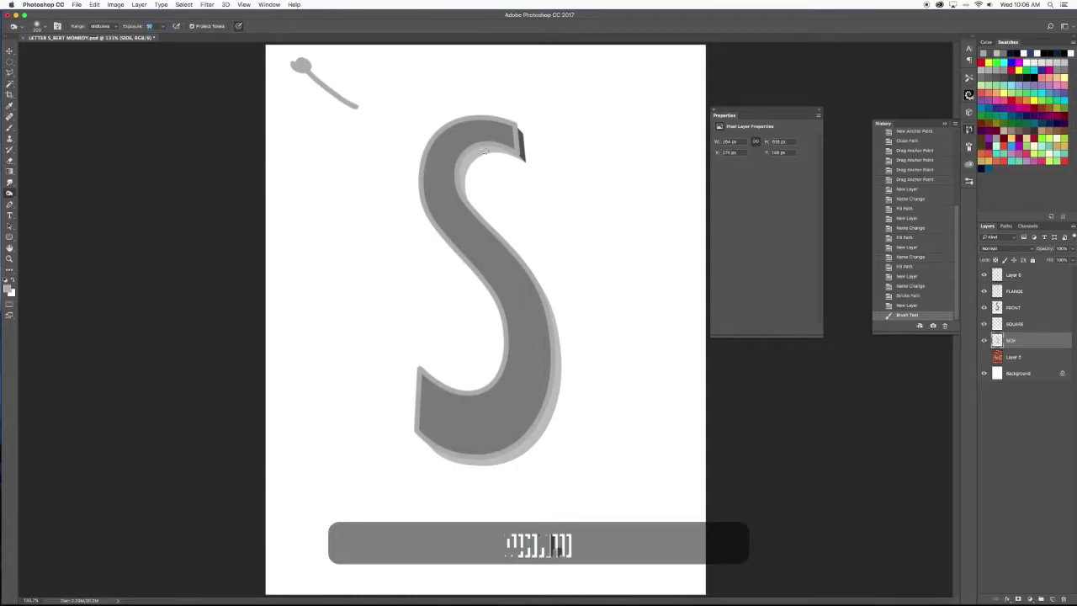
key(bracketright)
key(bracketright)
key(bracketright)
key(bracketright)
key(bracketleft)
key(bracketleft)
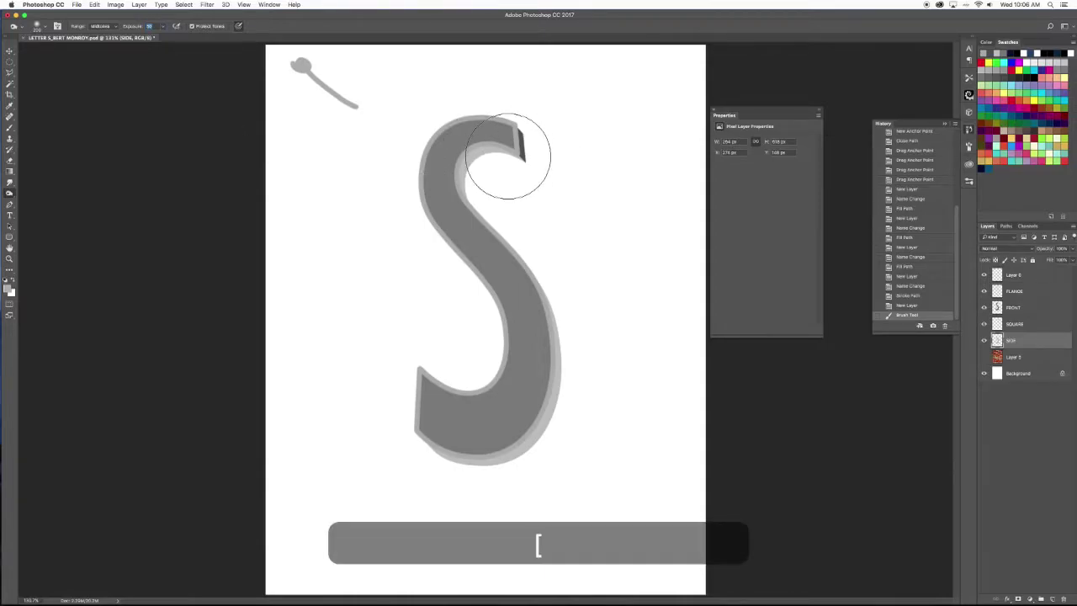
key(bracketleft)
key(bracketleft)
key(bracketleft)
key(bracketleft)
key(bracketleft)
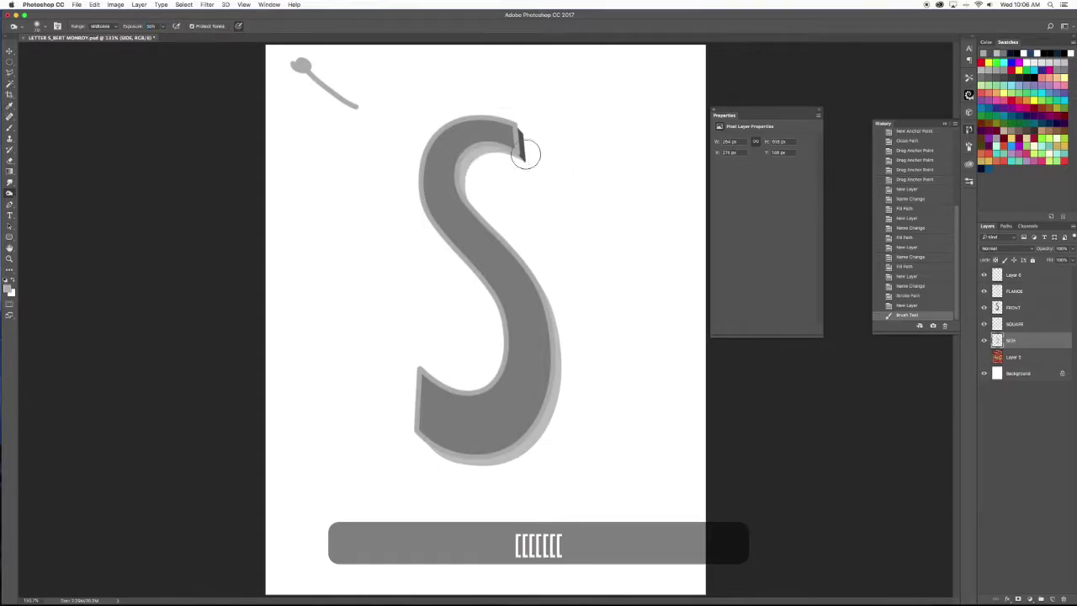
drag(529, 216, 525, 158)
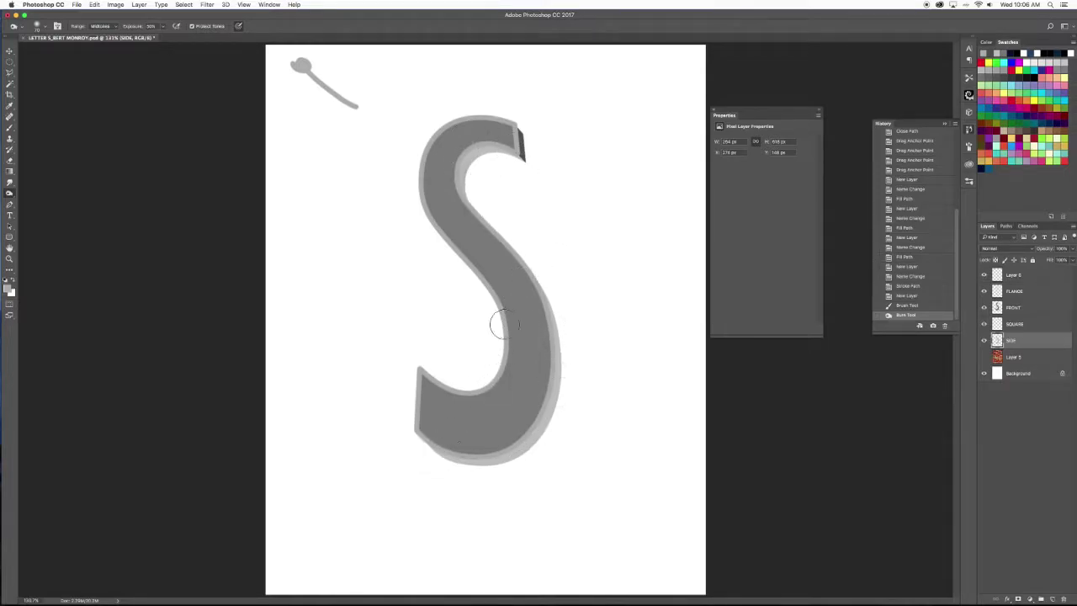
click(521, 163)
click(531, 166)
click(536, 171)
click(503, 133)
click(509, 135)
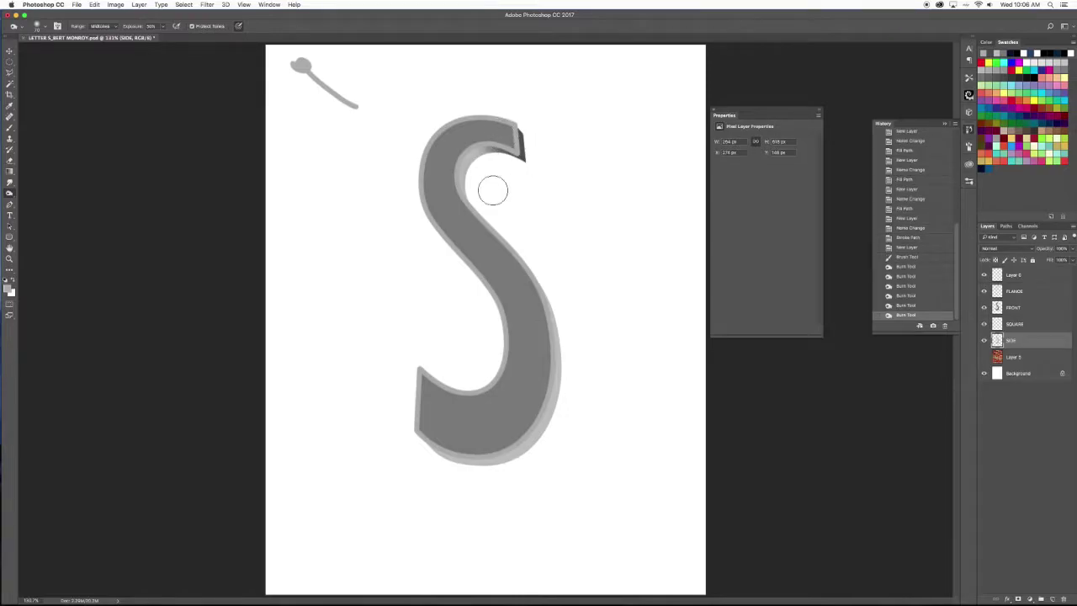
Burn shadows into the side face along the upper inner curve and down the outer right edge of the S.
drag(469, 194, 493, 234)
mouse_move(464, 175)
mouse_down()
mouse_move(481, 222)
mouse_move(447, 190)
mouse_move(493, 240)
mouse_move(451, 196)
mouse_move(513, 233)
mouse_up()
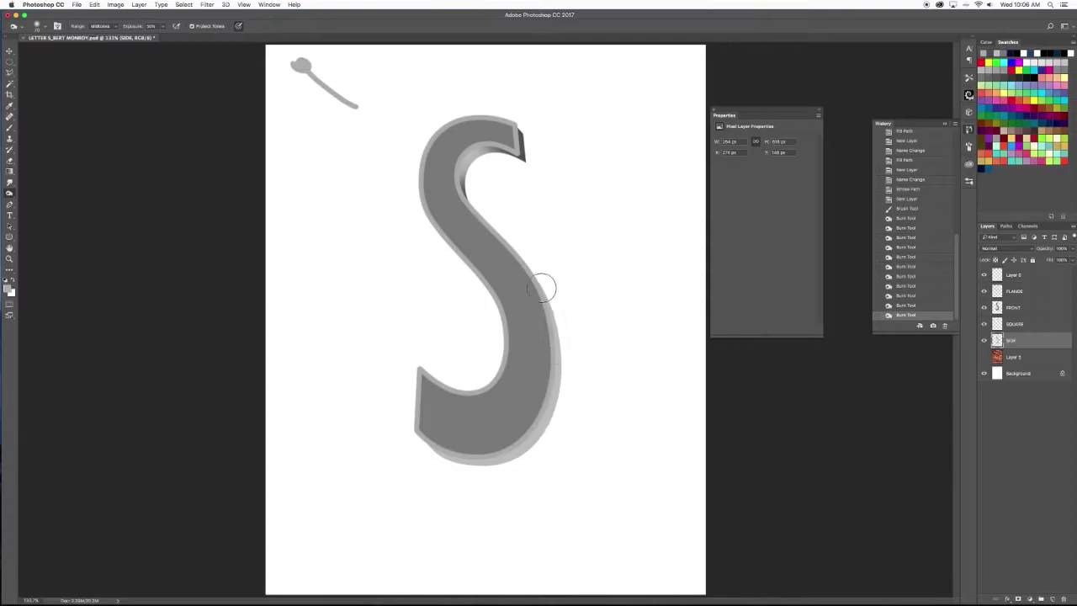
drag(562, 363, 550, 298)
drag(581, 402, 562, 305)
drag(568, 358, 552, 448)
Burn the side face along the bottom edge of the S and touch up the upper curve and lower right edge.
mouse_move(422, 441)
mouse_down()
mouse_move(451, 455)
mouse_move(513, 457)
mouse_up()
mouse_move(426, 447)
mouse_down()
mouse_move(509, 455)
mouse_move(495, 468)
mouse_move(463, 462)
mouse_move(488, 469)
mouse_move(515, 462)
mouse_up()
drag(445, 456, 422, 443)
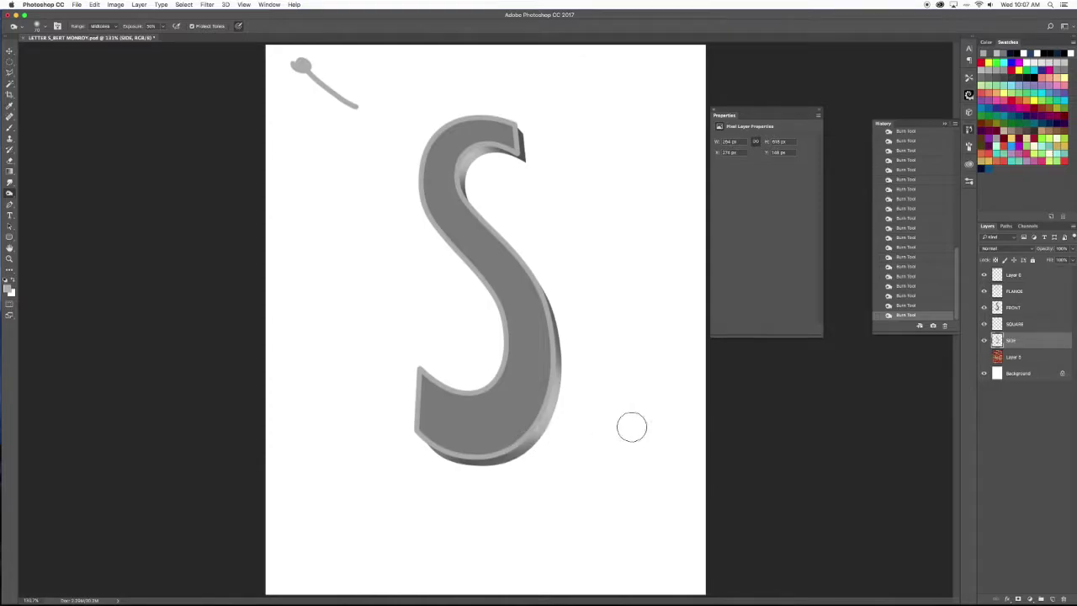
drag(531, 176, 435, 135)
mouse_move(563, 375)
mouse_down()
mouse_move(535, 436)
mouse_move(558, 400)
mouse_up()
Dodge a highlight on the side face's lower right bend with an enlarged brush at 50% exposure.
click(10, 193)
click(42, 193)
text(50)
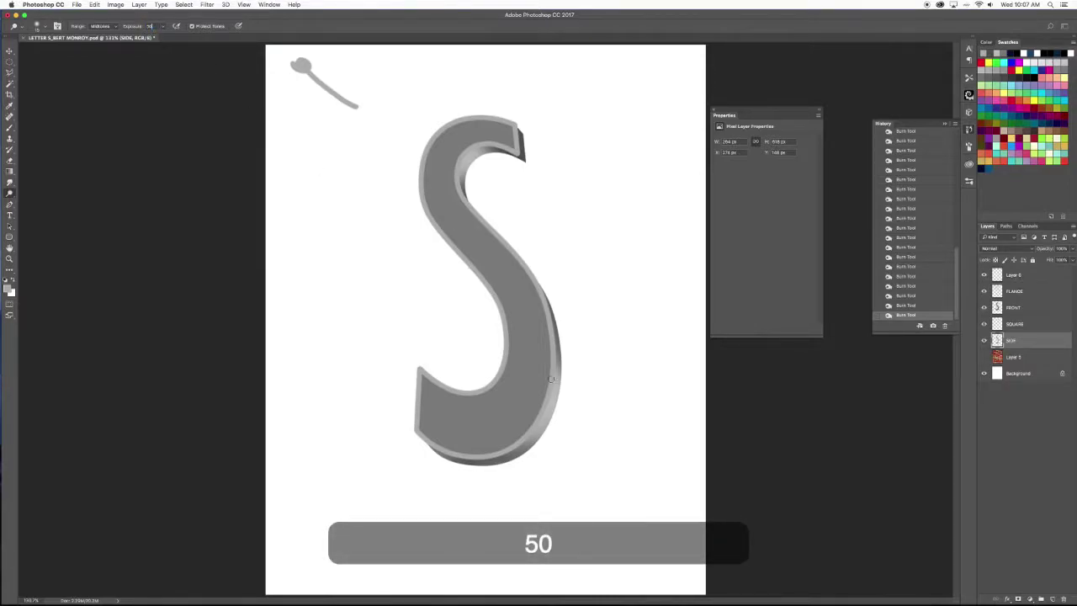
key(bracketright)
key(bracketright)
key(bracketright)
key(bracketright)
key(bracketright)
key(bracketright)
key(bracketright)
key(bracketright)
key(bracketright)
key(bracketright)
key(bracketright)
mouse_move(551, 387)
mouse_down()
mouse_move(558, 416)
mouse_move(526, 389)
mouse_move(551, 417)
mouse_up()
Enlarge the dodge brush and lighten the side face inside the S's upper curve.
key(bracketright)
key(bracketright)
key(bracketright)
key(bracketright)
key(bracketright)
key(bracketright)
key(bracketright)
mouse_move(475, 151)
mouse_down()
mouse_move(479, 170)
mouse_move(473, 159)
mouse_up()
Dodge the side face around the S's lower right corner with a slightly smaller brush.
key(bracketleft)
key(bracketleft)
drag(586, 431, 528, 412)
mouse_move(555, 473)
mouse_down()
mouse_move(572, 428)
mouse_move(550, 377)
mouse_move(642, 428)
mouse_move(540, 468)
mouse_move(529, 433)
mouse_up()
Burn the side face again along the S's outer right and bottom edges to deepen the shadows.
click(9, 193)
click(37, 203)
mouse_move(554, 320)
mouse_down()
mouse_move(566, 382)
mouse_move(548, 440)
mouse_move(432, 457)
mouse_up()
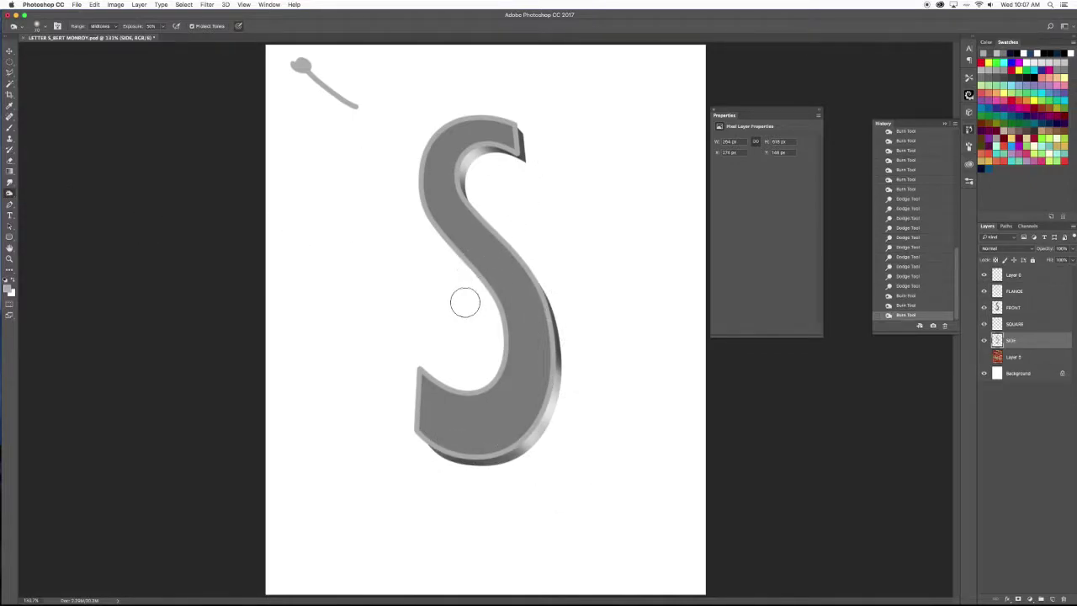
Burn shadows into the flange on the FLANGE layer at the upper tip, along the middle curve and near the bottom.
click(1025, 276)
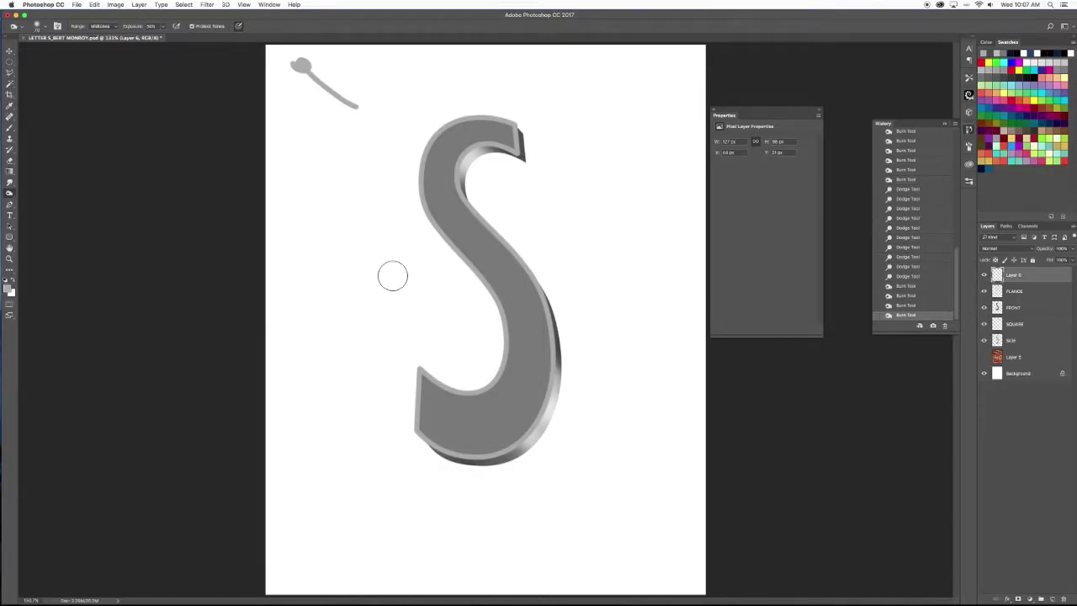
mouse_move(498, 110)
mouse_down()
mouse_move(537, 144)
mouse_move(505, 118)
mouse_move(550, 174)
mouse_move(523, 143)
mouse_move(534, 170)
mouse_move(470, 137)
mouse_move(545, 163)
mouse_up()
click(1018, 291)
drag(527, 122, 495, 116)
drag(536, 149, 505, 126)
mouse_move(501, 208)
mouse_down()
mouse_move(532, 286)
mouse_move(497, 357)
mouse_up()
mouse_move(531, 463)
mouse_down()
mouse_move(476, 355)
mouse_move(624, 467)
mouse_up()
click(504, 513)
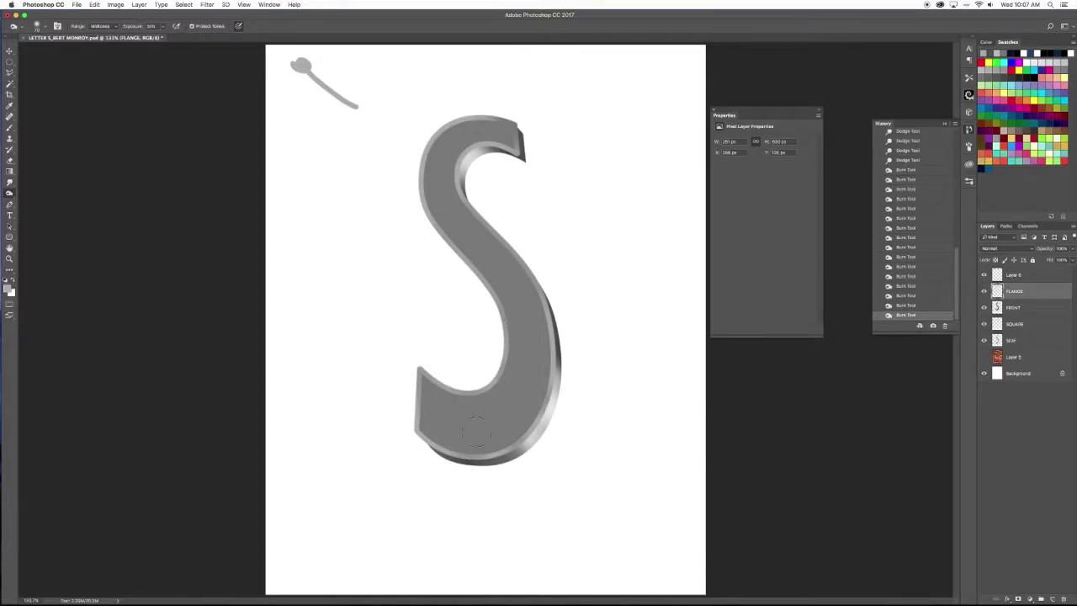
Dodge highlights onto the flange around the upper curve, the lower left end, the bottom bowl and the diagonal middle.
click(9, 194)
click(42, 185)
drag(497, 168, 480, 151)
mouse_move(401, 166)
mouse_down()
mouse_move(423, 198)
mouse_move(498, 243)
mouse_move(471, 268)
mouse_up()
drag(463, 382, 523, 481)
drag(410, 360, 465, 482)
drag(474, 351, 591, 467)
drag(482, 226, 638, 344)
drag(477, 321, 551, 314)
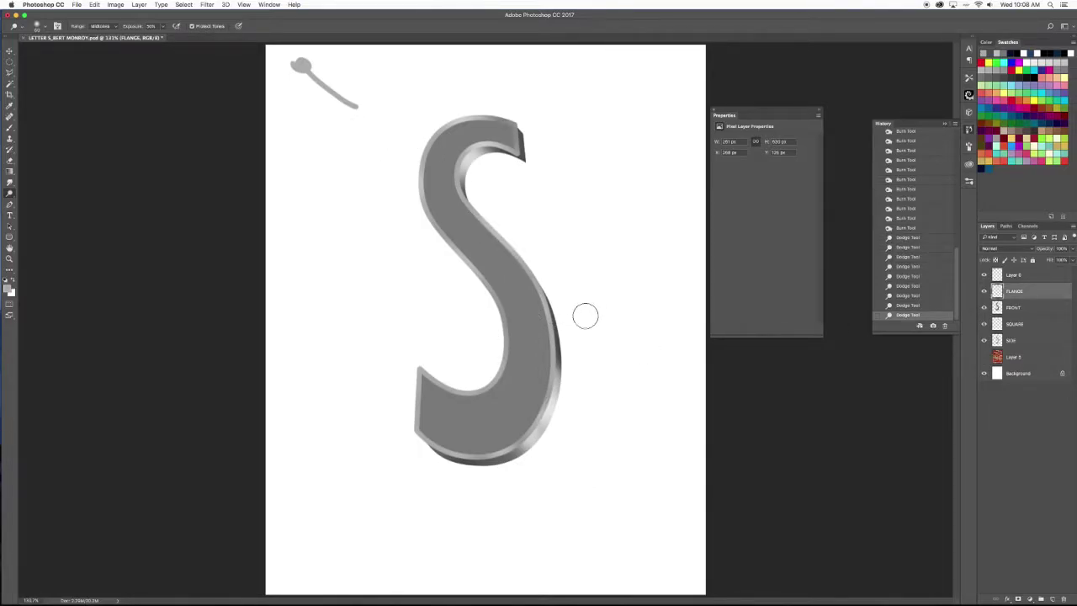
Show the brick wall layer and delete the topmost layer holding the stray brush stroke.
click(1045, 341)
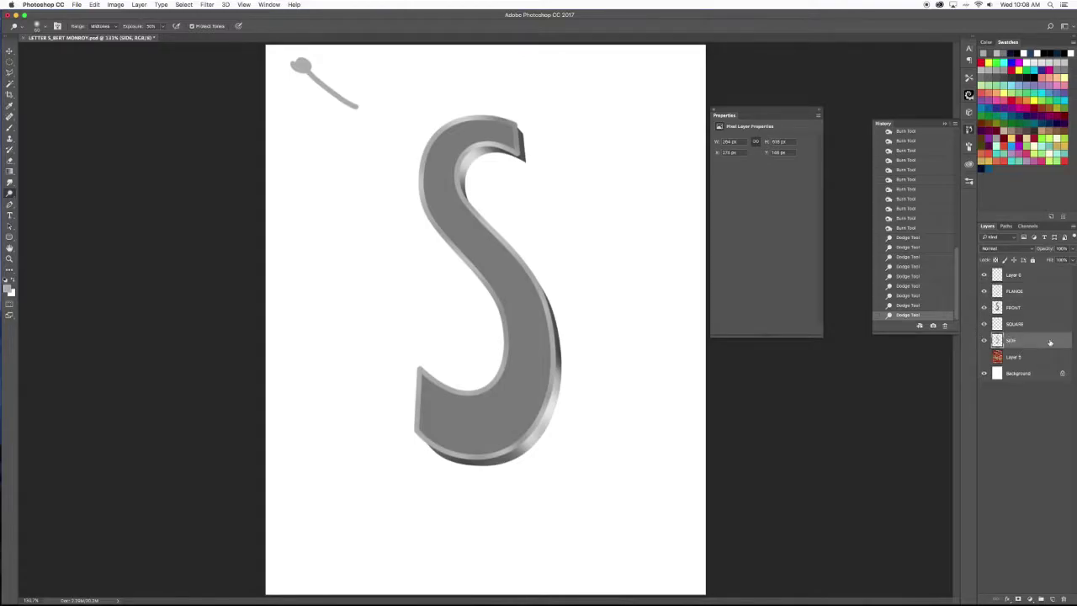
click(983, 358)
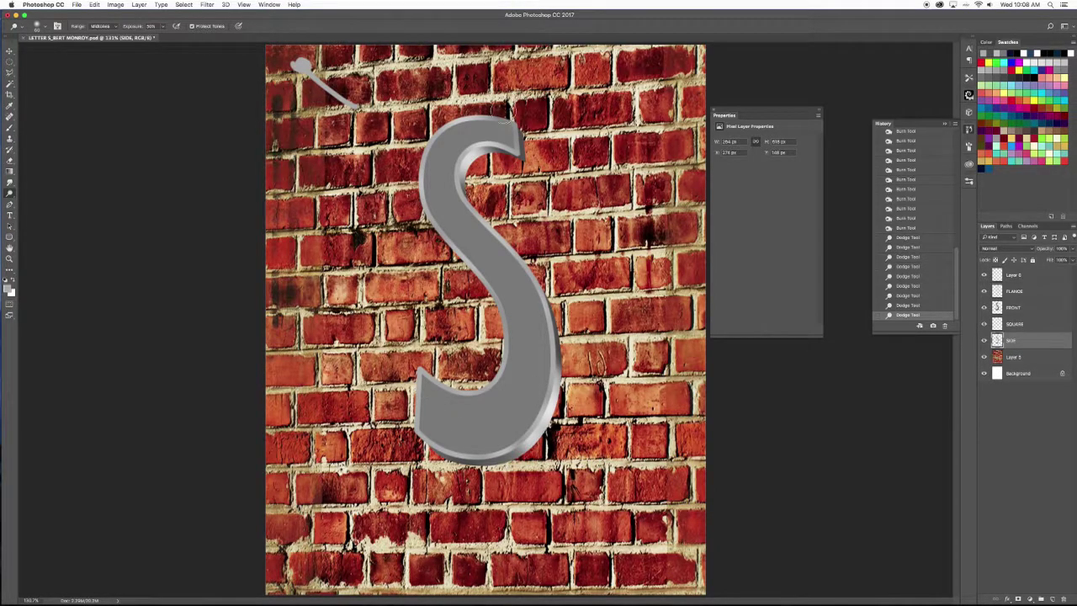
mouse_move(1040, 283)
mouse_down()
mouse_move(1035, 599)
mouse_move(1064, 598)
mouse_up()
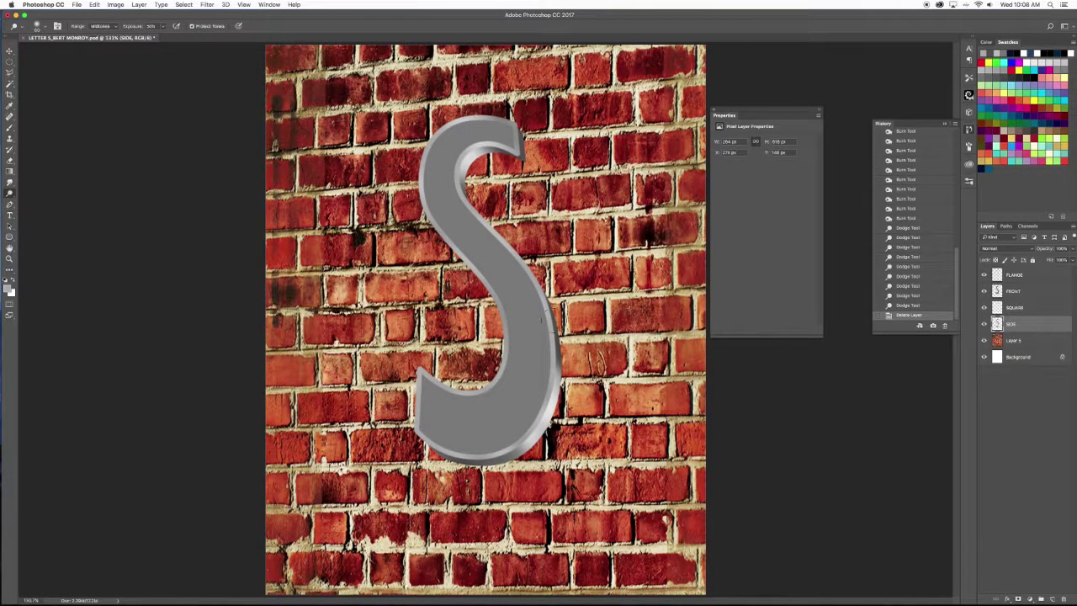
Add a black Multiply outer glow to the SIDE layer and reduce its size.
double_click(1037, 328)
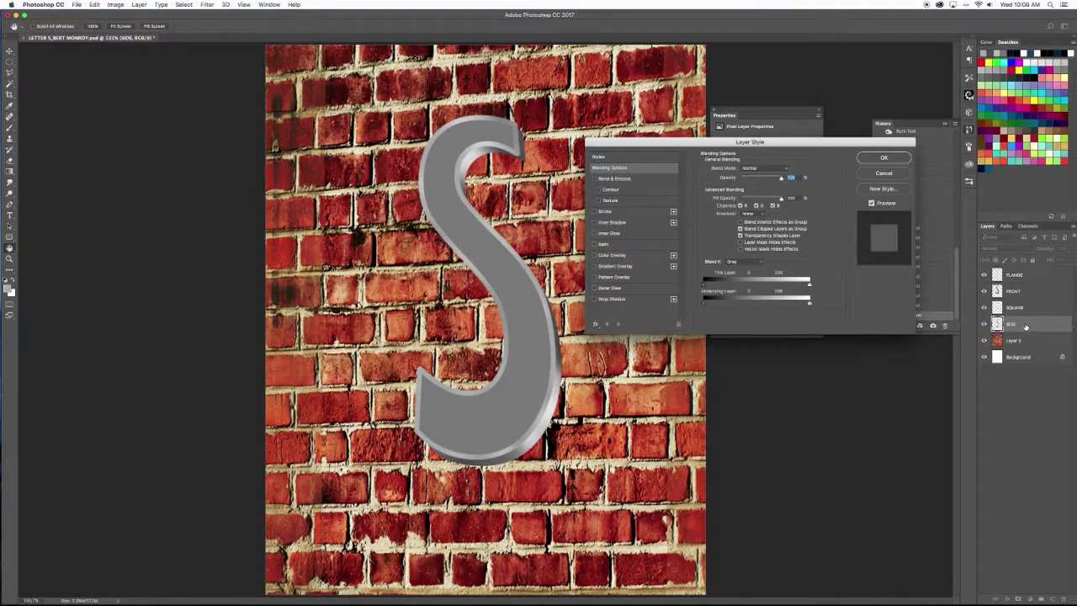
drag(731, 143, 656, 76)
click(548, 280)
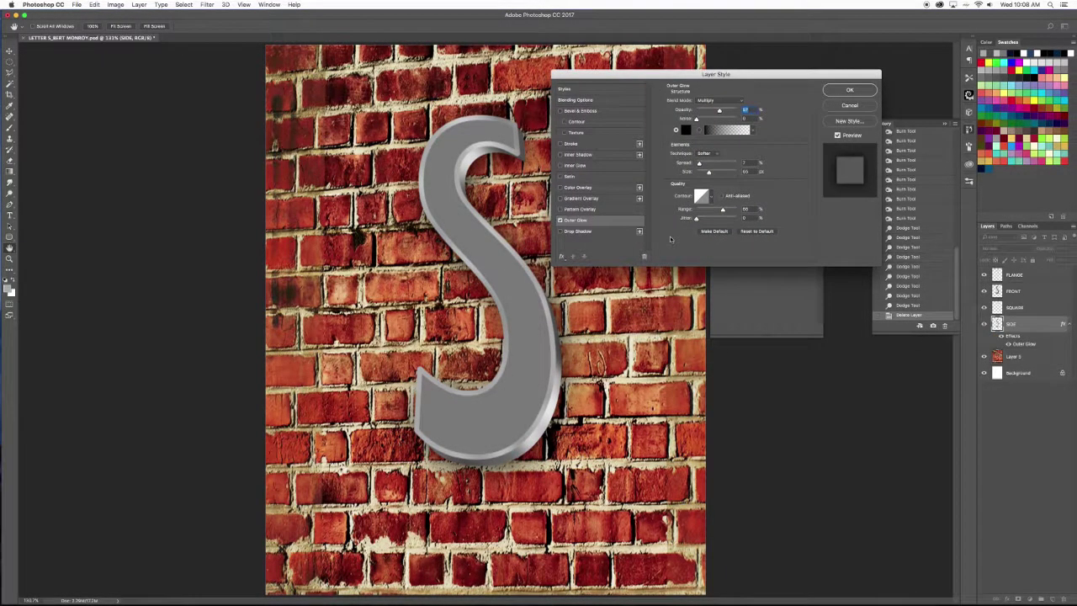
click(560, 220)
click(560, 220)
drag(705, 174, 704, 172)
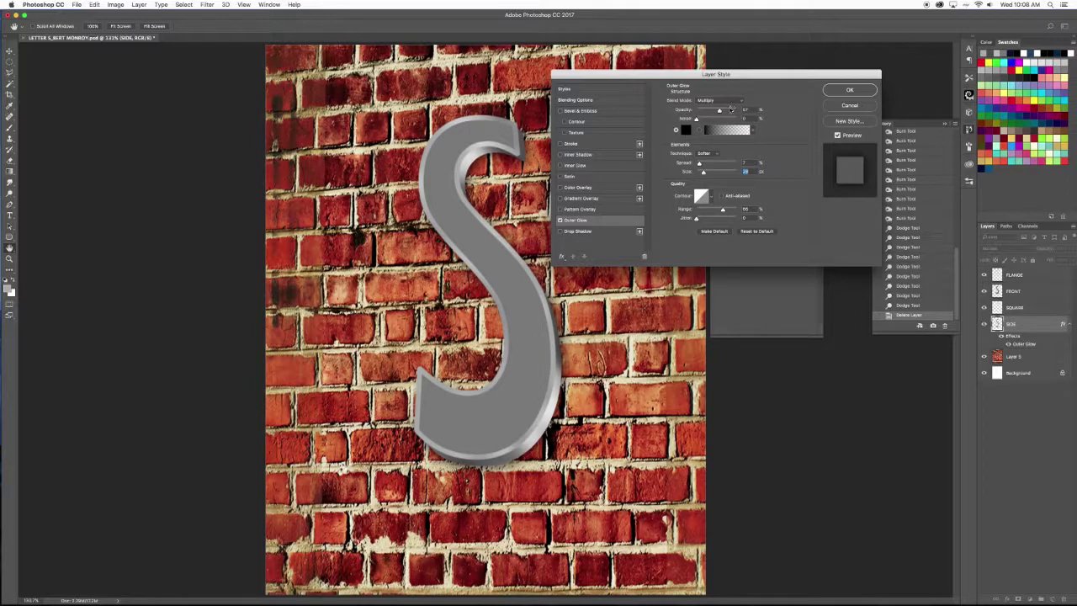
Strengthen the SIDE layer's outer glow with higher opacity, a smaller size and a larger spread.
drag(720, 110, 727, 111)
drag(705, 172, 701, 172)
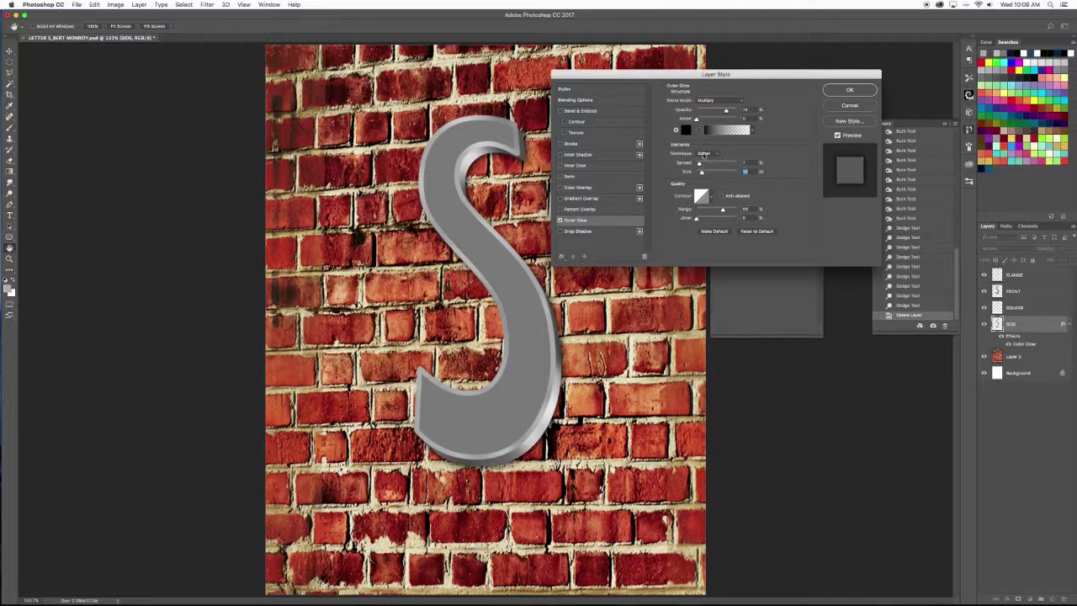
drag(725, 110, 727, 111)
click(559, 219)
click(559, 221)
drag(699, 163, 705, 167)
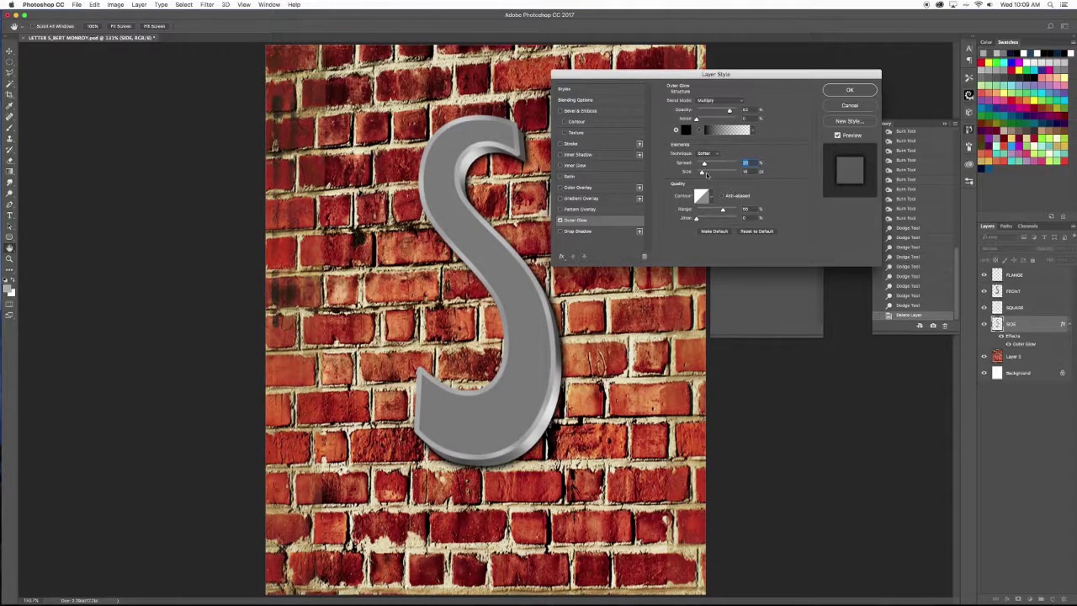
drag(675, 74, 757, 76)
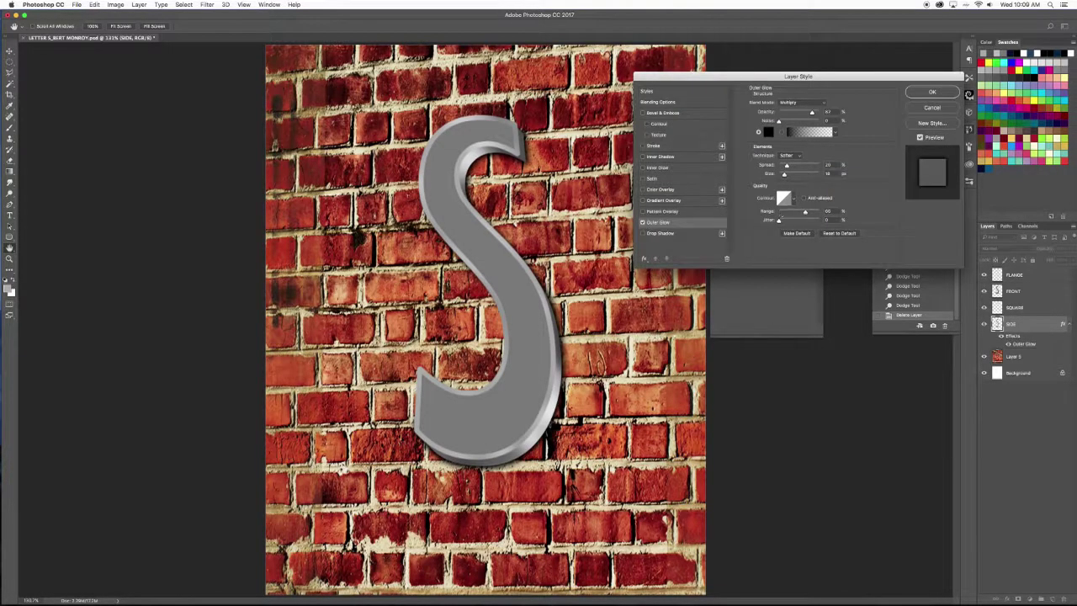
Add a black Multiply drop shadow to the SIDE layer, cast down and to the right at 20 px distance, and apply the layer style.
click(661, 233)
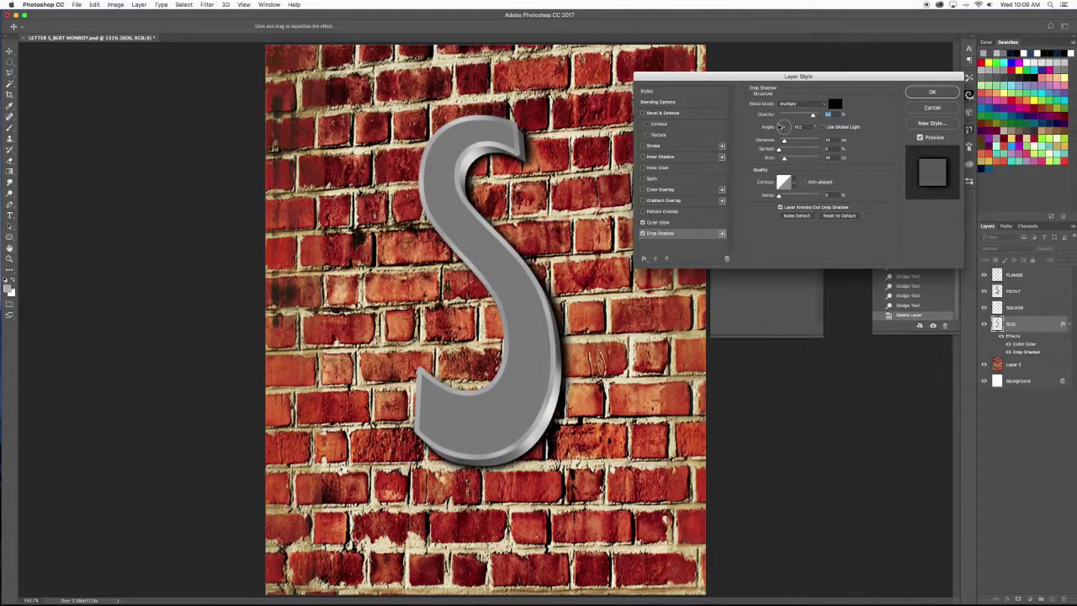
click(782, 127)
mouse_move(540, 243)
mouse_down()
mouse_move(573, 267)
mouse_move(526, 239)
mouse_move(560, 275)
mouse_move(521, 243)
mouse_up()
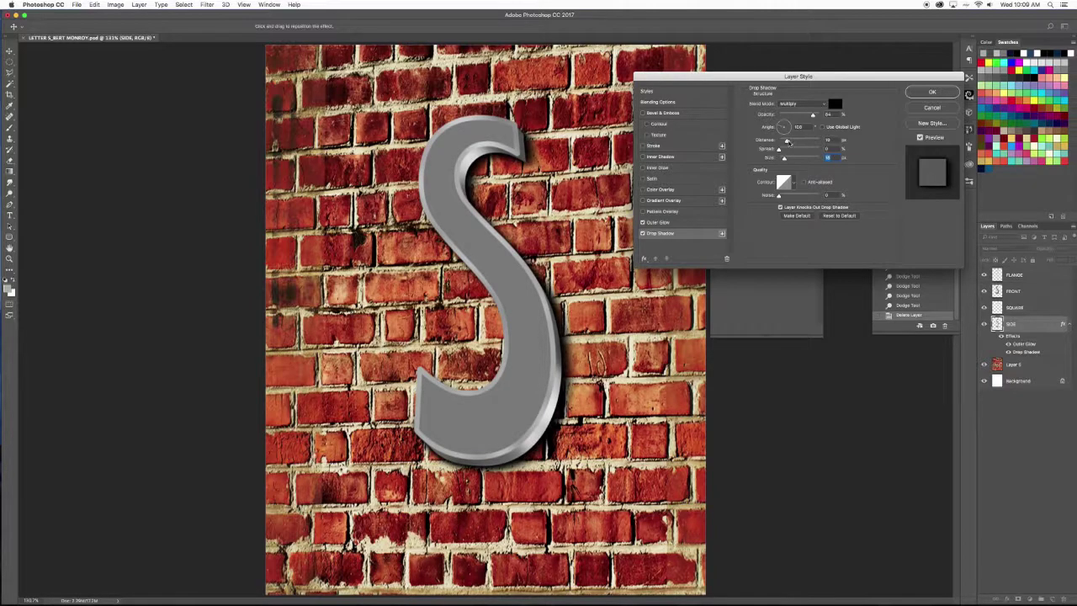
drag(790, 142, 789, 145)
click(643, 233)
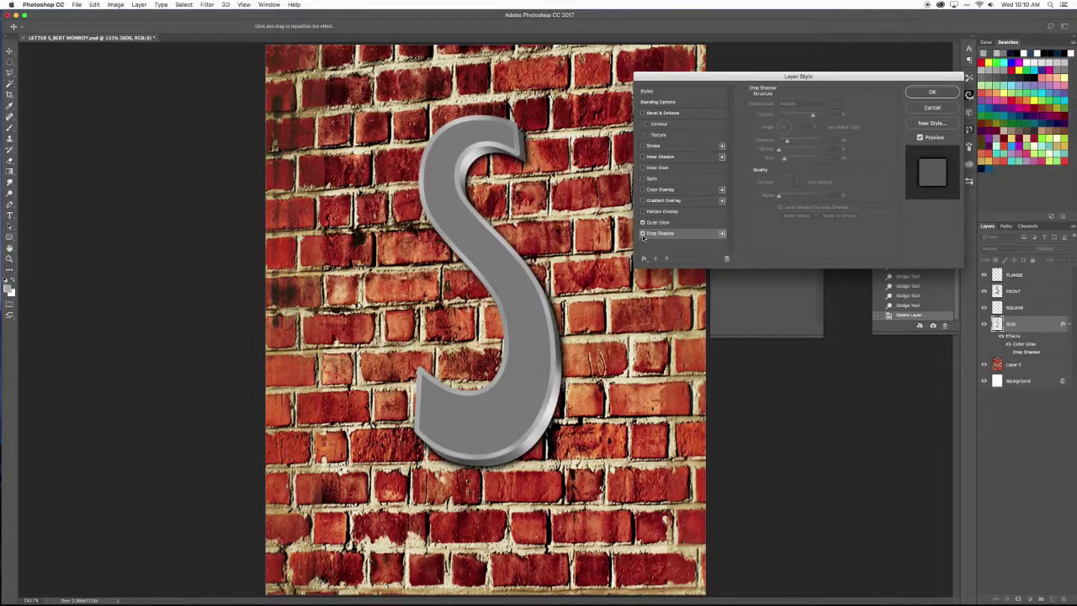
click(643, 233)
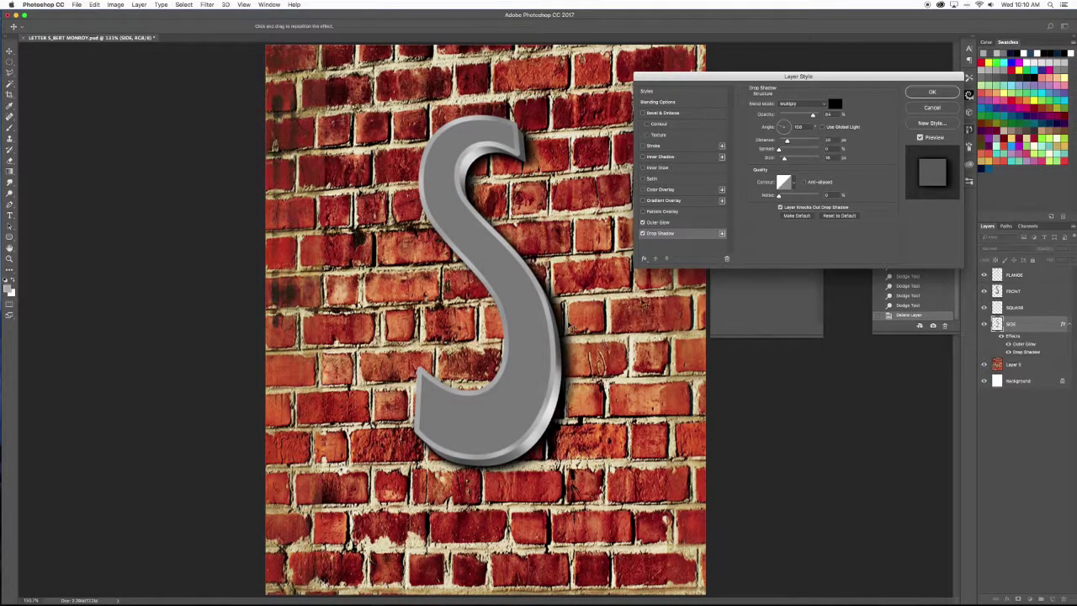
click(697, 225)
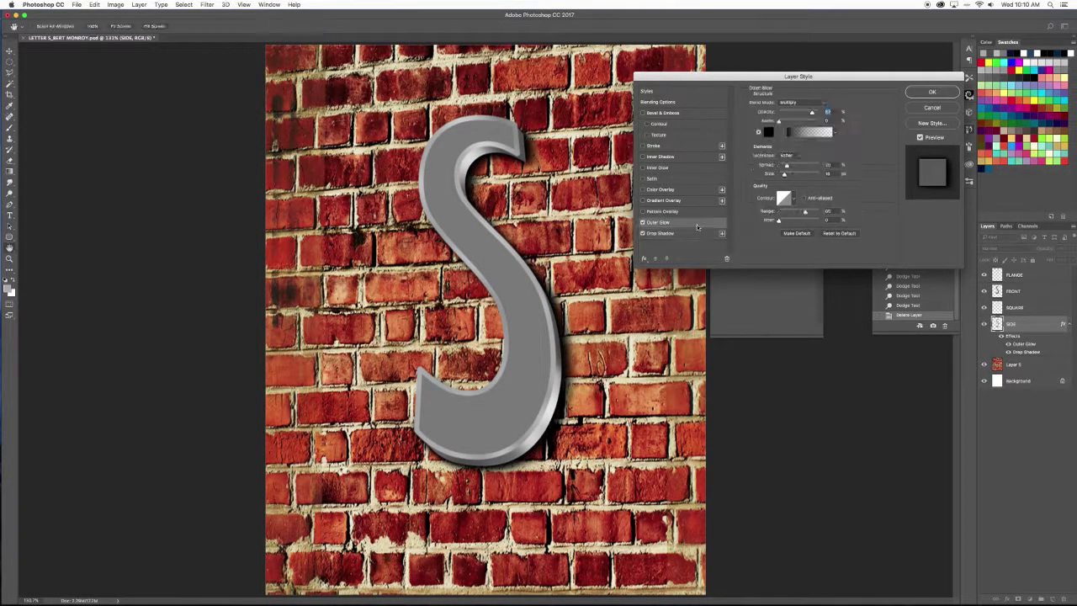
click(688, 235)
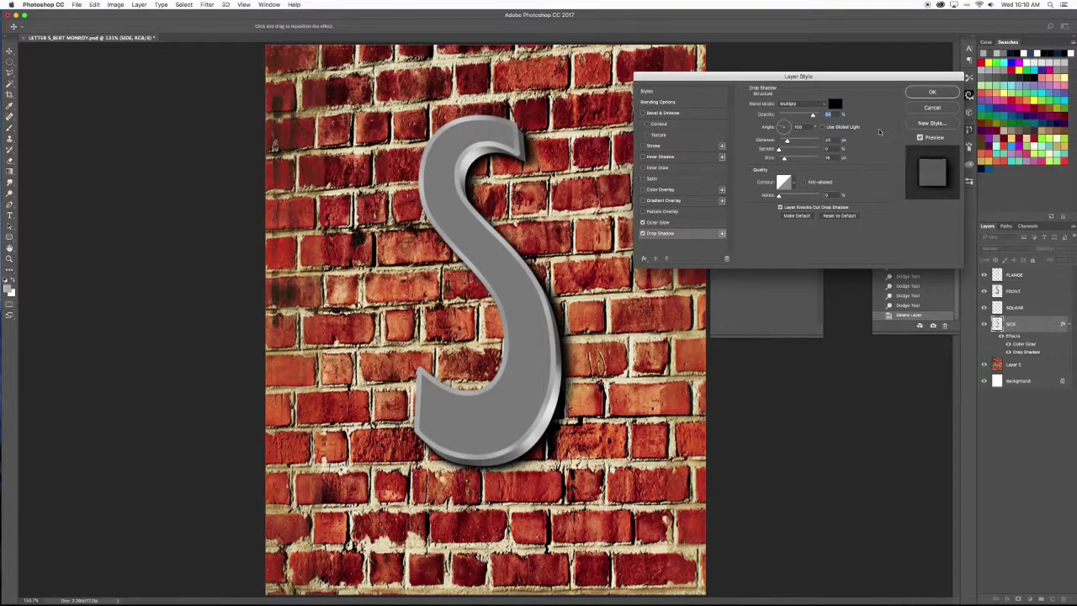
click(932, 90)
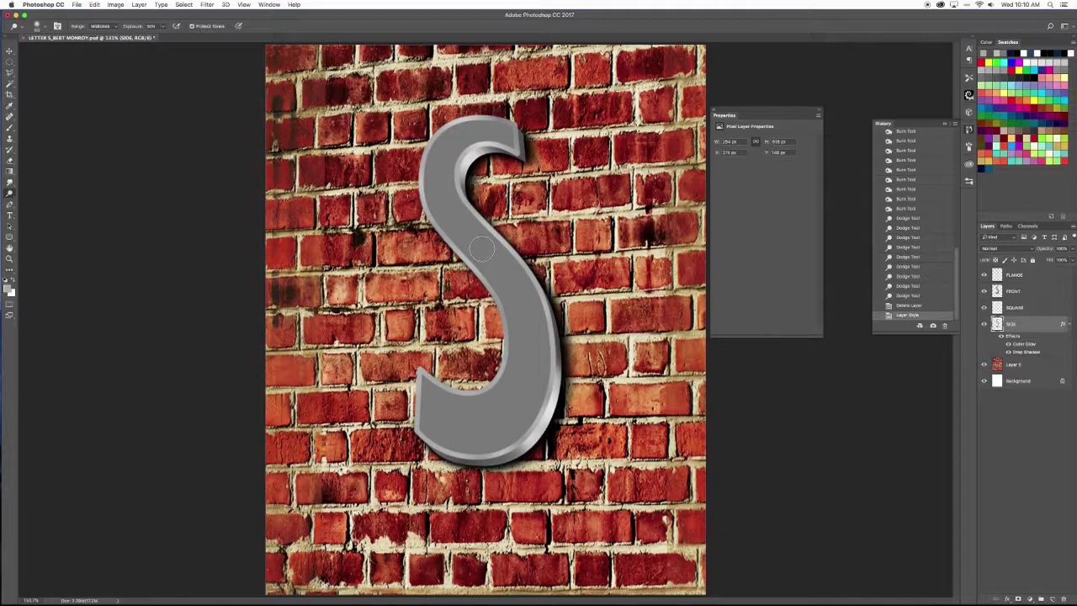
Select the FRONT layer and hide the FLANGE, SQUARE, SIDE and brick wall layers.
click(1037, 294)
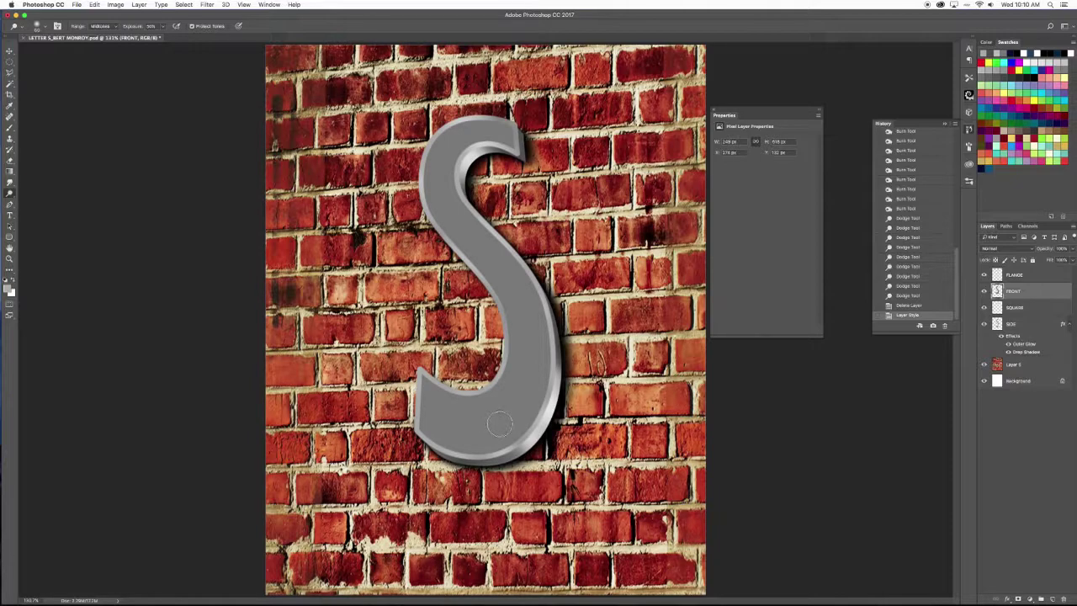
click(983, 290)
click(983, 291)
click(983, 275)
click(983, 324)
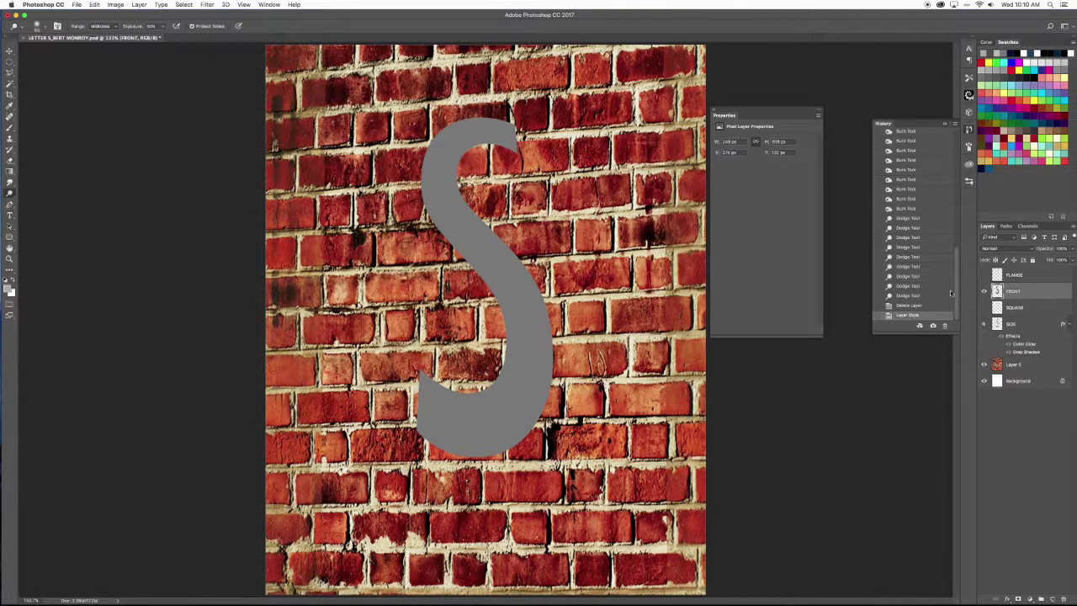
click(984, 364)
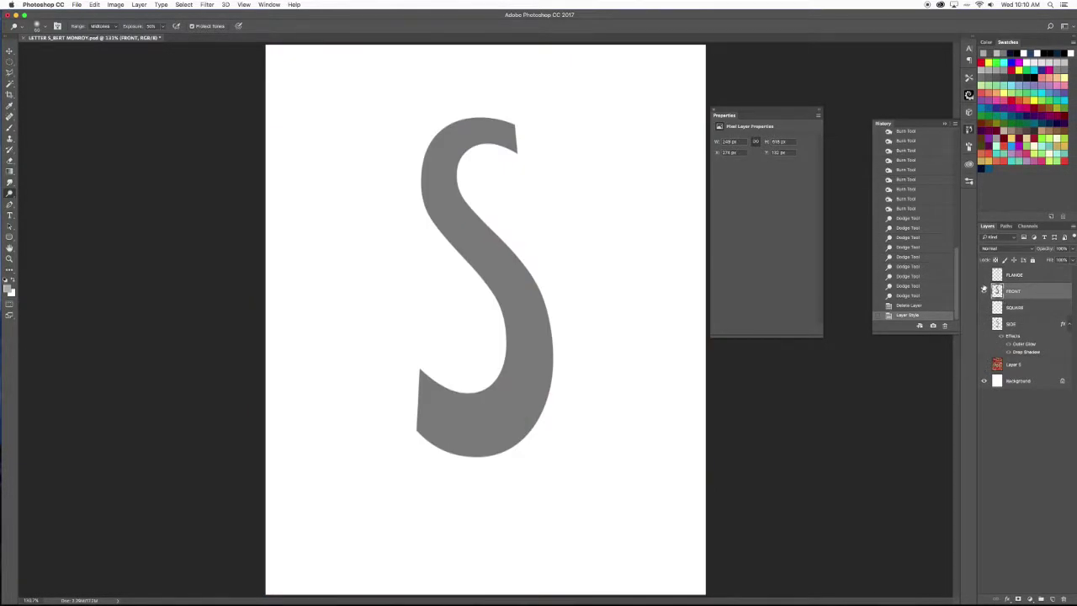
click(983, 290)
click(983, 290)
Duplicate the FRONT layer and name the copy INSET.
key(super+j)
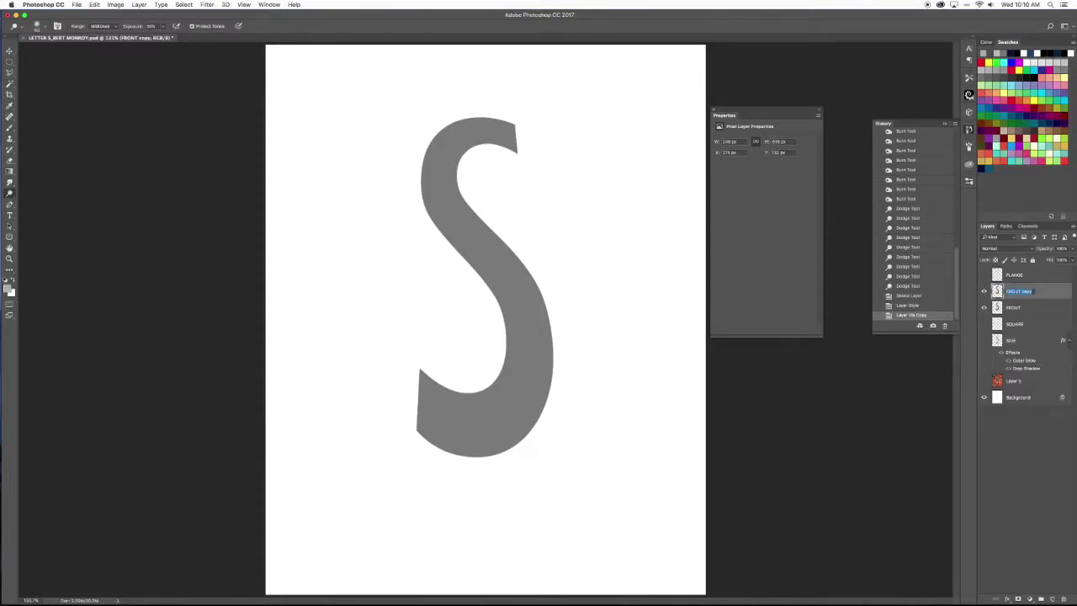
text(INSET)
key(Return)
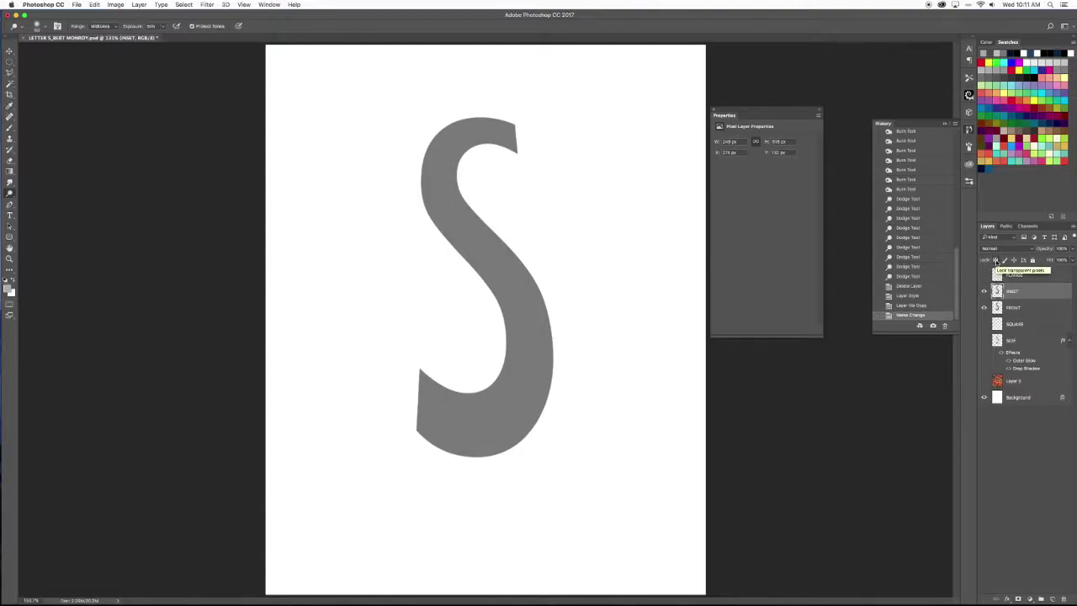
Lock the INSET layer's transparent pixels and fill its letter shape with a dark gray.
click(995, 262)
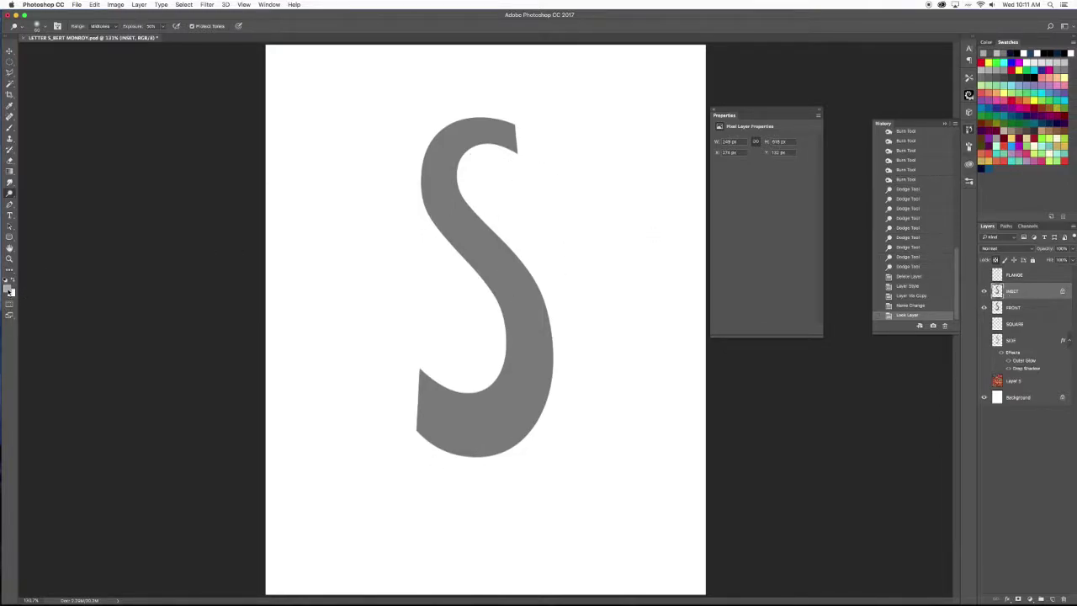
click(10, 290)
drag(582, 370, 581, 423)
click(762, 333)
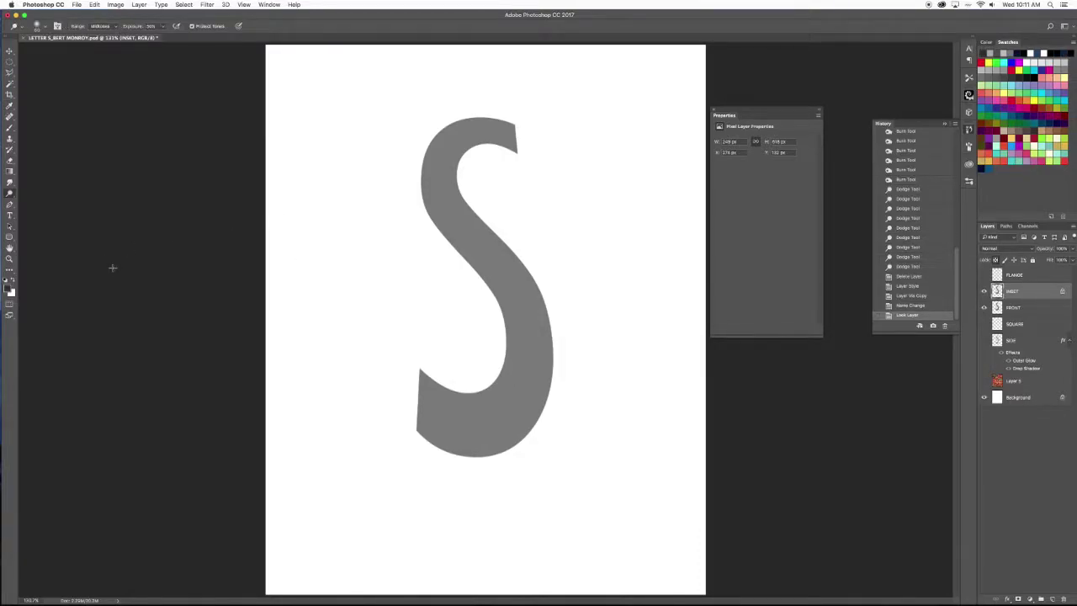
key(alt+BackSpace)
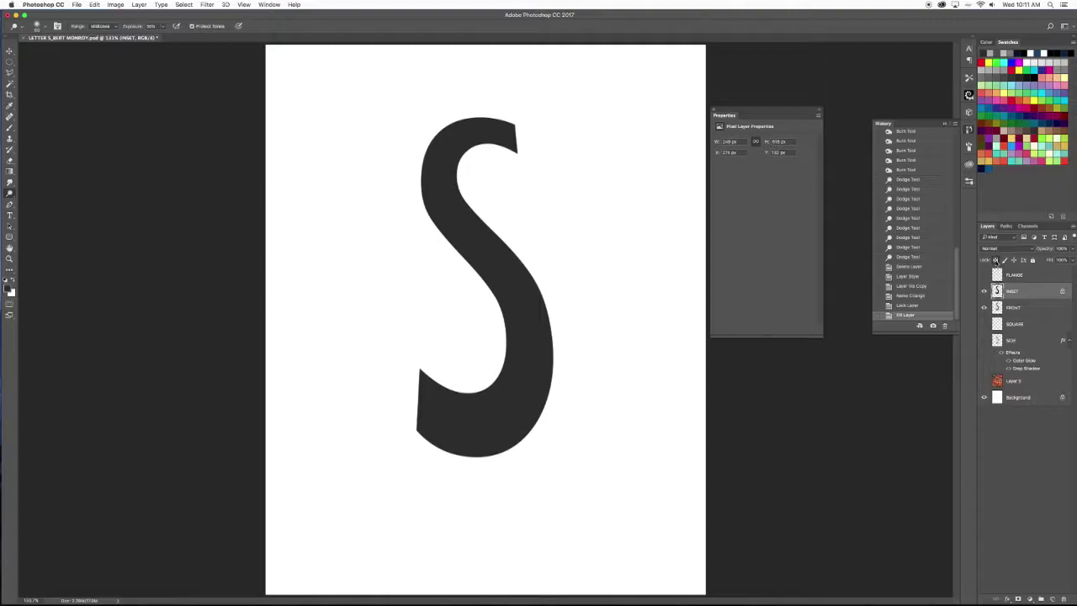
Compare INSET with the FRONT layer beneath it and clip INSET to FRONT with a clipping mask.
click(985, 291)
click(985, 291)
click(985, 291)
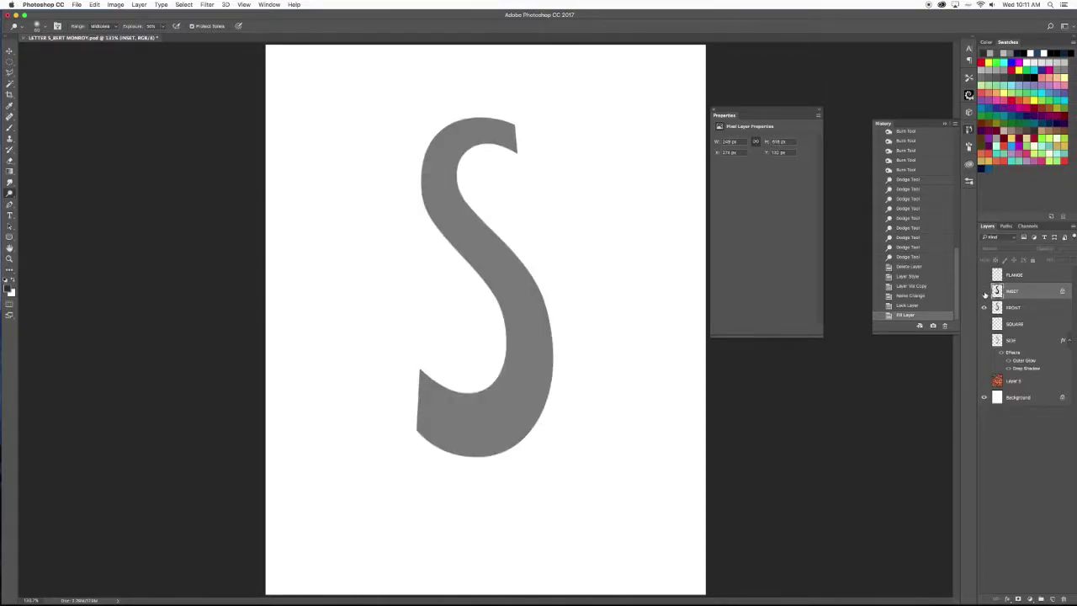
click(984, 291)
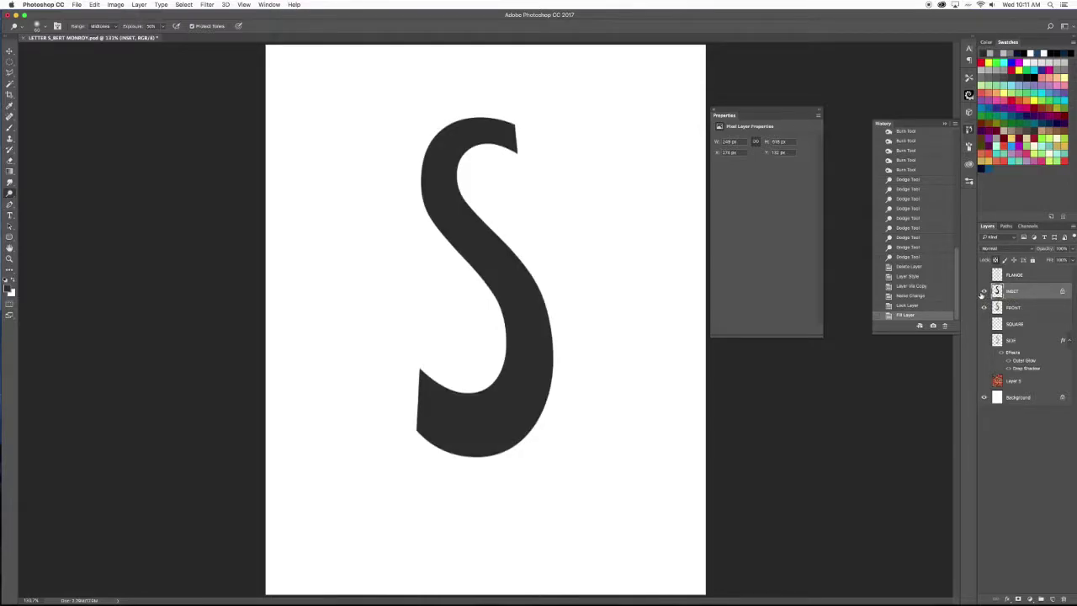
click(984, 291)
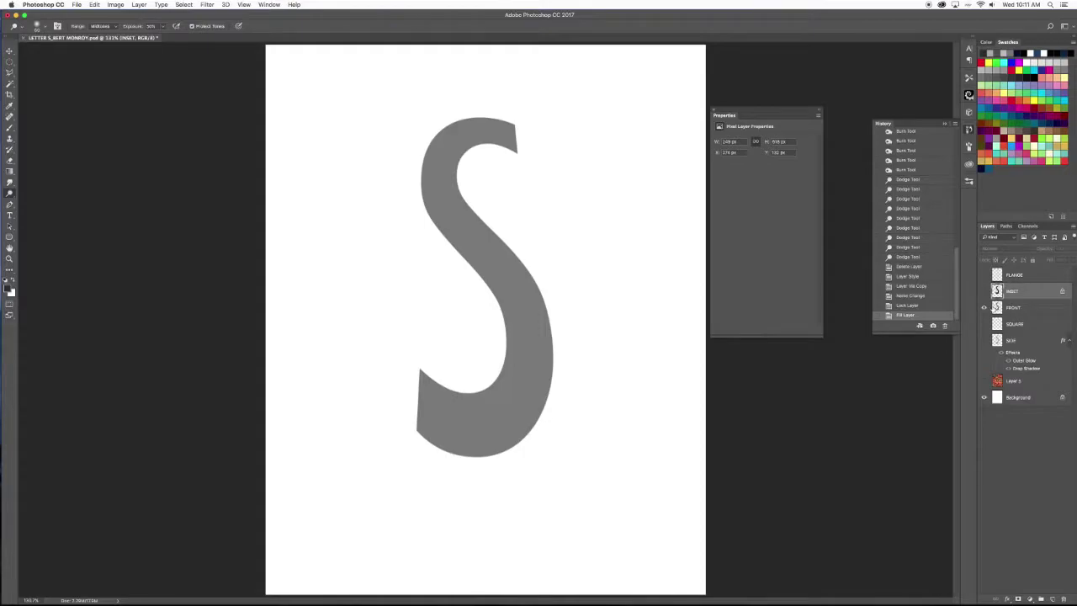
click(984, 291)
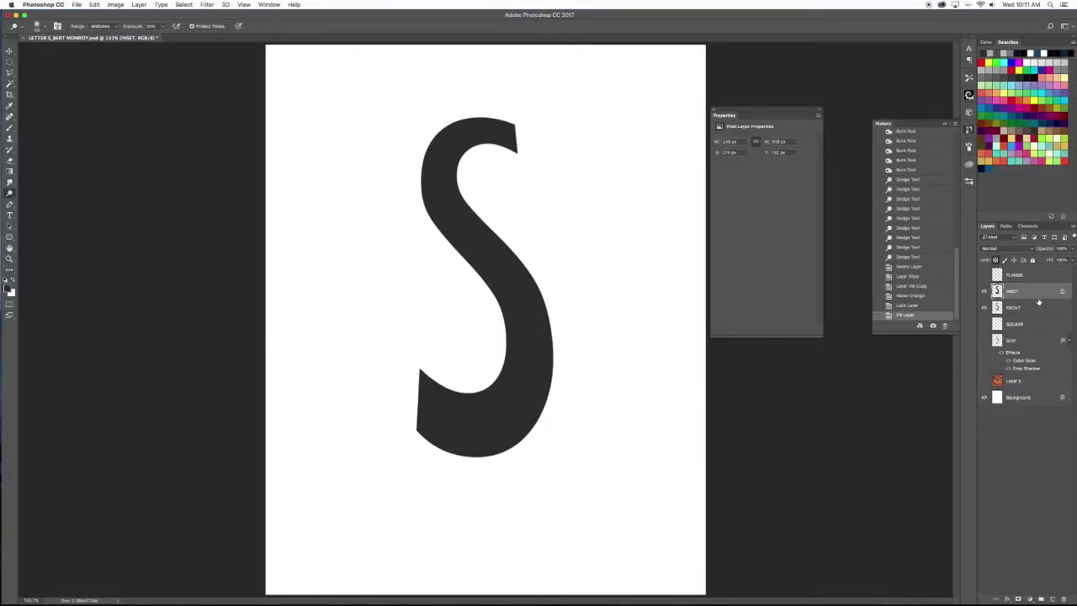
drag(1038, 302, 1041, 296)
alt+click(1038, 296)
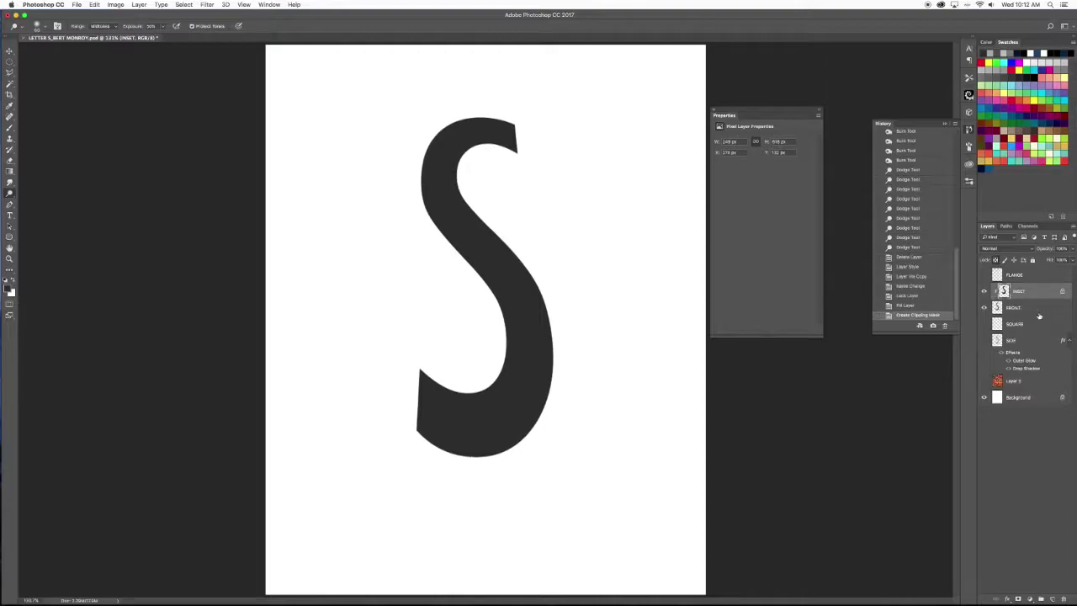
click(985, 292)
click(985, 292)
Offset the INSET layer down and to the right inside the letter, and show the SQUARE, SIDE and FLANGE layers.
key(v)
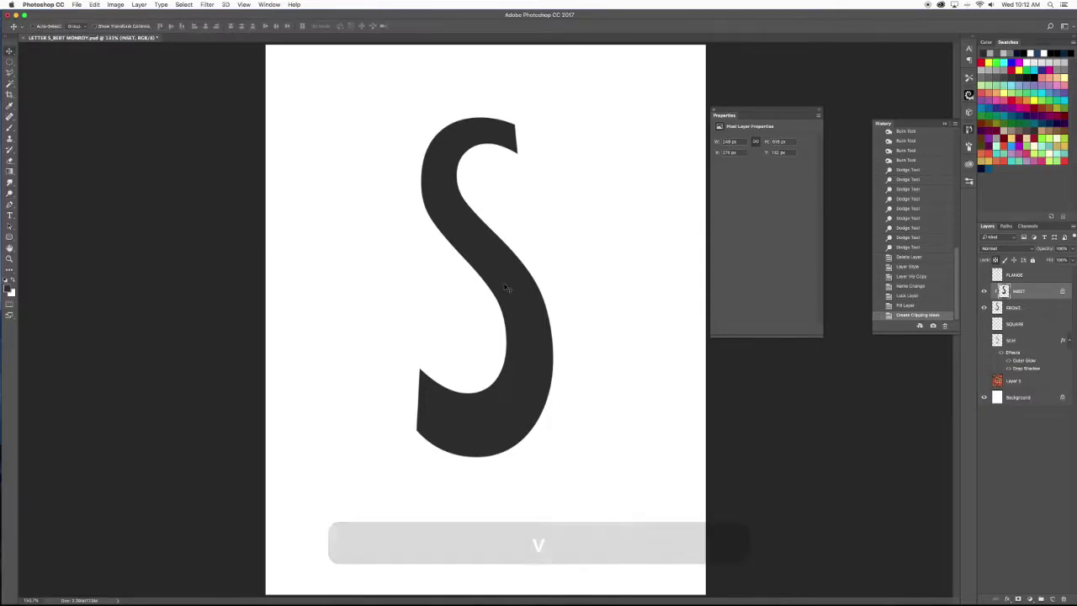
drag(502, 283, 511, 291)
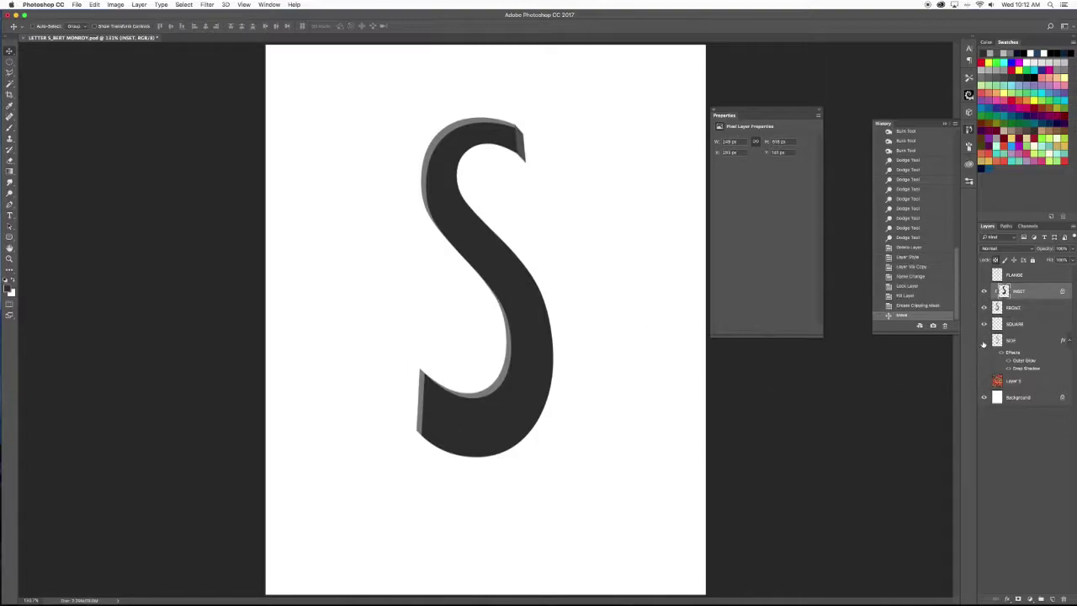
click(983, 340)
click(984, 275)
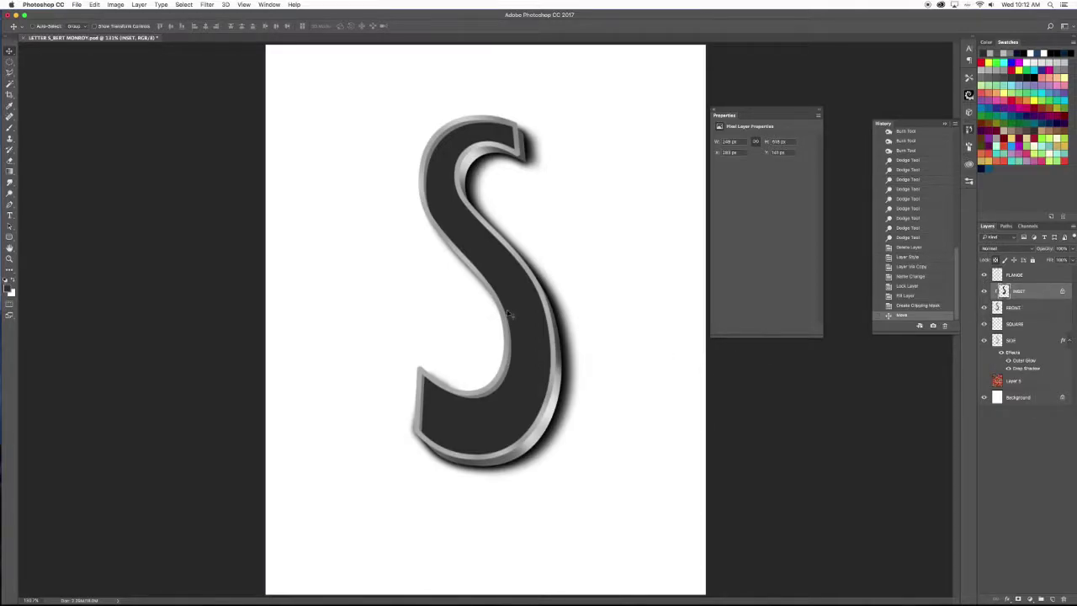
Shift the INSET layer slightly farther down and to the right, and show the brick wall layer.
key(Down)
key(Down)
key(Down)
key(Left)
key(Left)
key(Left)
key(Left)
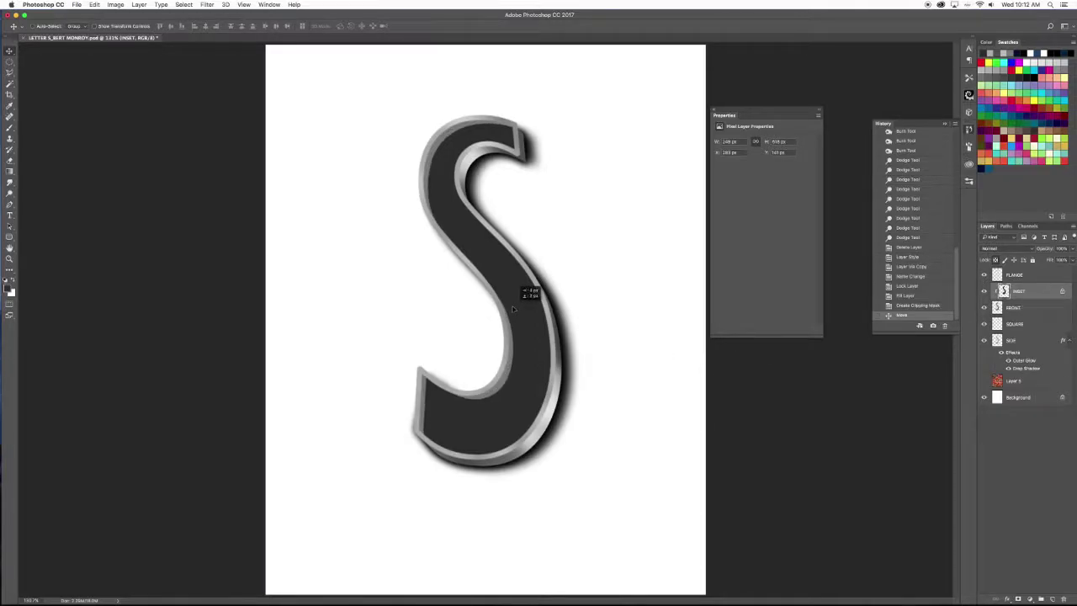
key(Left)
key(Left)
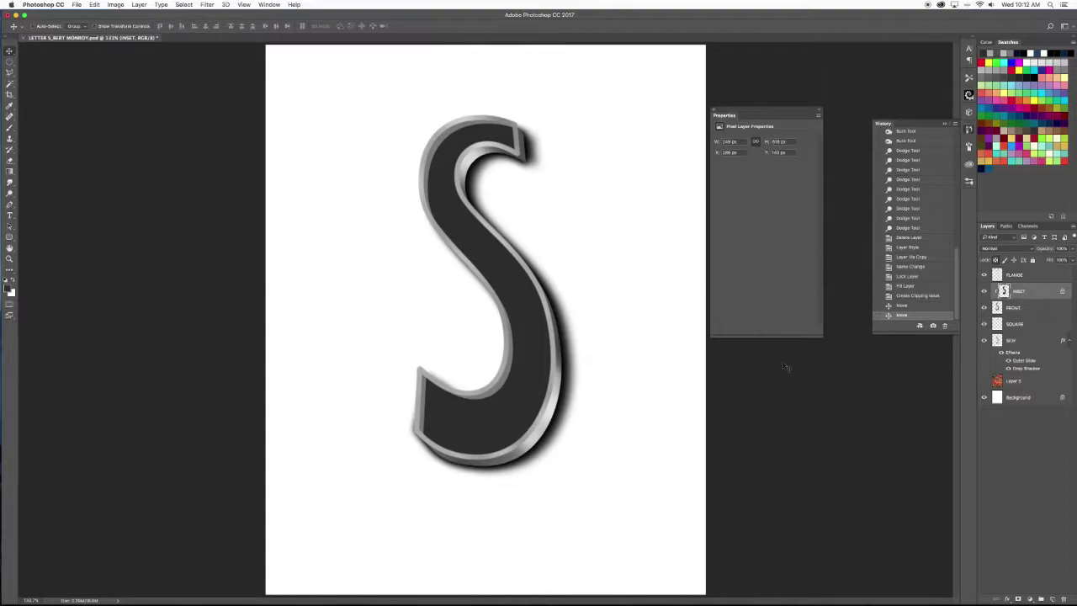
click(984, 381)
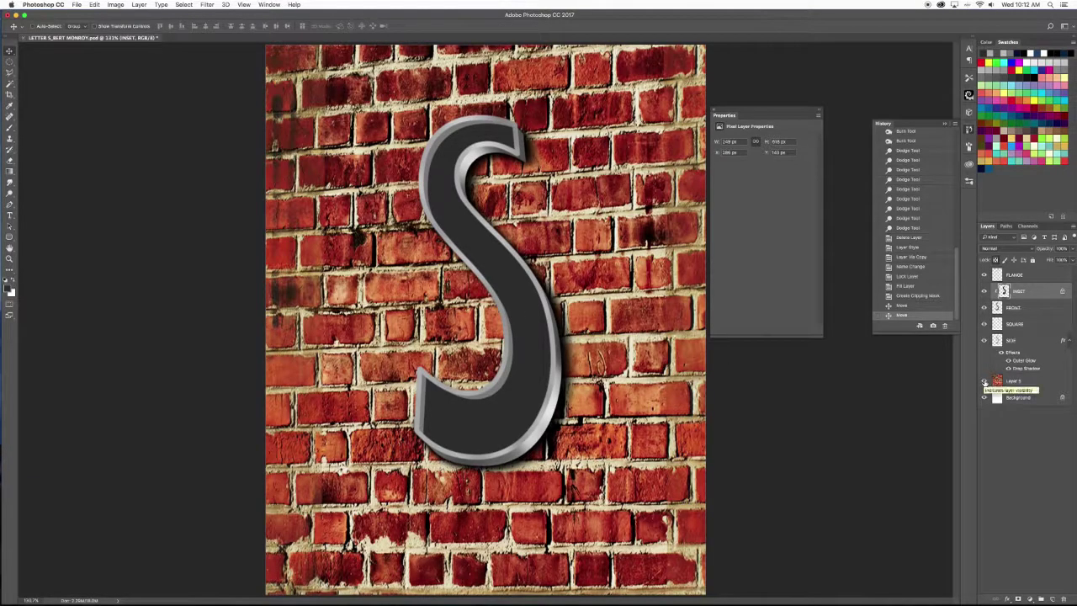
Darken parts of the FRONT layer's rim along the top, inner curve and ends of the S with the Burn tool.
click(1018, 308)
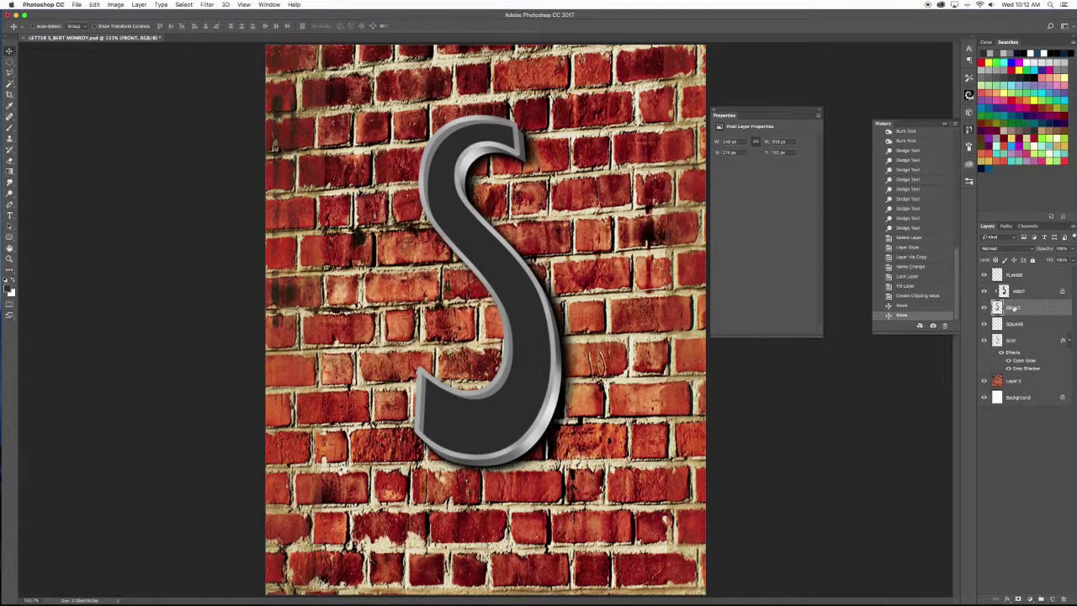
click(9, 193)
click(42, 200)
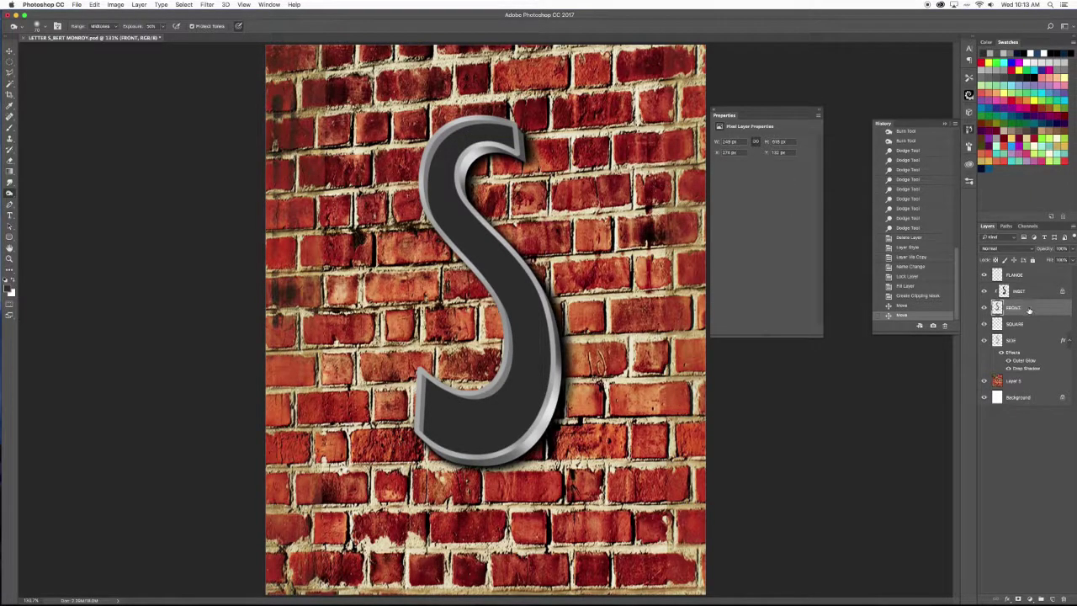
click(984, 291)
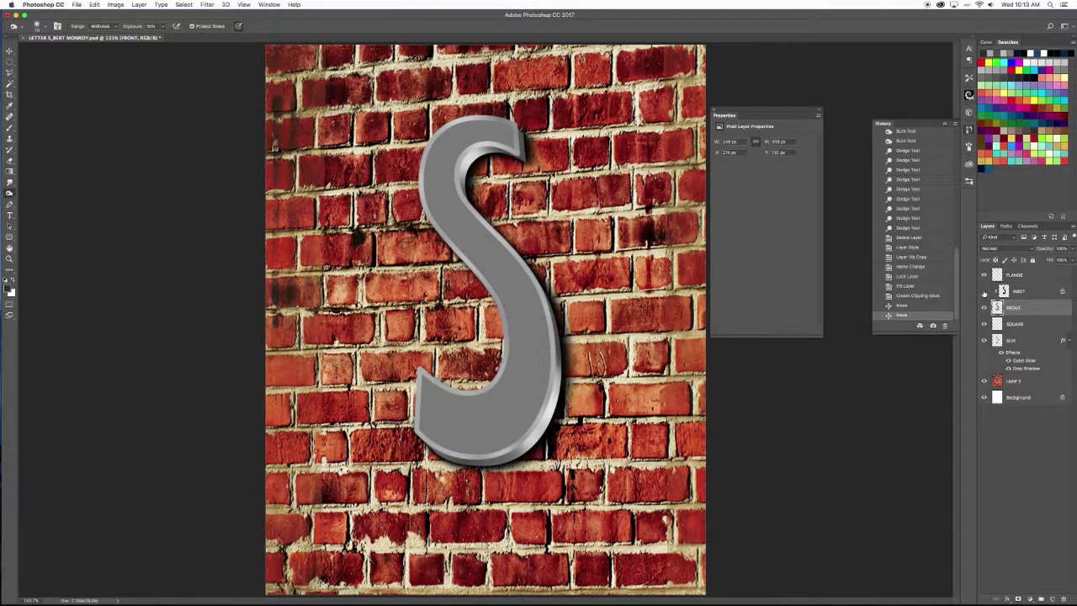
click(985, 291)
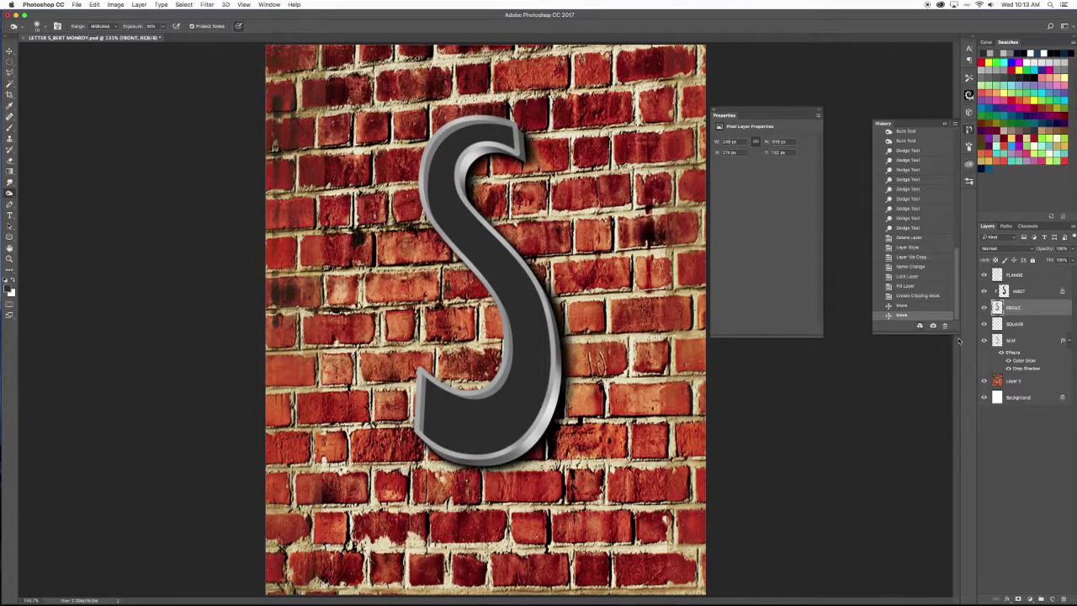
drag(465, 143, 509, 124)
mouse_move(509, 124)
mouse_down()
mouse_move(476, 124)
mouse_move(537, 135)
mouse_move(498, 131)
mouse_move(533, 122)
mouse_up()
click(539, 132)
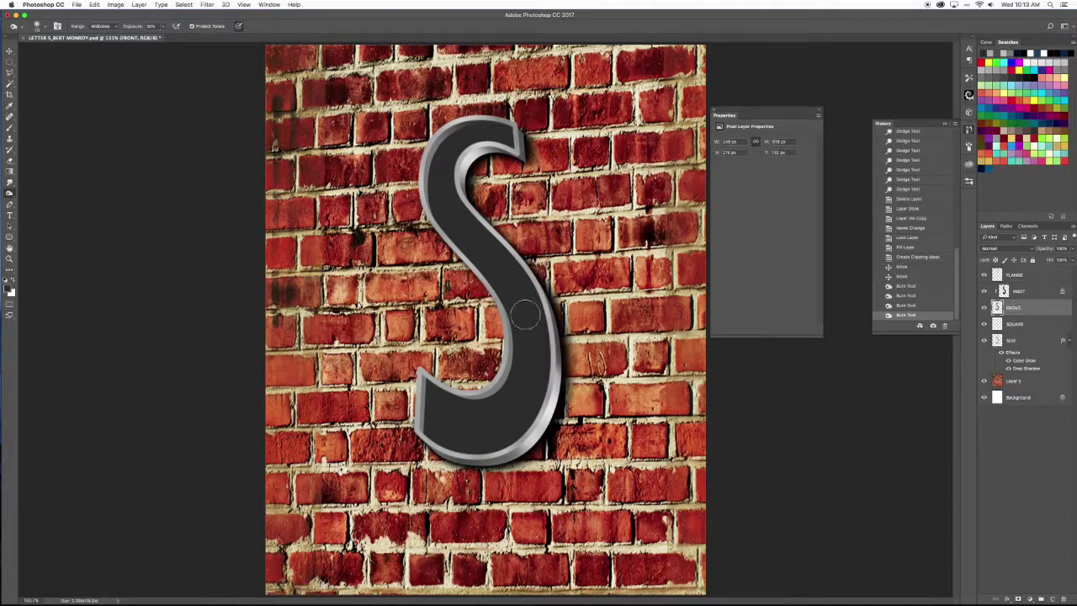
mouse_move(463, 403)
mouse_down()
mouse_move(446, 401)
mouse_move(474, 399)
mouse_move(493, 413)
mouse_move(450, 410)
mouse_move(437, 388)
mouse_move(436, 402)
mouse_move(421, 394)
mouse_move(427, 406)
mouse_move(442, 404)
mouse_move(433, 394)
mouse_up()
mouse_move(439, 200)
mouse_down()
mouse_move(436, 210)
mouse_move(425, 189)
mouse_move(438, 220)
mouse_move(433, 168)
mouse_up()
Brighten parts of the FRONT layer's rim around the upper and lower curves with the Dodge tool and compare with INSET hidden and shown.
click(9, 193)
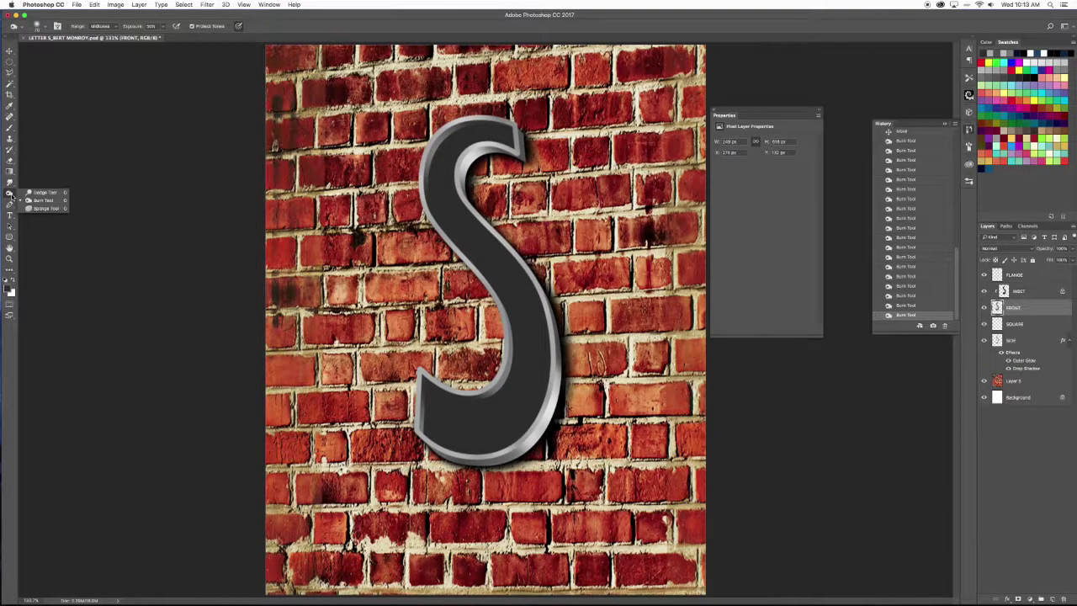
click(33, 190)
mouse_move(436, 145)
mouse_down()
mouse_move(411, 125)
mouse_move(441, 143)
mouse_move(416, 126)
mouse_move(446, 174)
mouse_up()
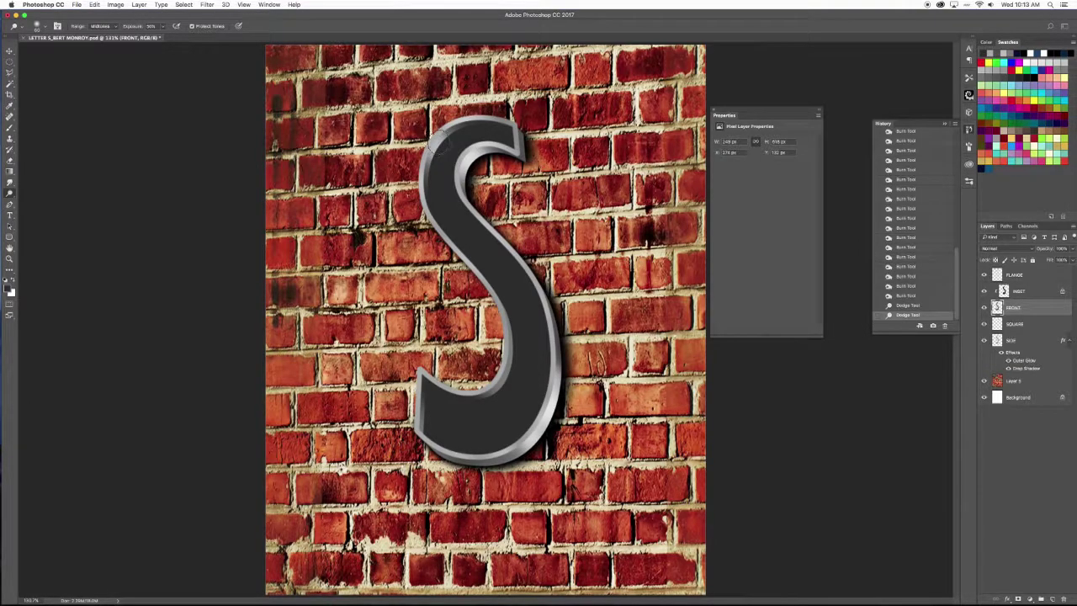
mouse_move(493, 404)
mouse_down()
mouse_move(505, 388)
mouse_move(497, 385)
mouse_move(508, 412)
mouse_up()
mouse_move(482, 448)
mouse_down()
mouse_move(428, 427)
mouse_move(427, 436)
mouse_move(423, 424)
mouse_move(457, 407)
mouse_move(510, 404)
mouse_move(496, 380)
mouse_up()
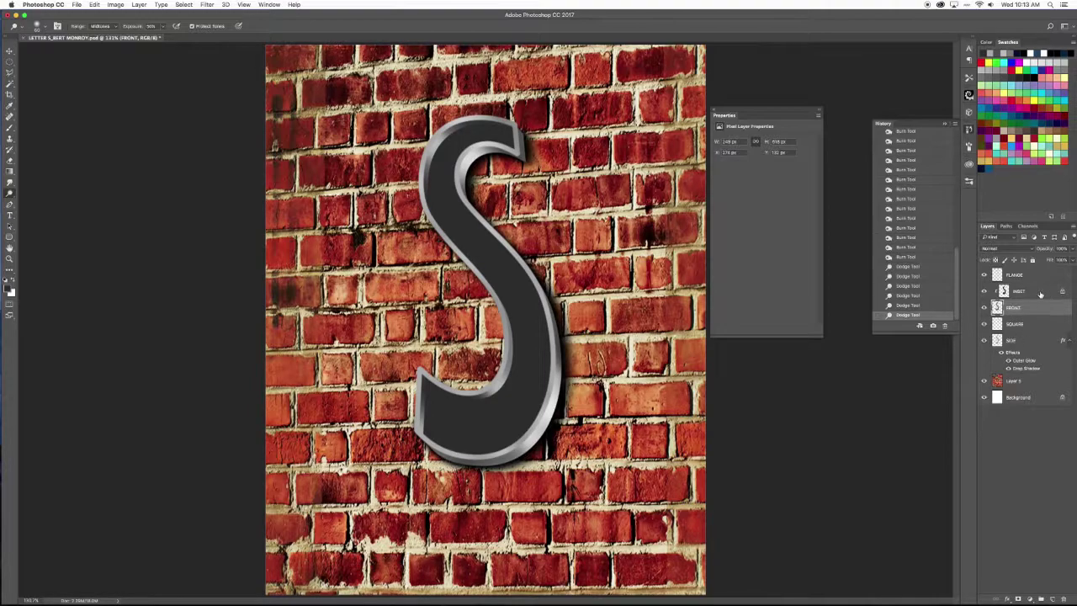
click(984, 291)
click(984, 291)
click(984, 291)
click(984, 291)
double_click(1041, 292)
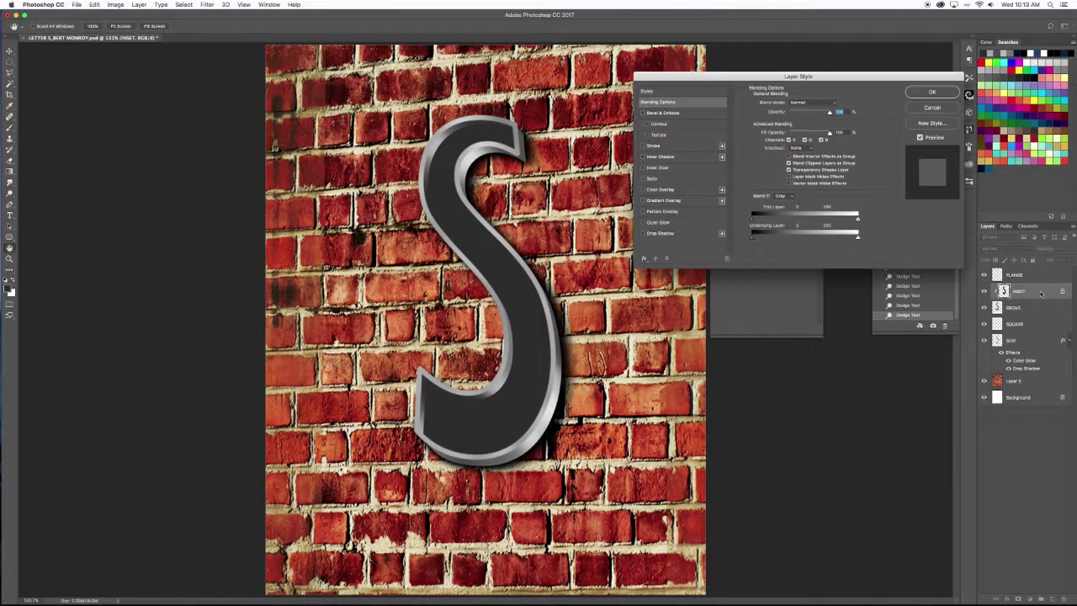
click(673, 202)
click(643, 200)
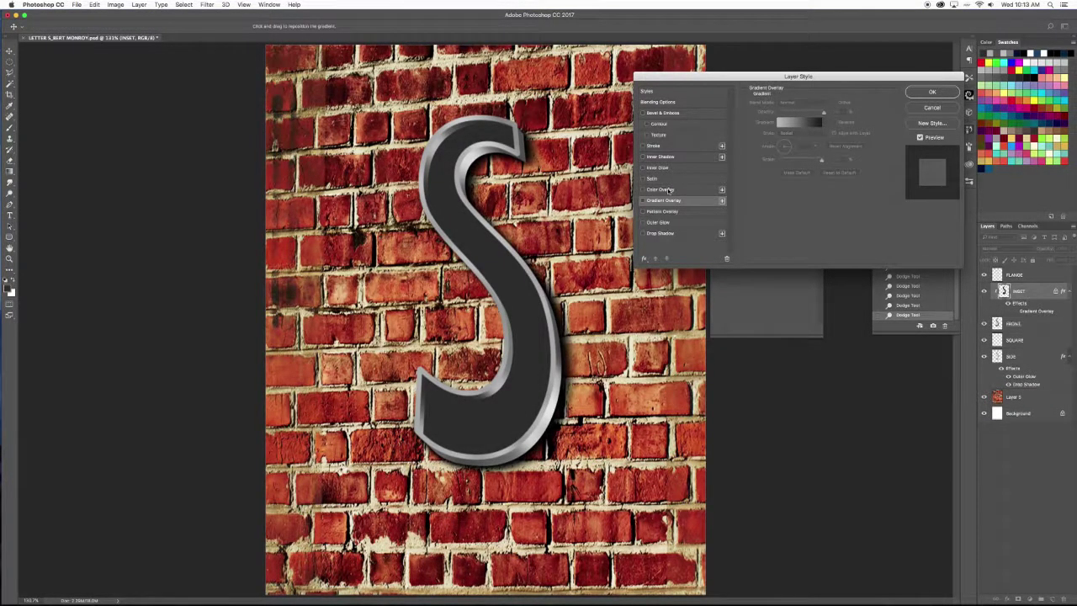
click(671, 212)
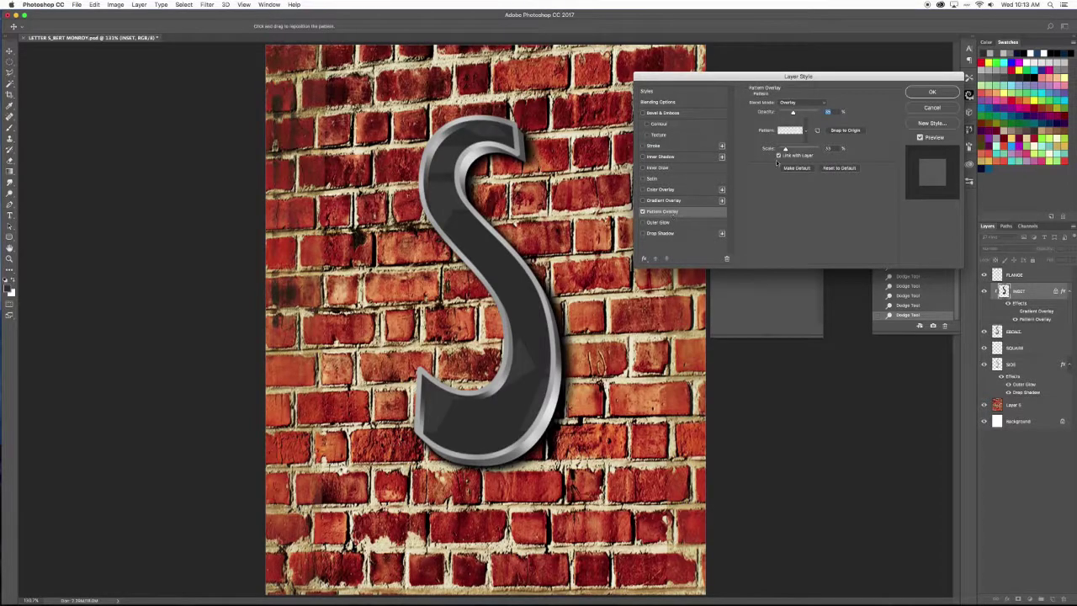
click(807, 132)
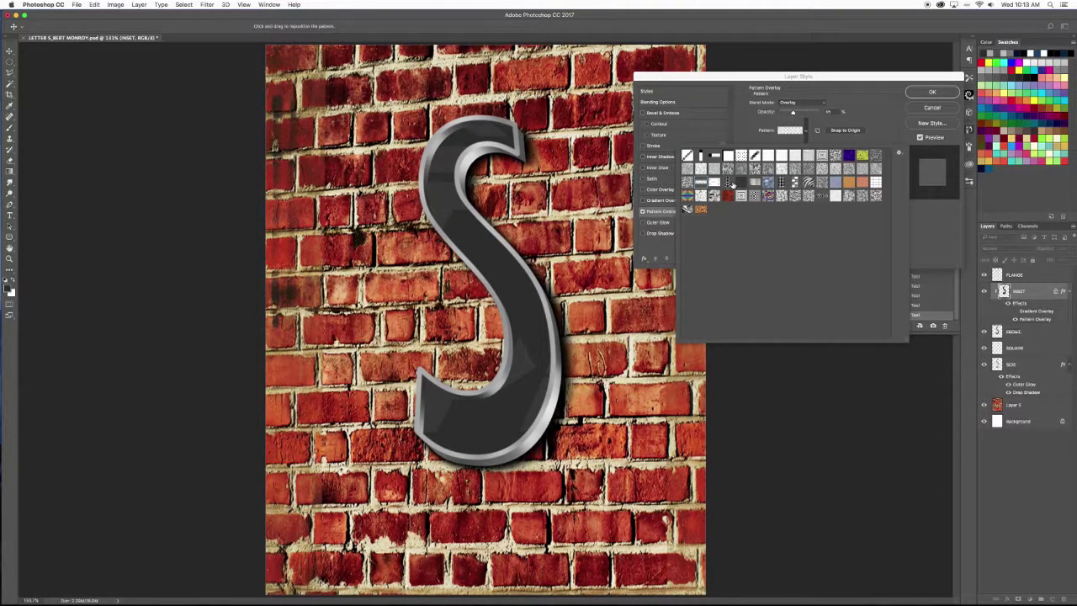
click(728, 184)
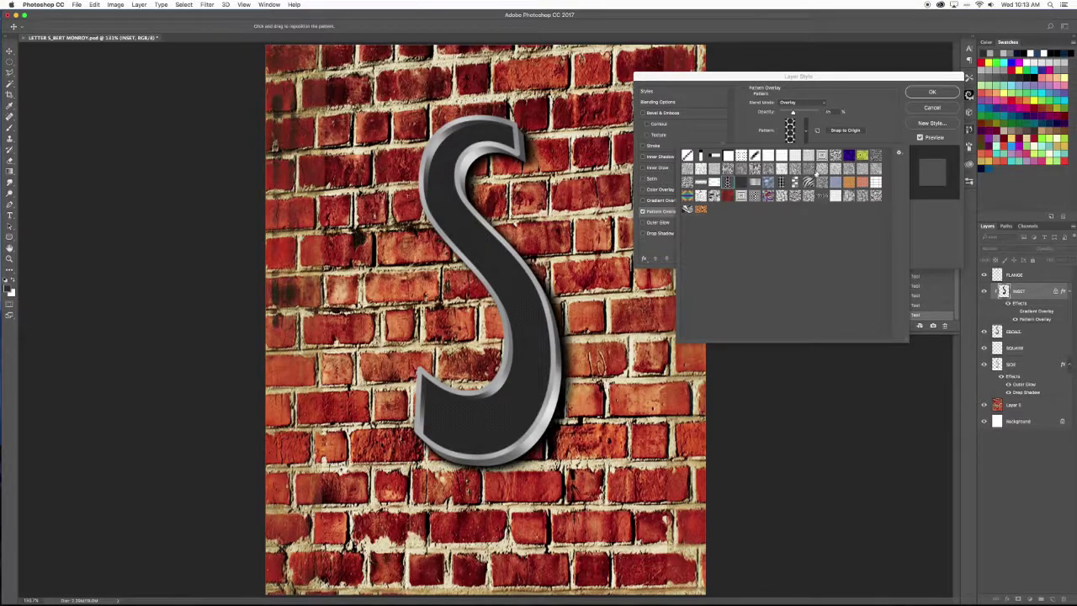
click(881, 118)
drag(792, 113, 800, 114)
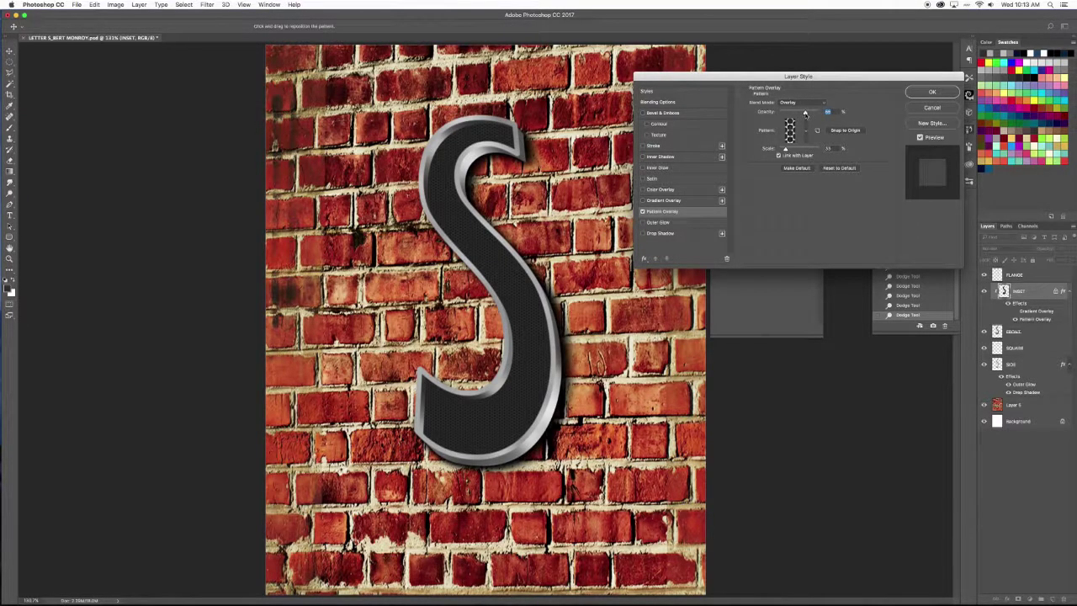
click(946, 109)
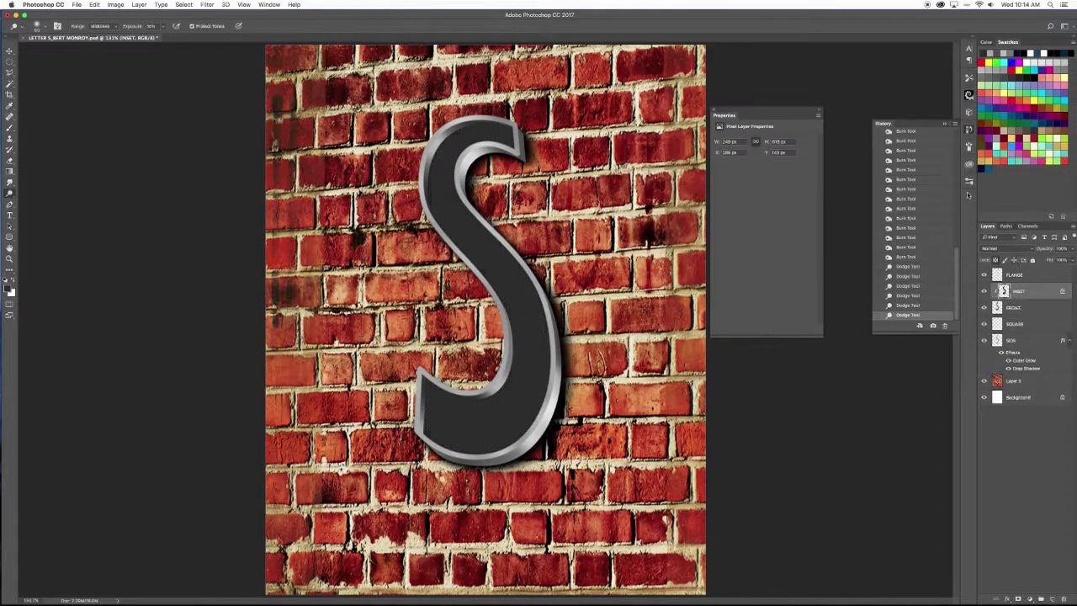
Apply a Pattern Overlay with the black-and-white mesh pattern to the INSET layer in Overlay mode, raising the pattern's opacity.
double_click(1045, 294)
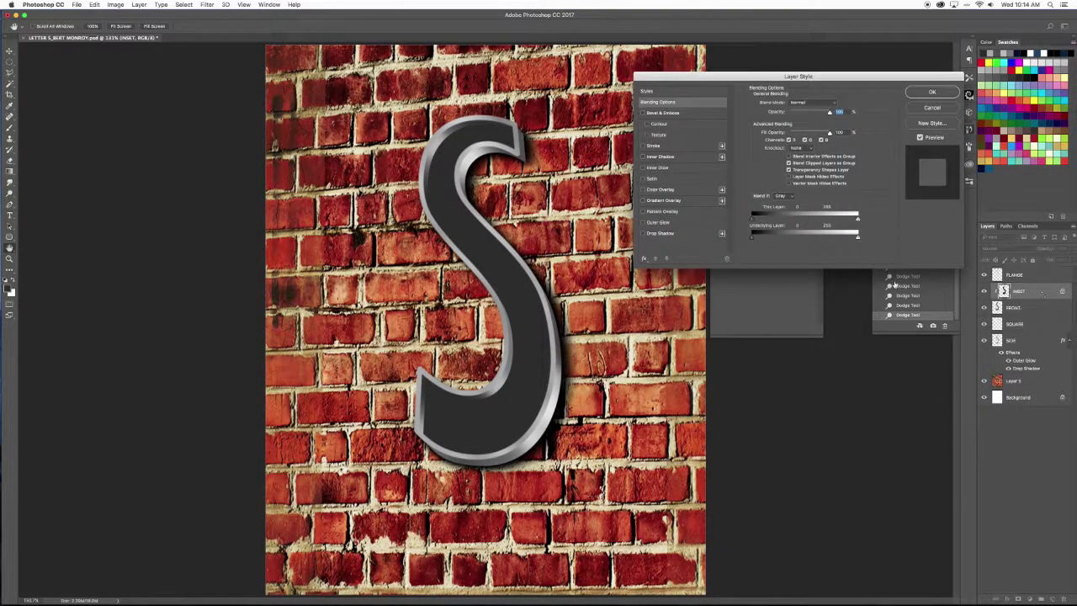
drag(783, 69, 738, 67)
click(618, 208)
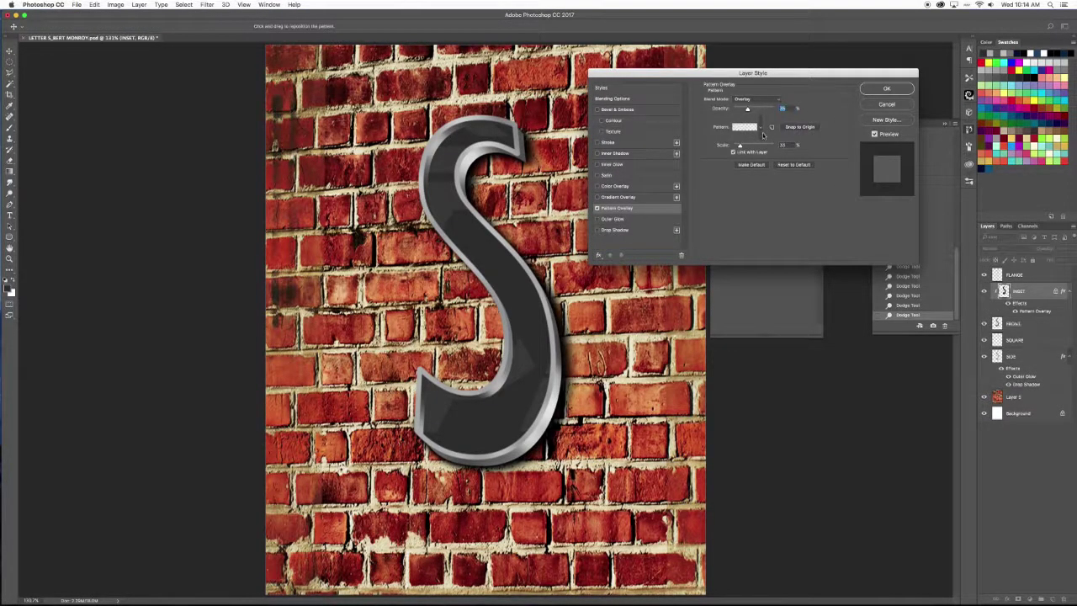
click(760, 129)
click(682, 180)
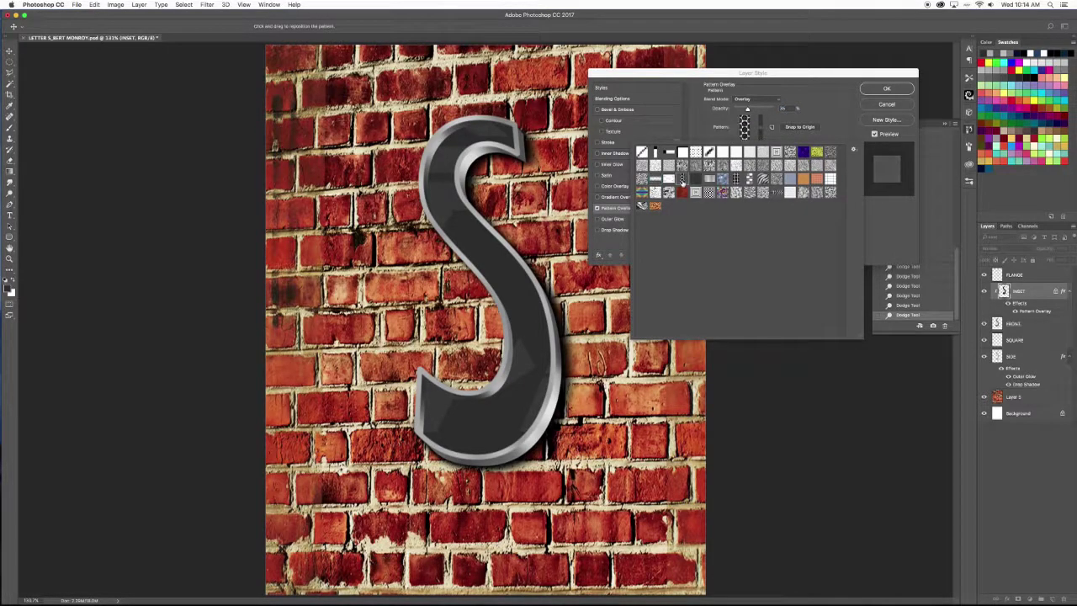
click(750, 112)
drag(750, 111, 759, 110)
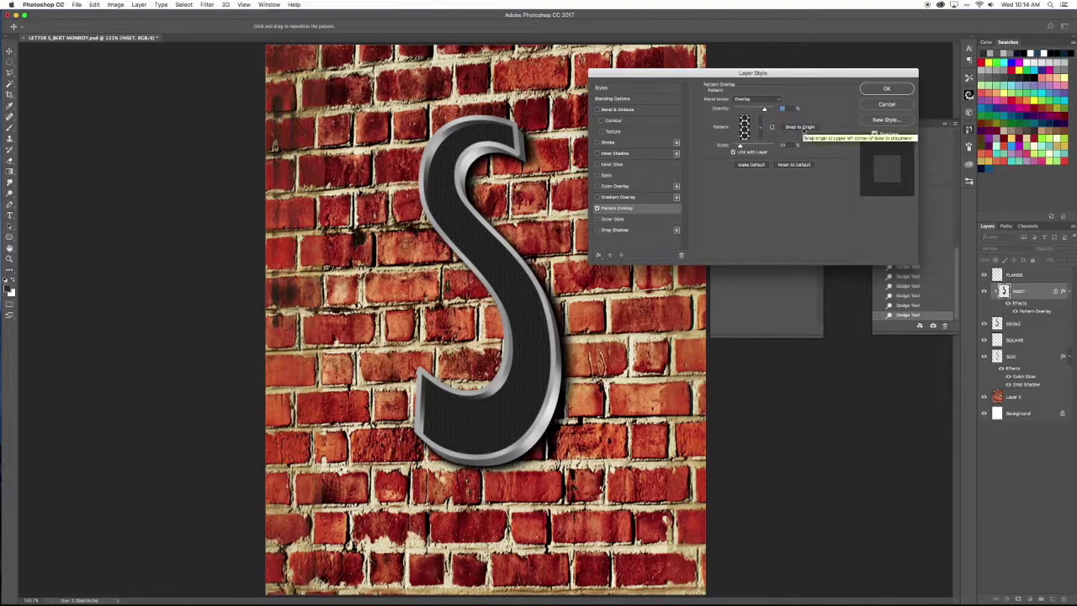
click(865, 90)
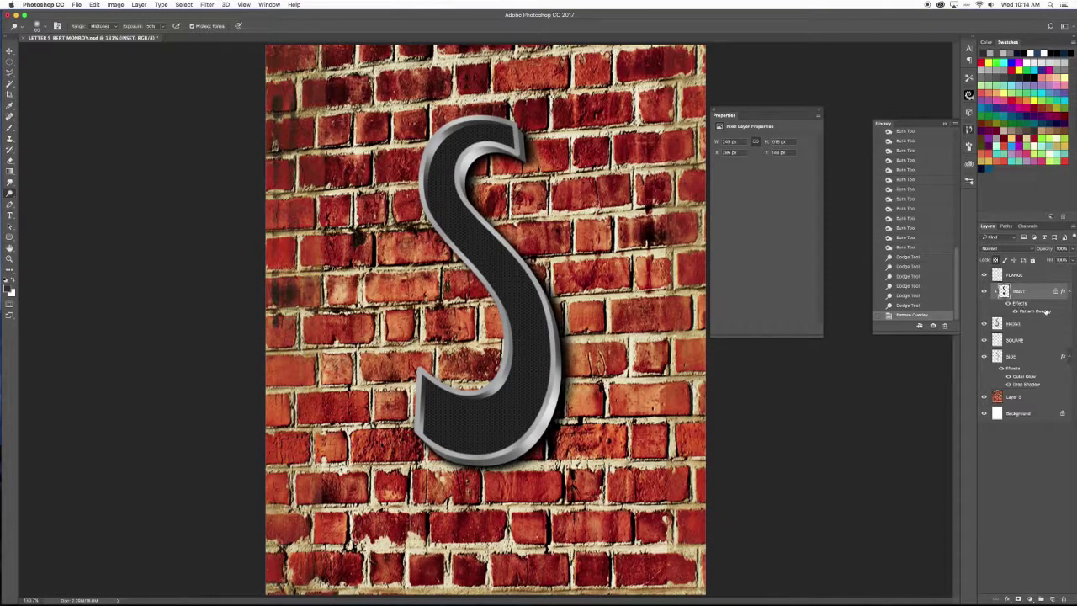
Add a new layer above the FLANGE layer.
key(super+minus)
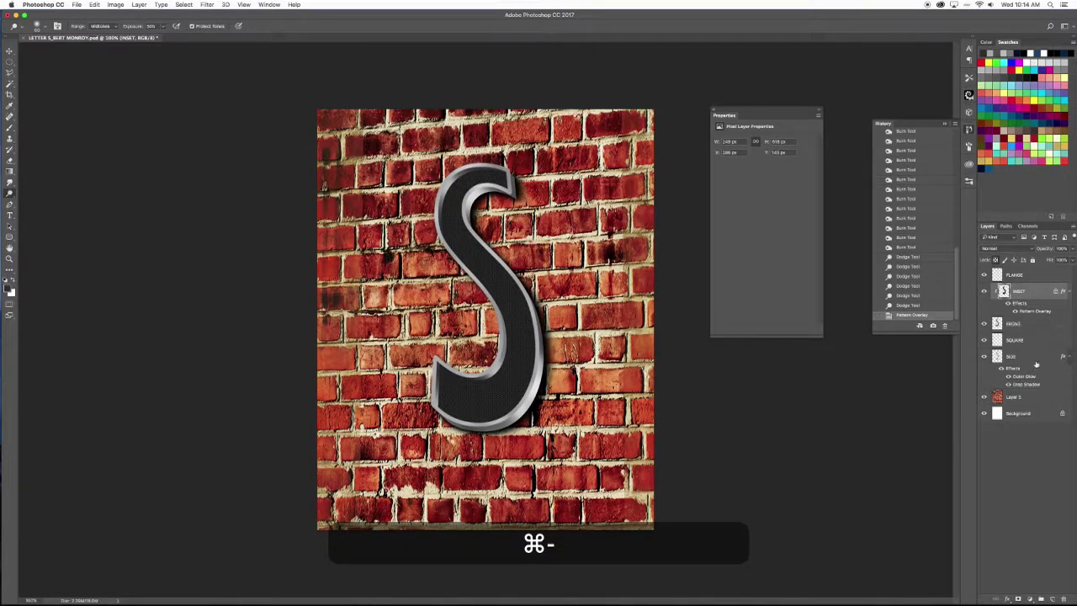
click(1021, 277)
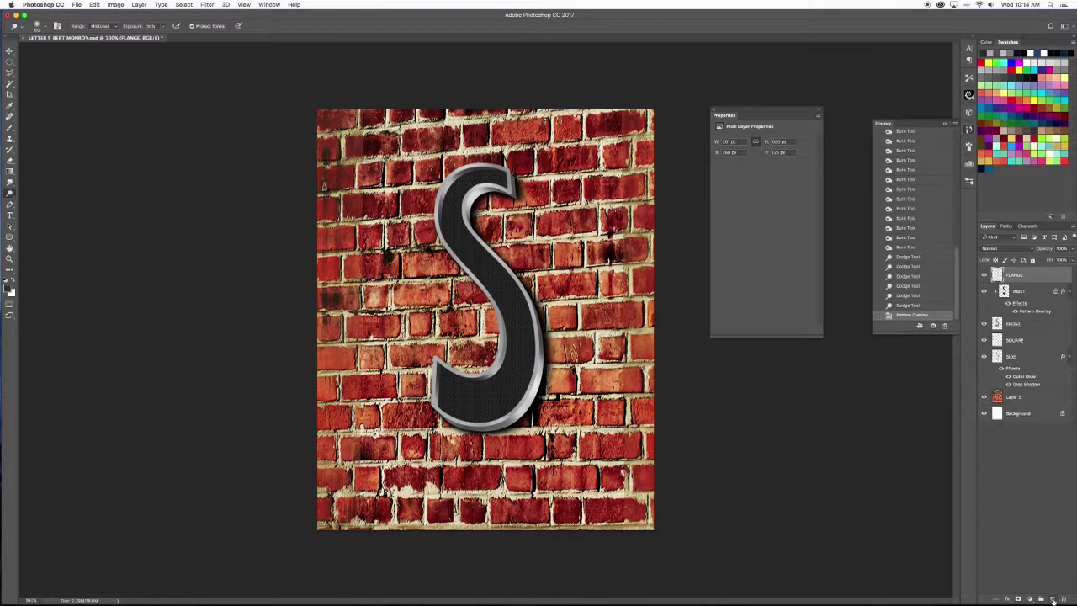
click(1052, 599)
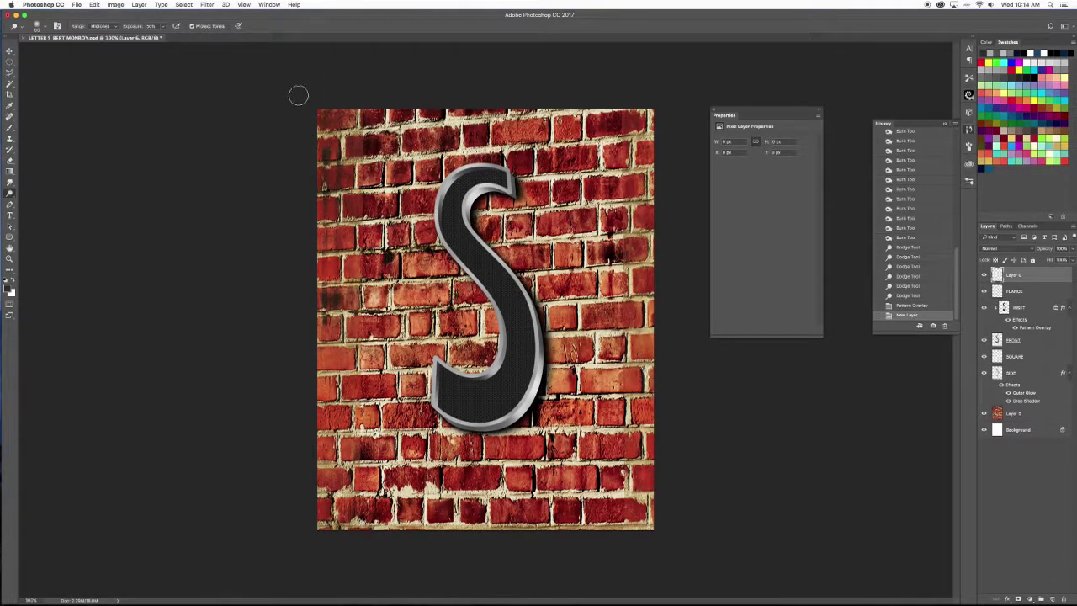
Outline the canvas's upper-right corner along a diagonal with the Polygonal Lasso, fill it with black on the new layer, and deselect.
click(10, 73)
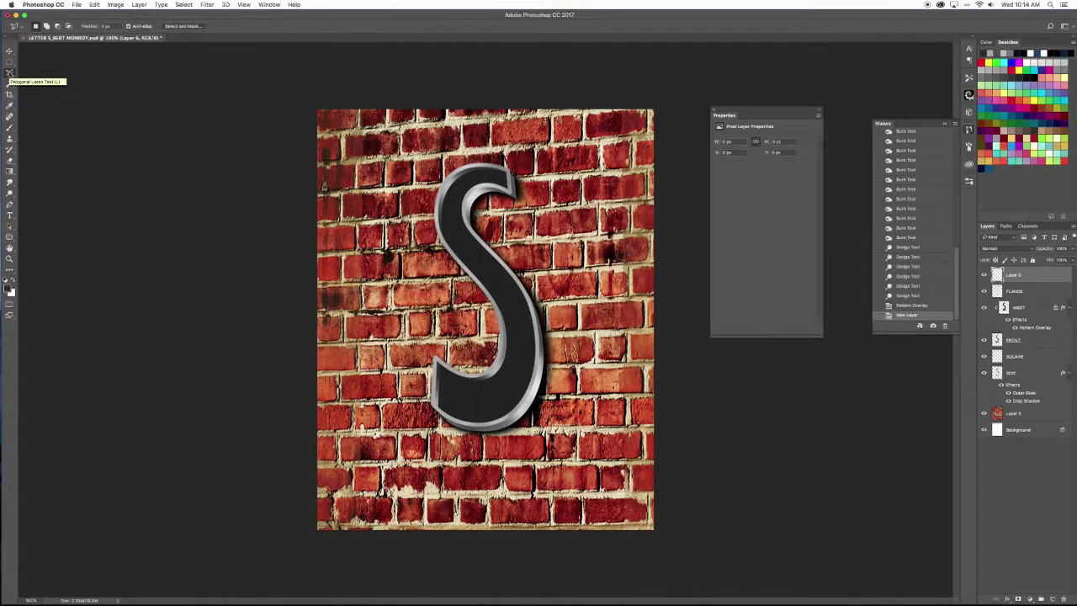
click(10, 72)
click(331, 95)
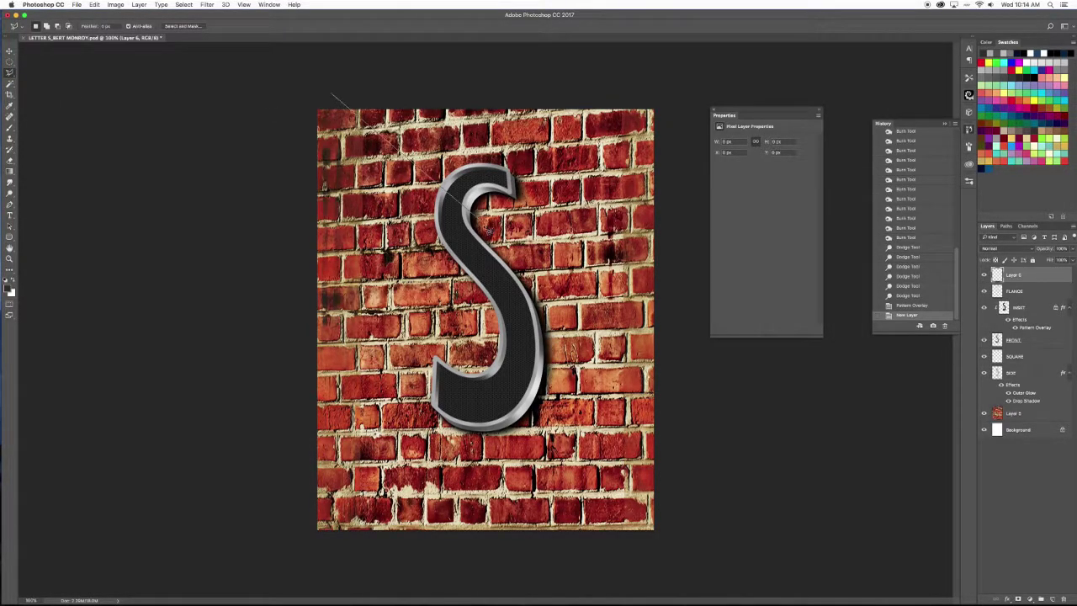
click(679, 345)
click(663, 82)
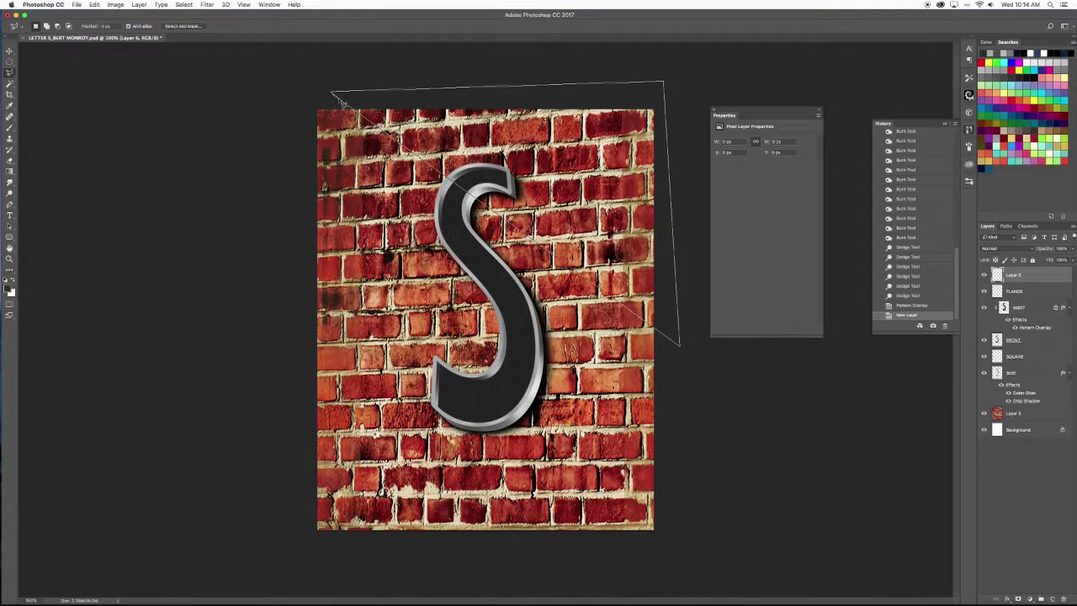
click(332, 96)
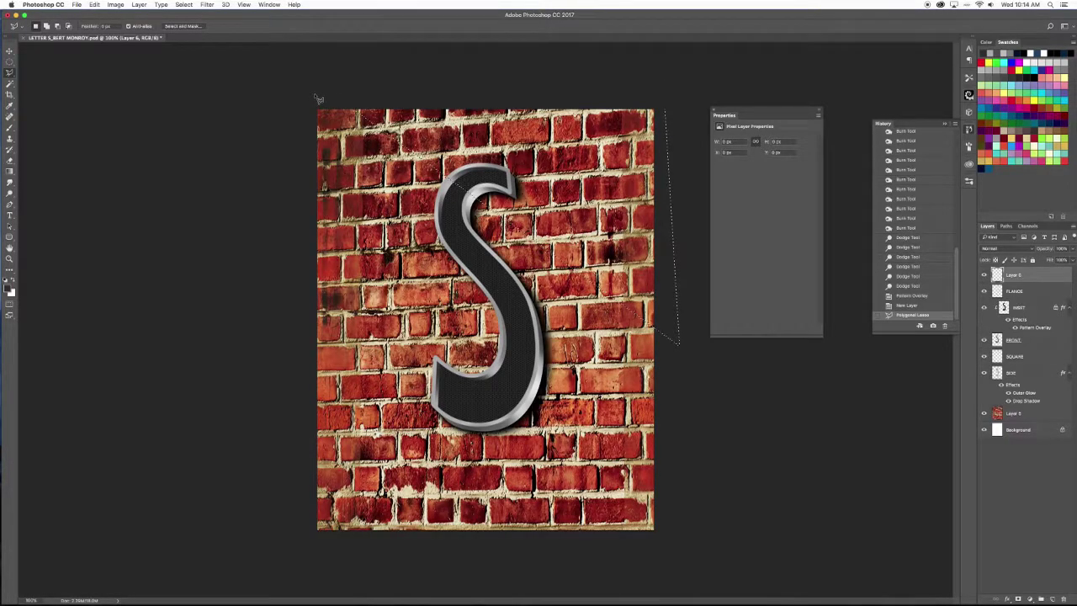
key(d)
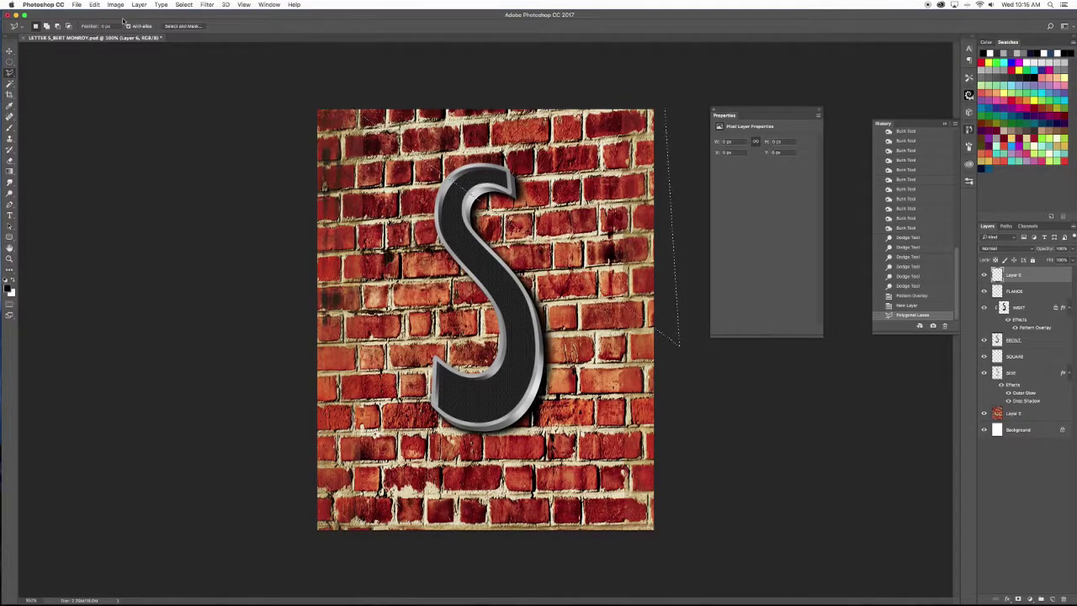
key(alt+BackSpace)
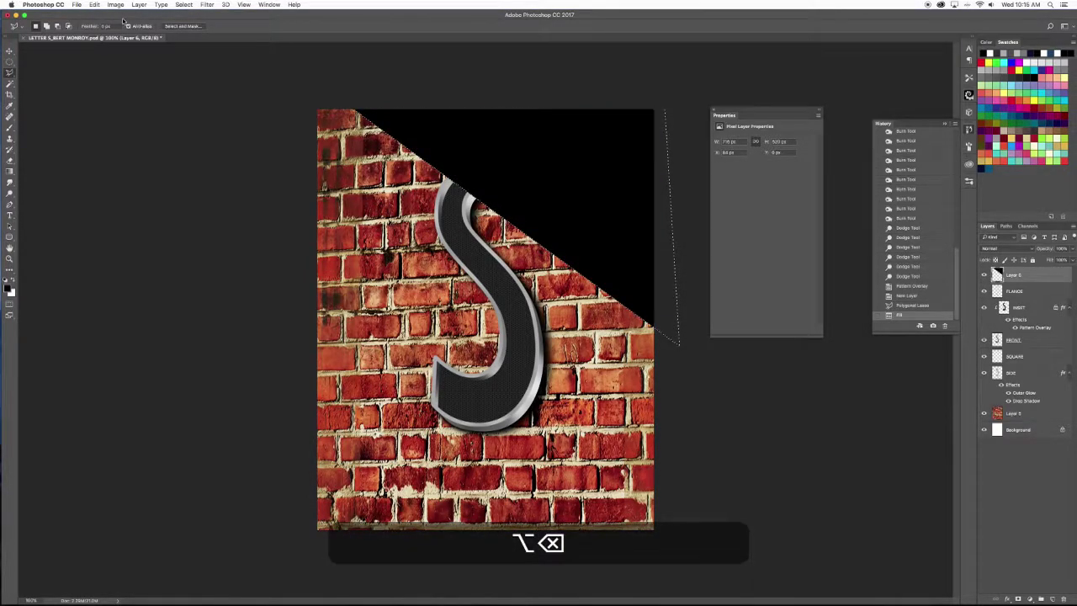
key(super+d)
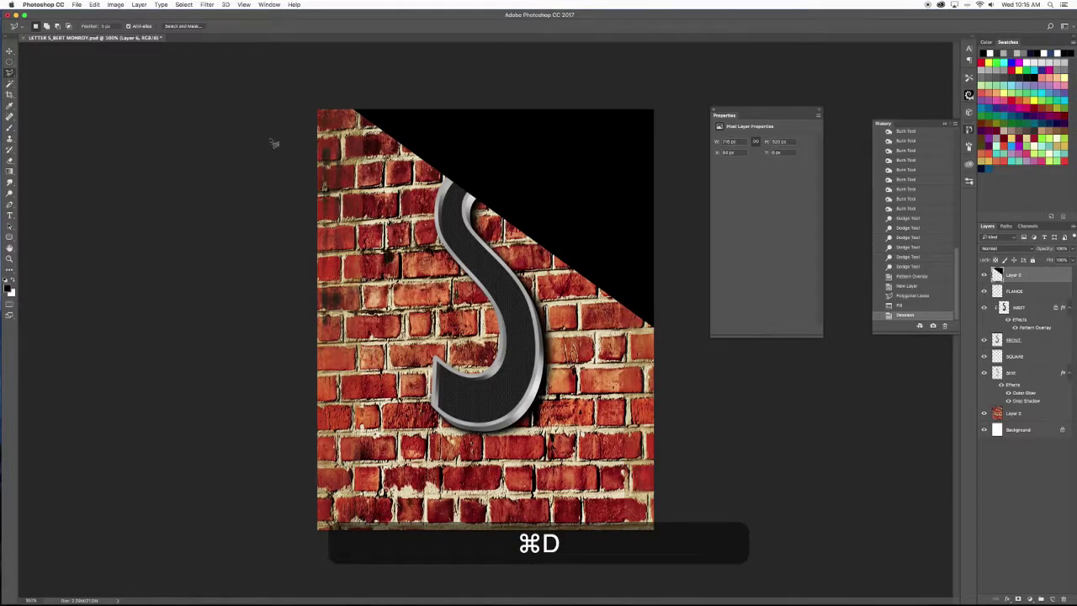
Outline the canvas's lower-left area along a steep diagonal with the Polygonal Lasso, fill it with black, and deselect.
click(311, 140)
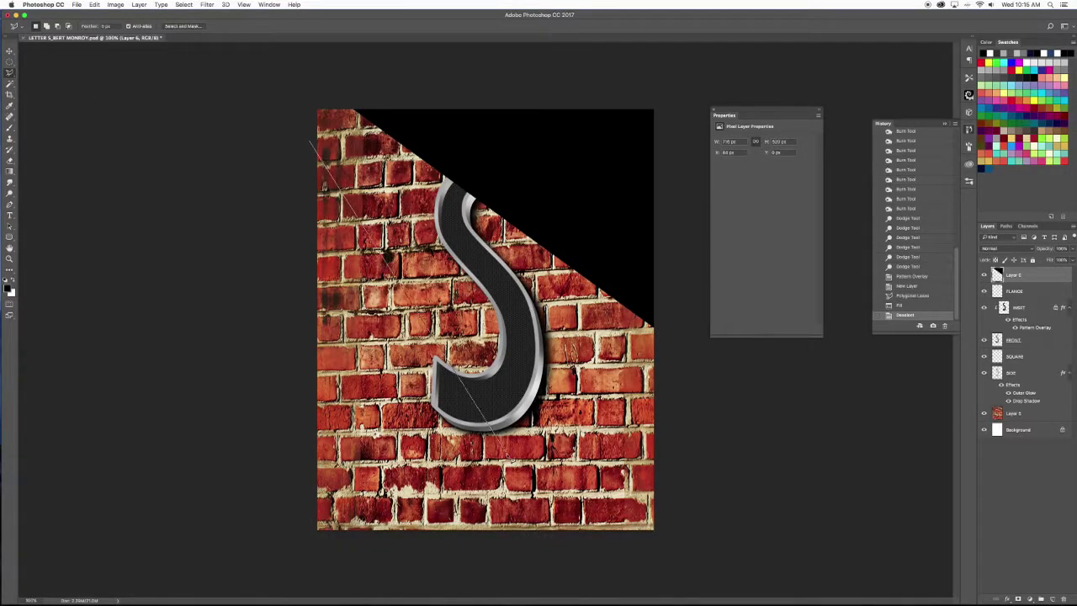
click(530, 538)
click(305, 538)
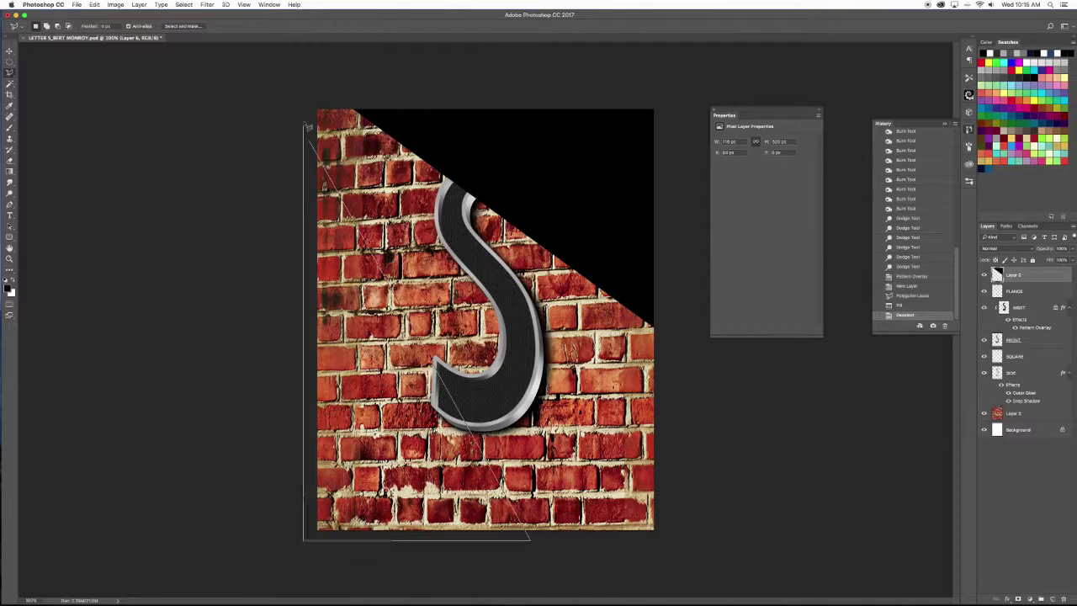
click(310, 140)
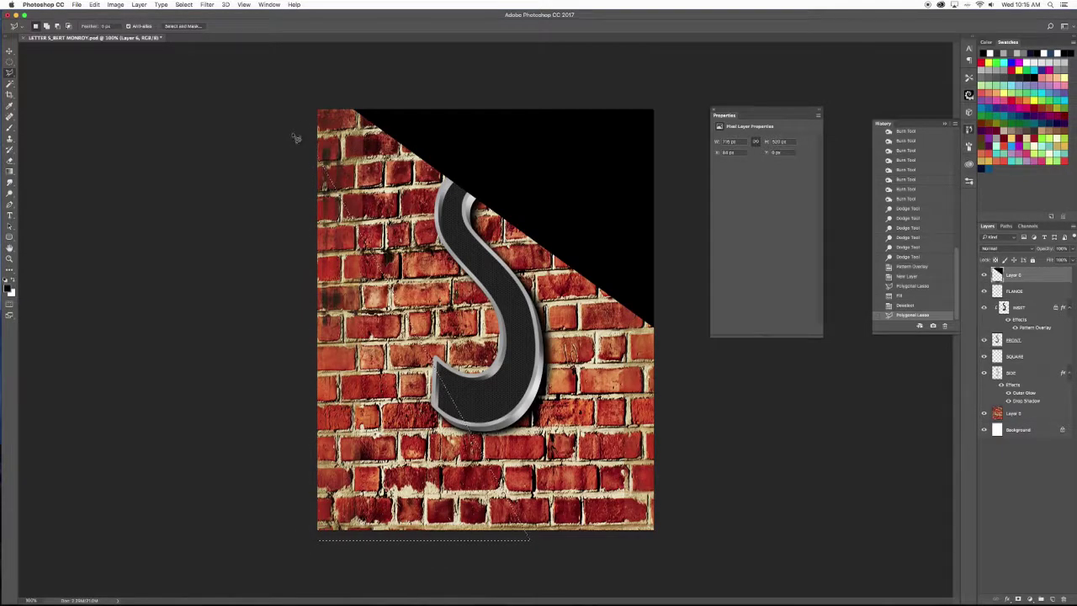
key(alt+BackSpace)
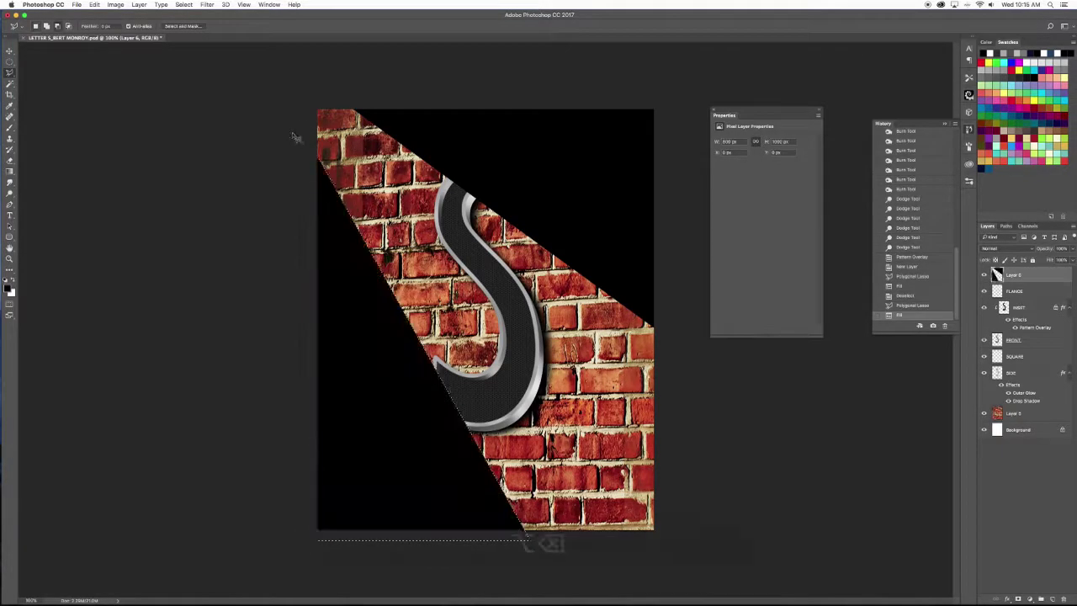
key(super+d)
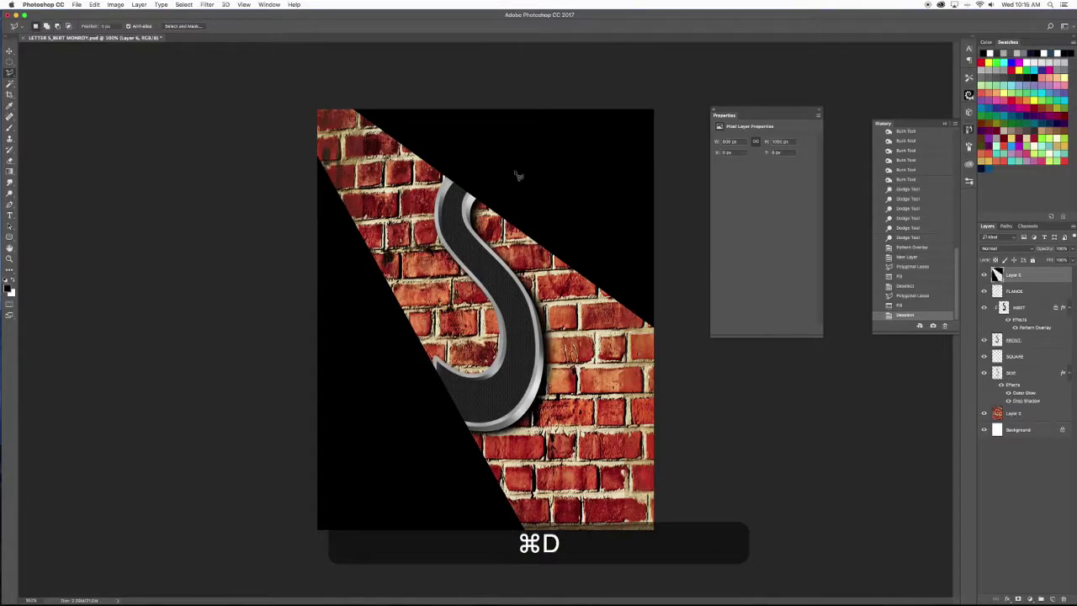
Turn the black diagonal shapes into soft, translucent shadows by lowering their layer's opacity and applying a Gaussian Blur with a 5-pixel radius.
drag(1051, 250, 1047, 253)
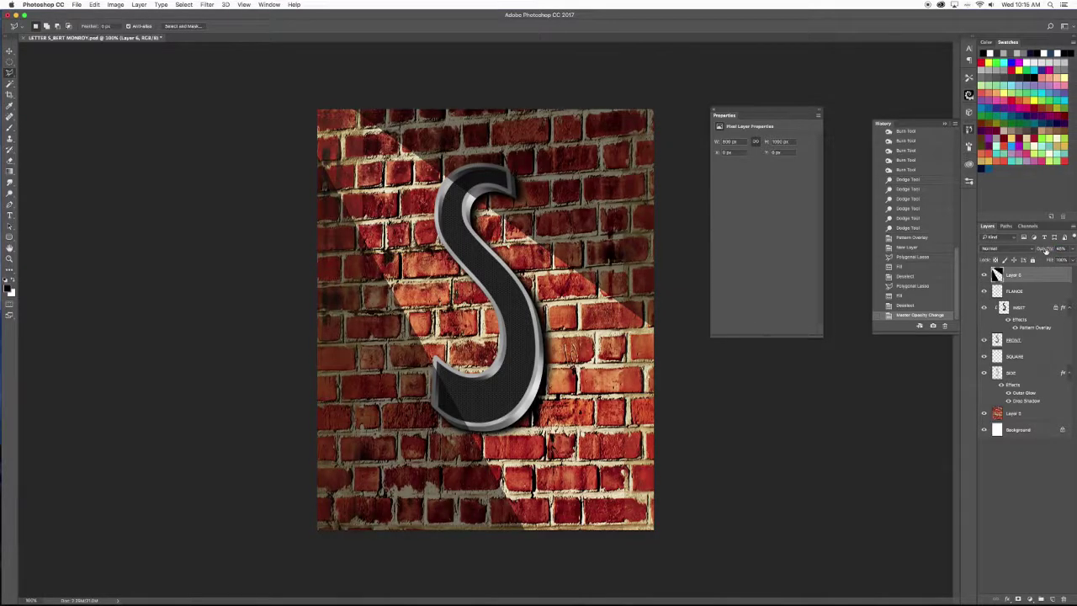
click(207, 4)
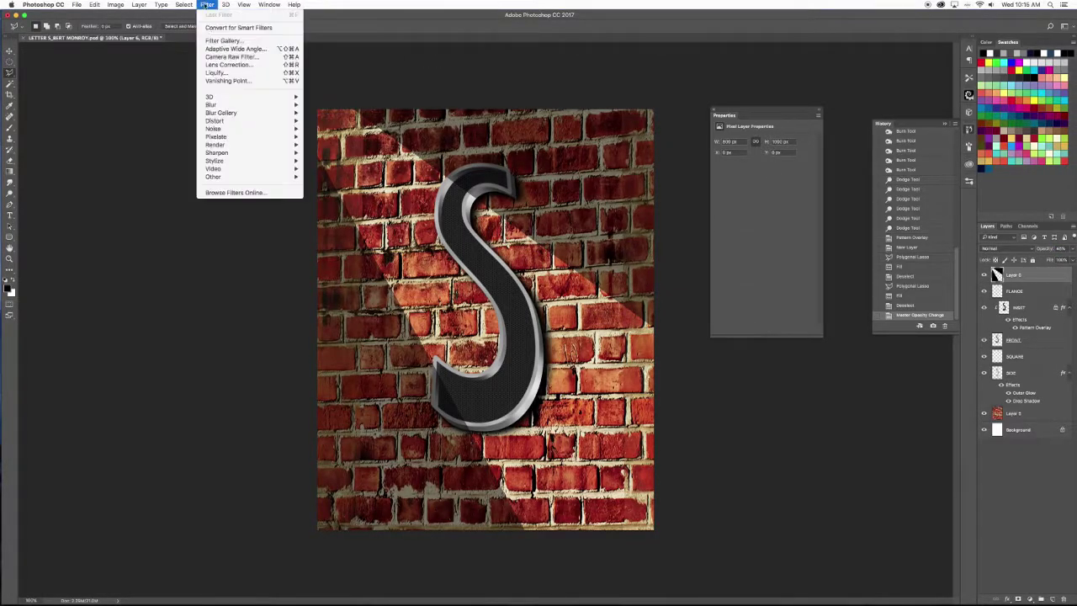
mouse_move(220, 106)
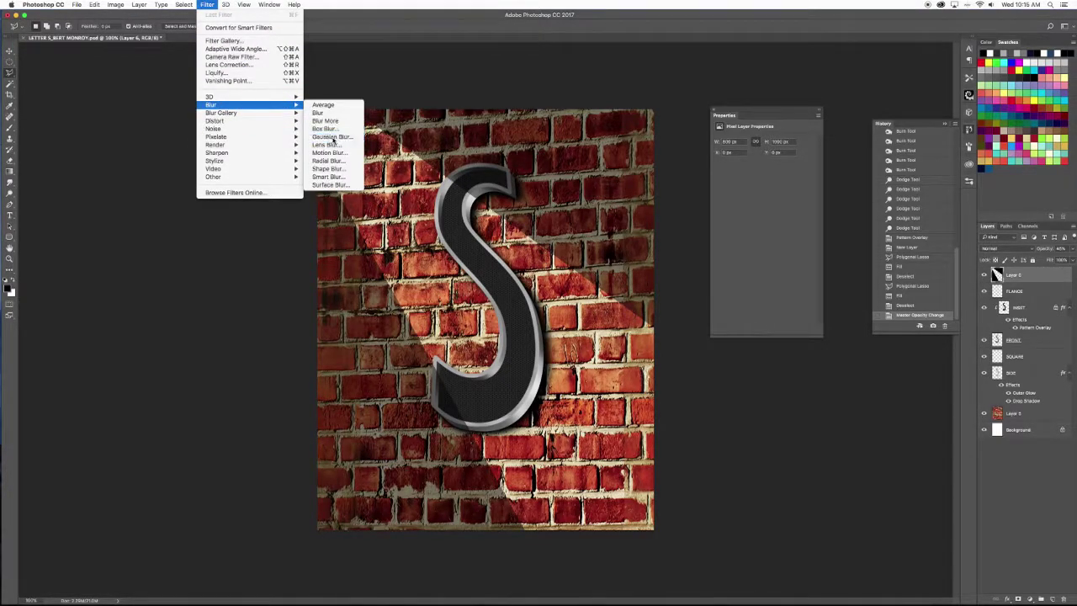
click(337, 137)
drag(430, 109, 267, 136)
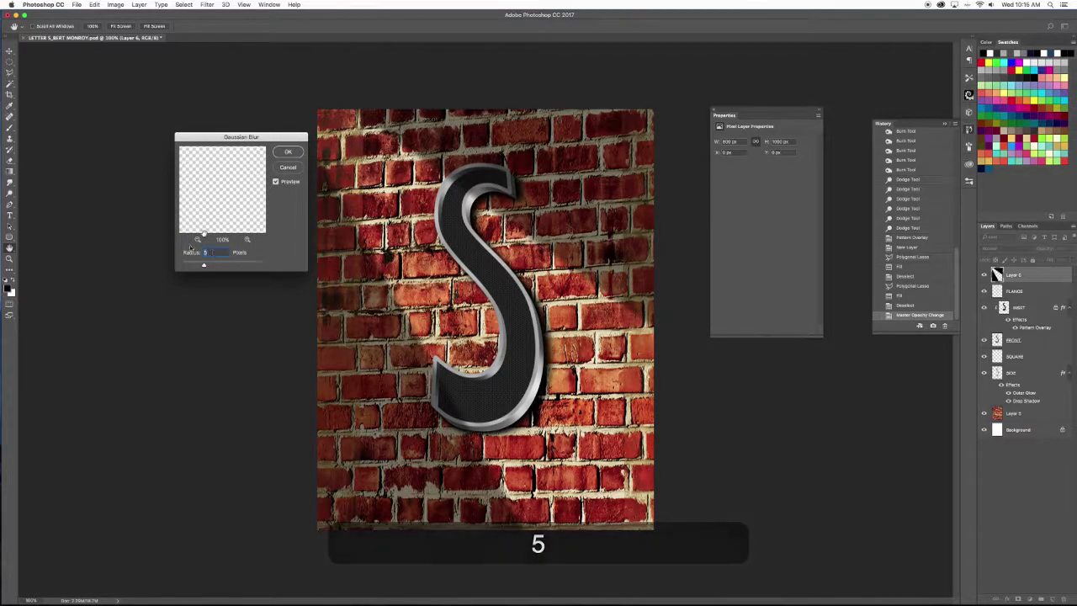
text(4)
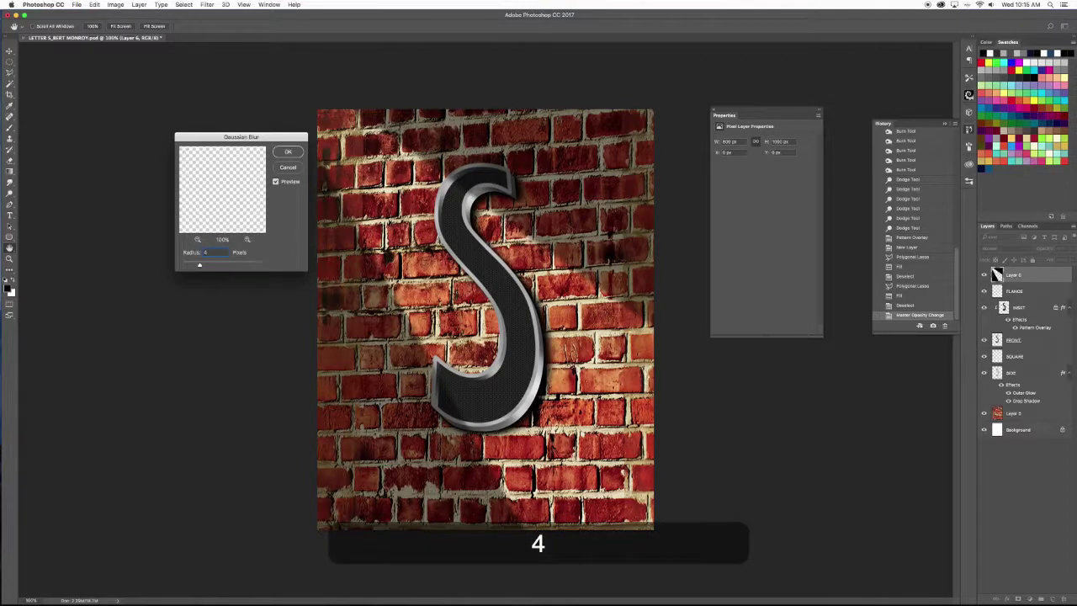
text(5)
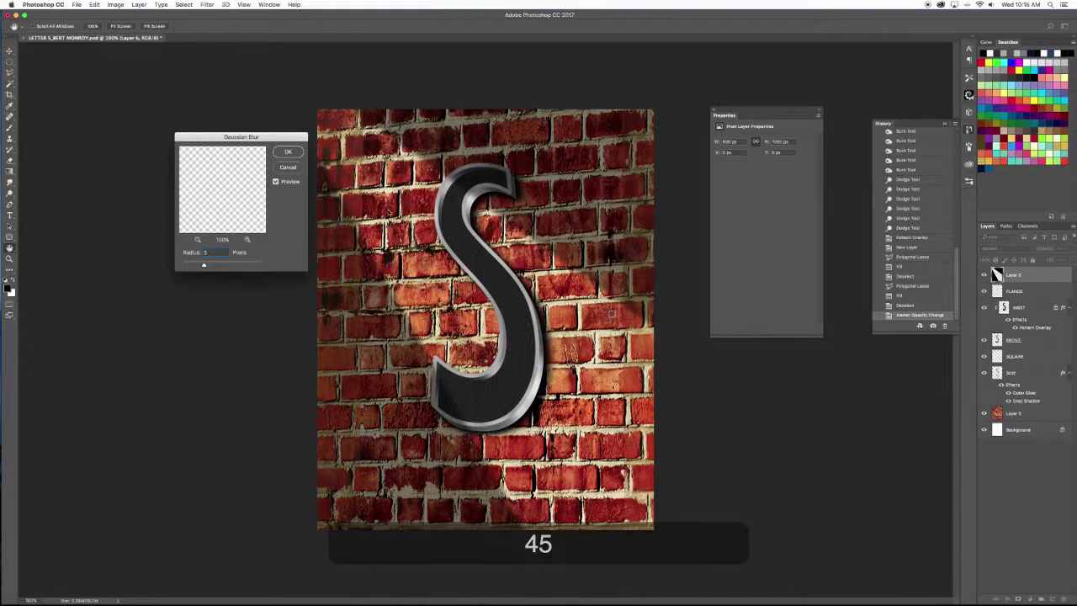
click(288, 153)
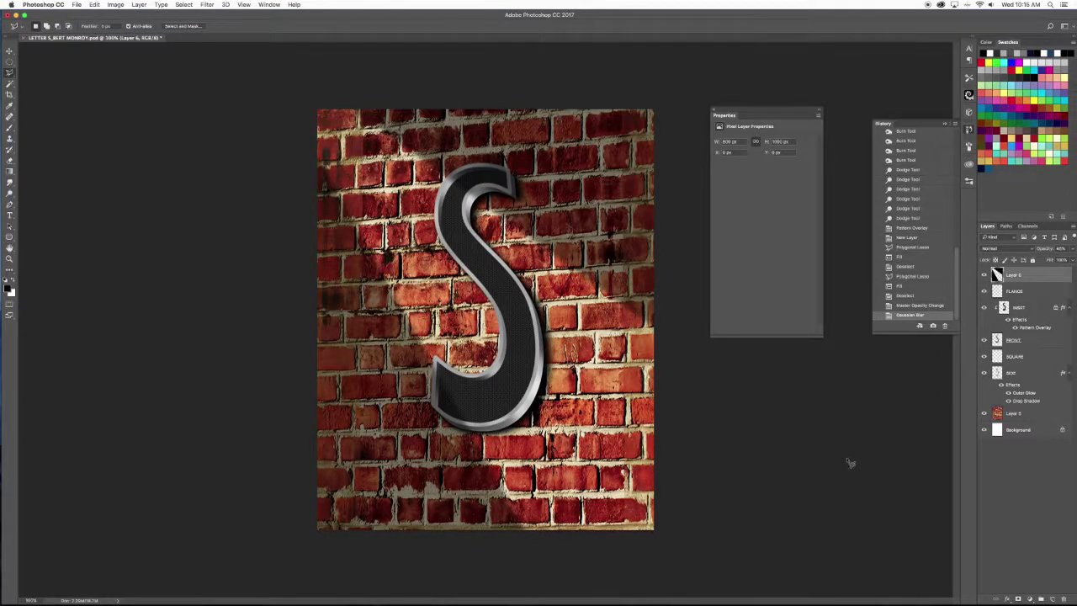
click(1044, 252)
drag(1046, 252, 1043, 251)
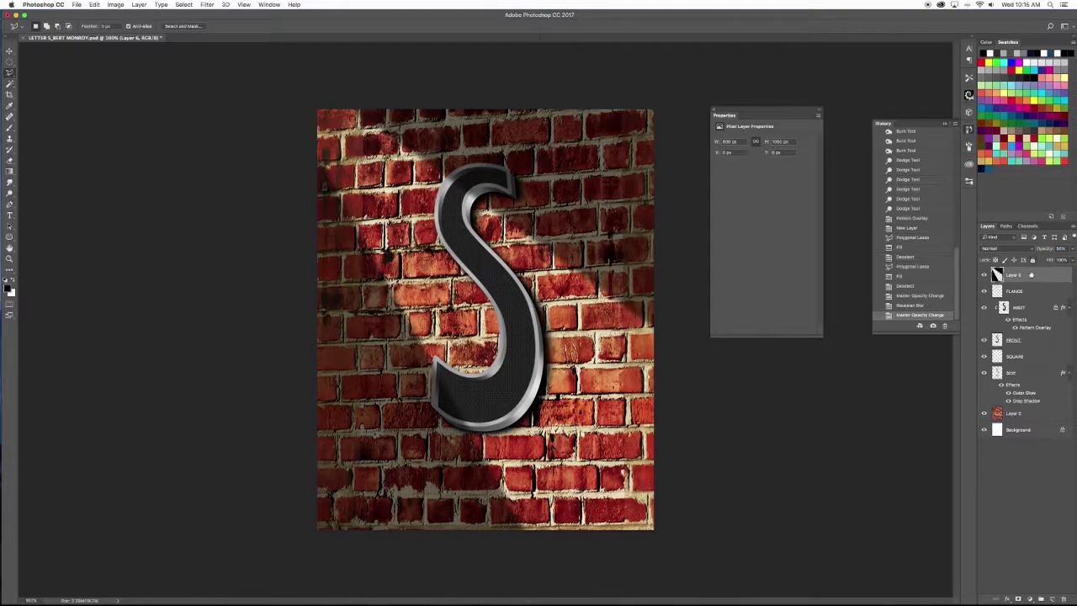
Add a new layer above the shadow layer and set up the Brush with a flare-shaped tip and white foreground color.
click(1052, 599)
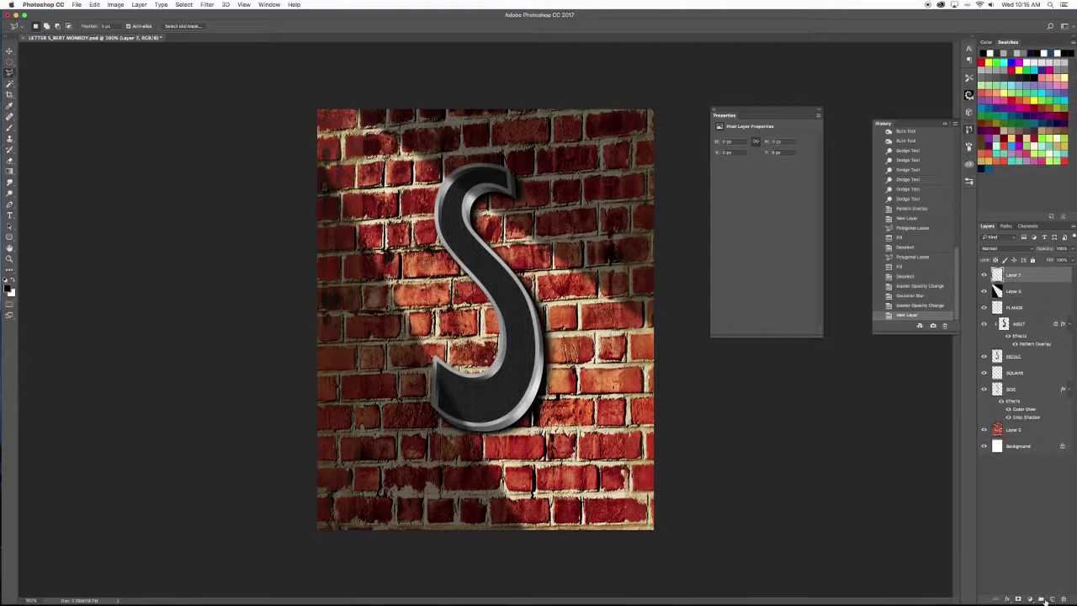
key(b)
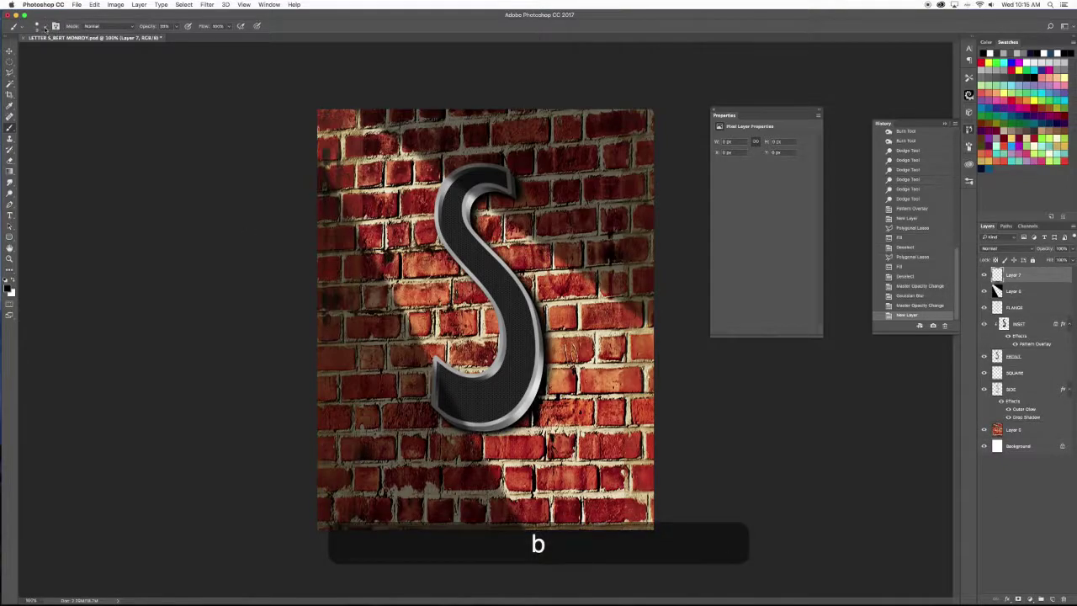
click(42, 26)
click(86, 387)
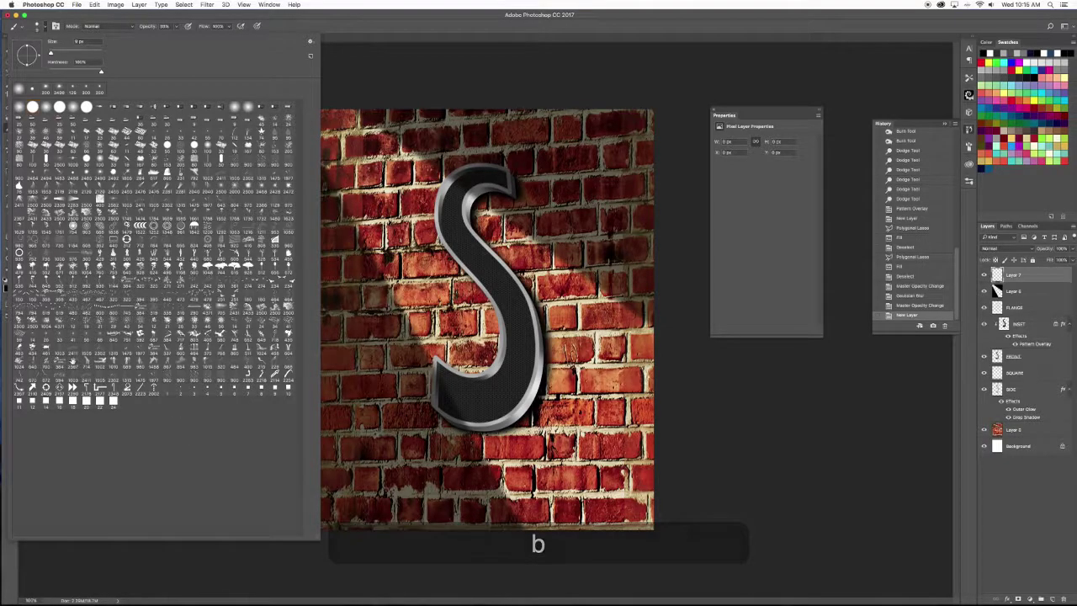
click(534, 304)
key(super+z)
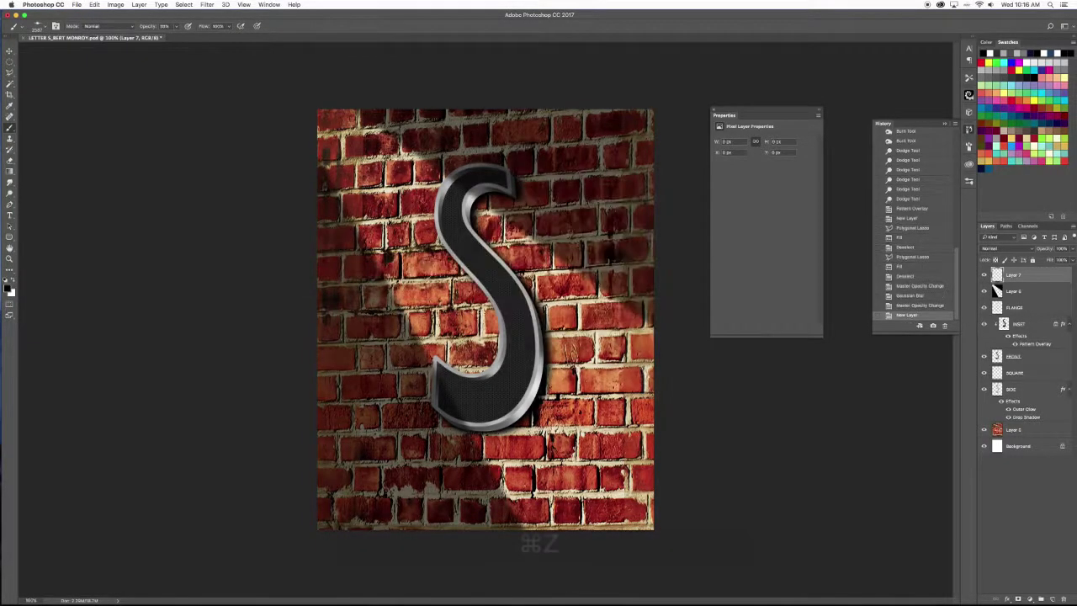
key(x)
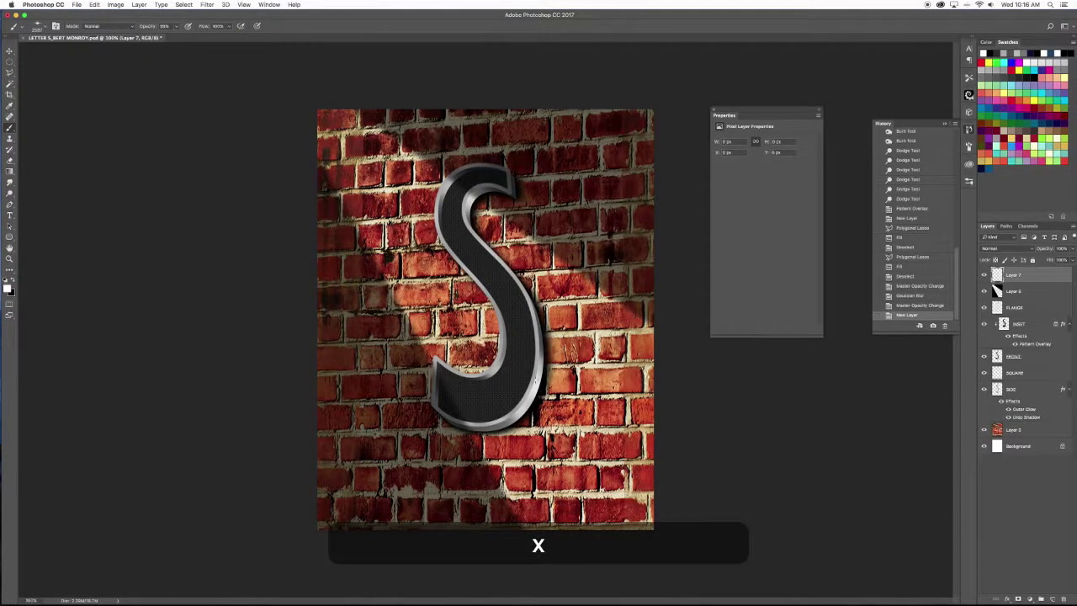
Shrink the flare brush well below its default size and stamp one white sparkle on the upper-left rim of the S.
click(532, 383)
key(bracketleft)
key(bracketleft)
key(bracketleft)
key(bracketleft)
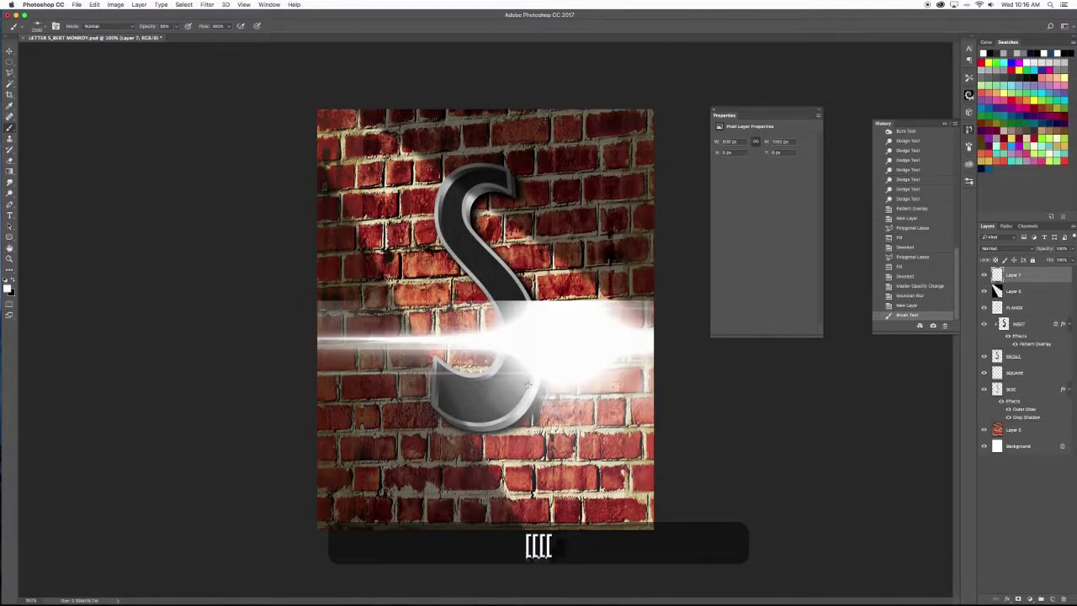
key(super+z)
key(bracketleft)
key(bracketleft)
key(bracketleft)
key(bracketleft)
key(bracketleft)
key(bracketleft)
key(bracketleft)
key(bracketleft)
key(bracketleft)
key(bracketleft)
key(bracketleft)
key(bracketleft)
key(bracketleft)
key(bracketleft)
key(bracketleft)
key(bracketleft)
key(bracketleft)
key(bracketleft)
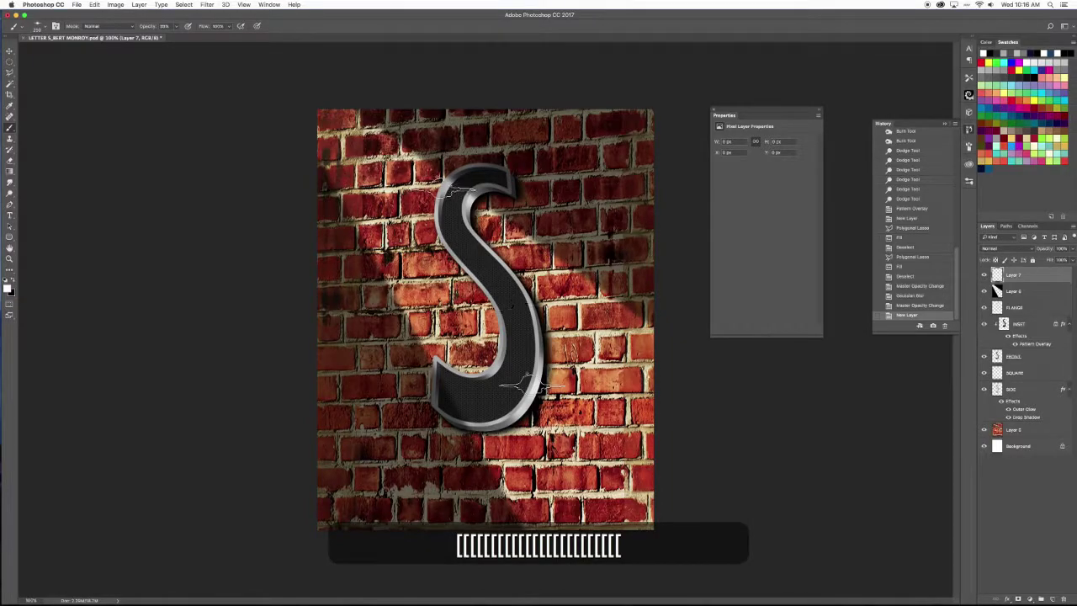
click(443, 182)
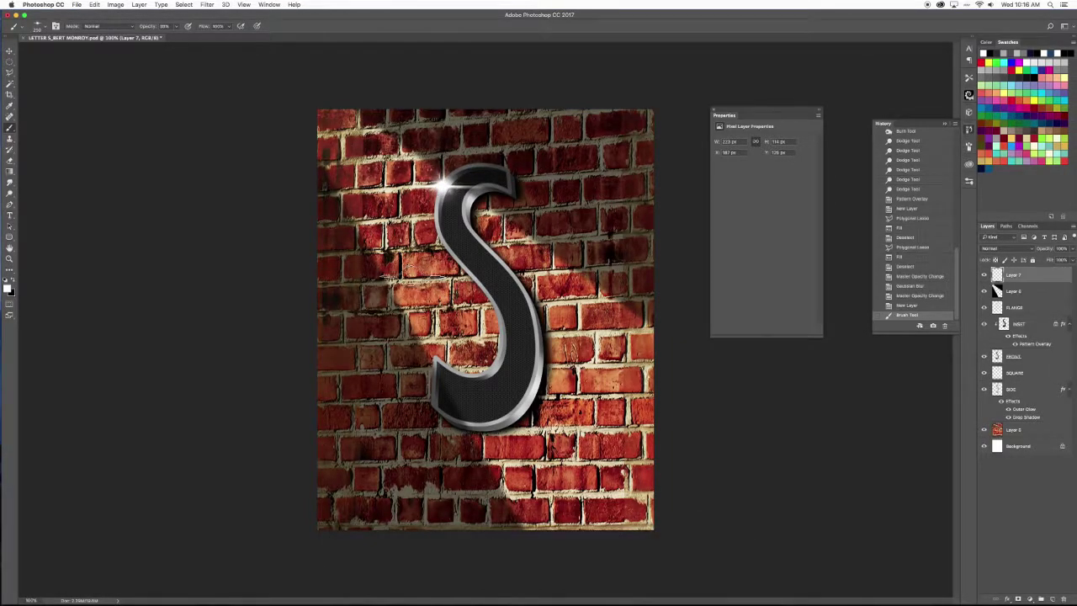
Reduce the flare brush further and stamp a smaller white sparkle on the lower-right curve of the S.
key(bracketleft)
key(bracketleft)
key(bracketleft)
key(bracketleft)
click(523, 400)
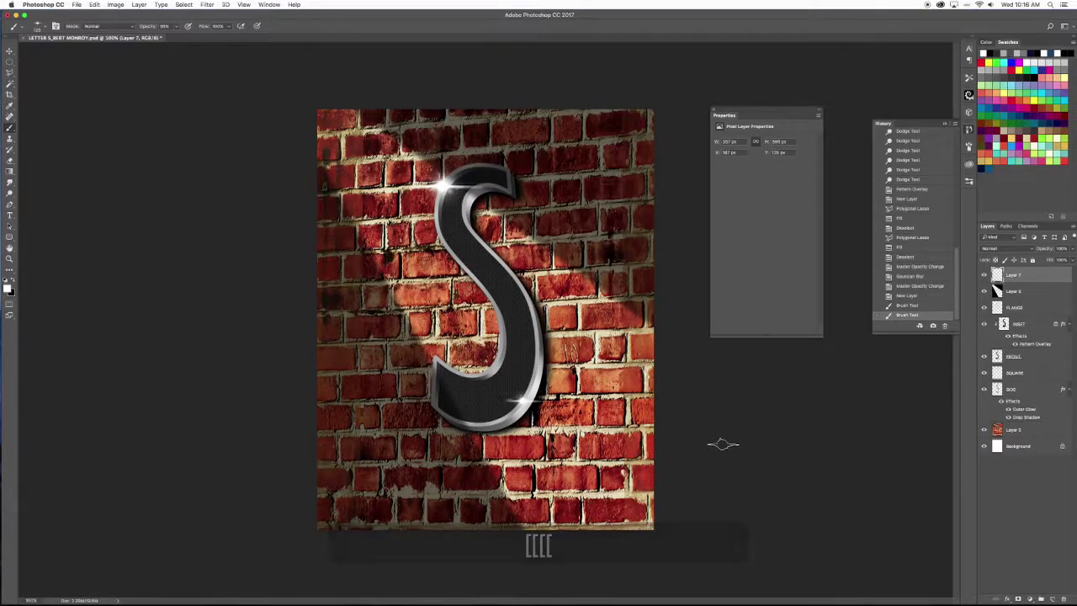